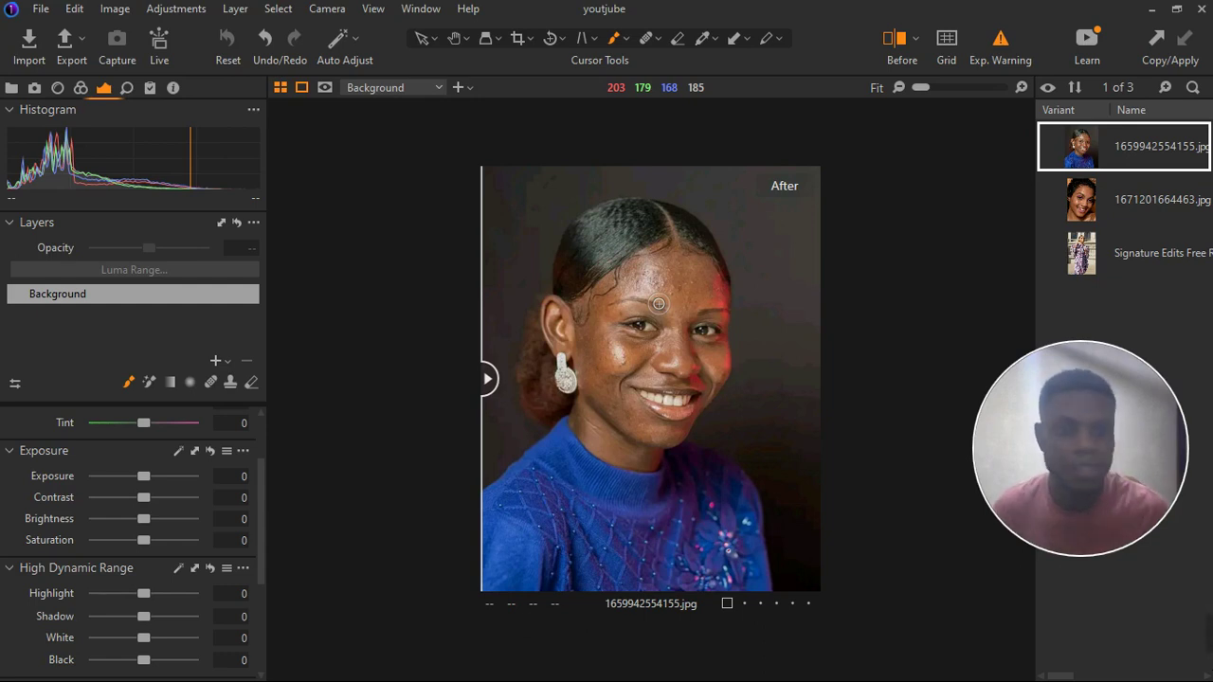
Restart the split before/after comparison, move its divider to the portrait's edge to show only the After version, and inspect the face.
left_click(910, 59)
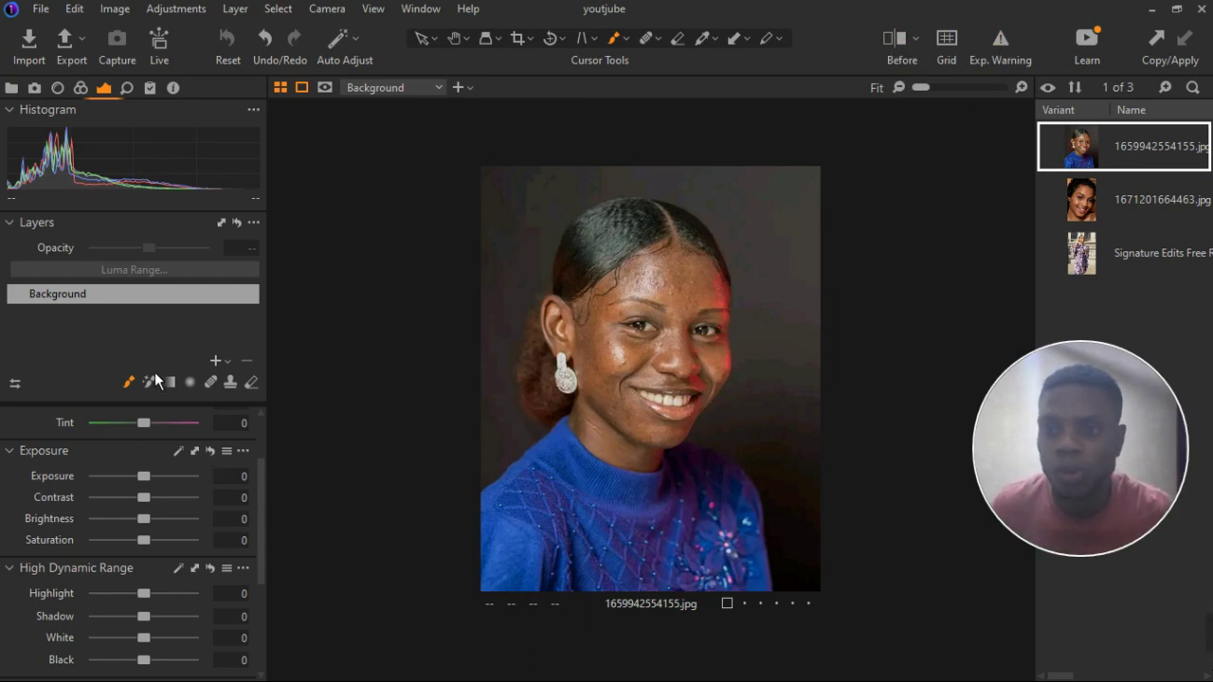
left_click(908, 42)
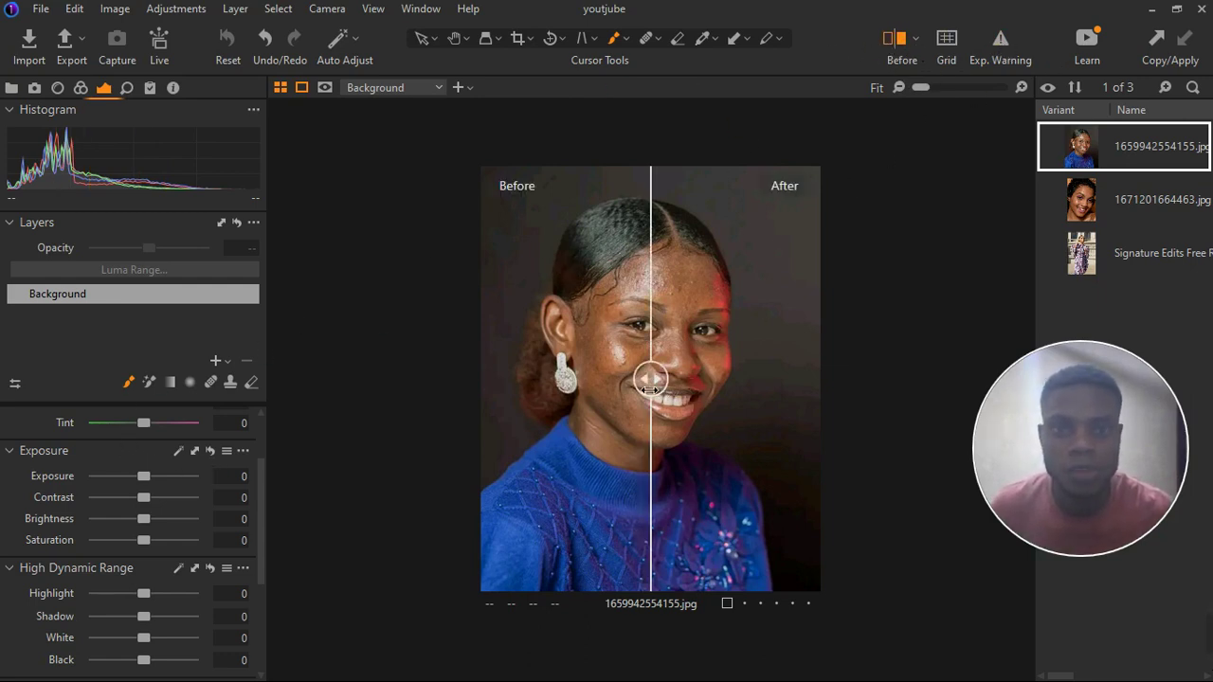
left_click_drag(664, 383, 412, 413)
scroll(688, 328, "up", 3)
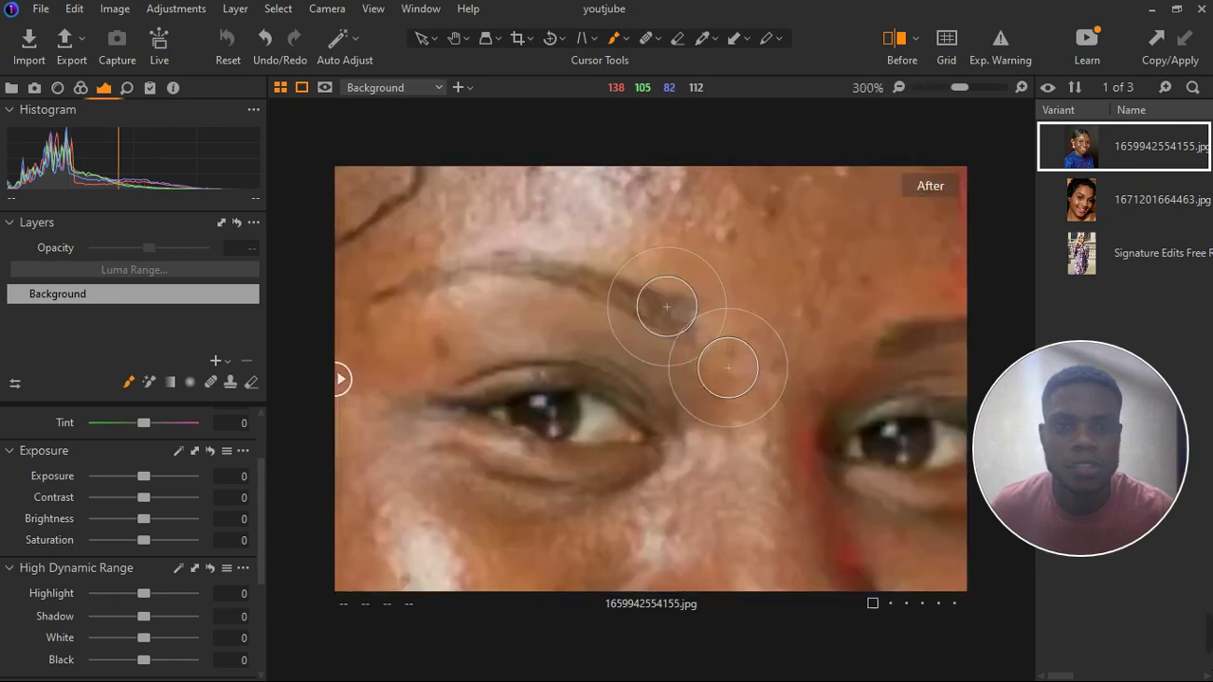
scroll(689, 328, "down", 2)
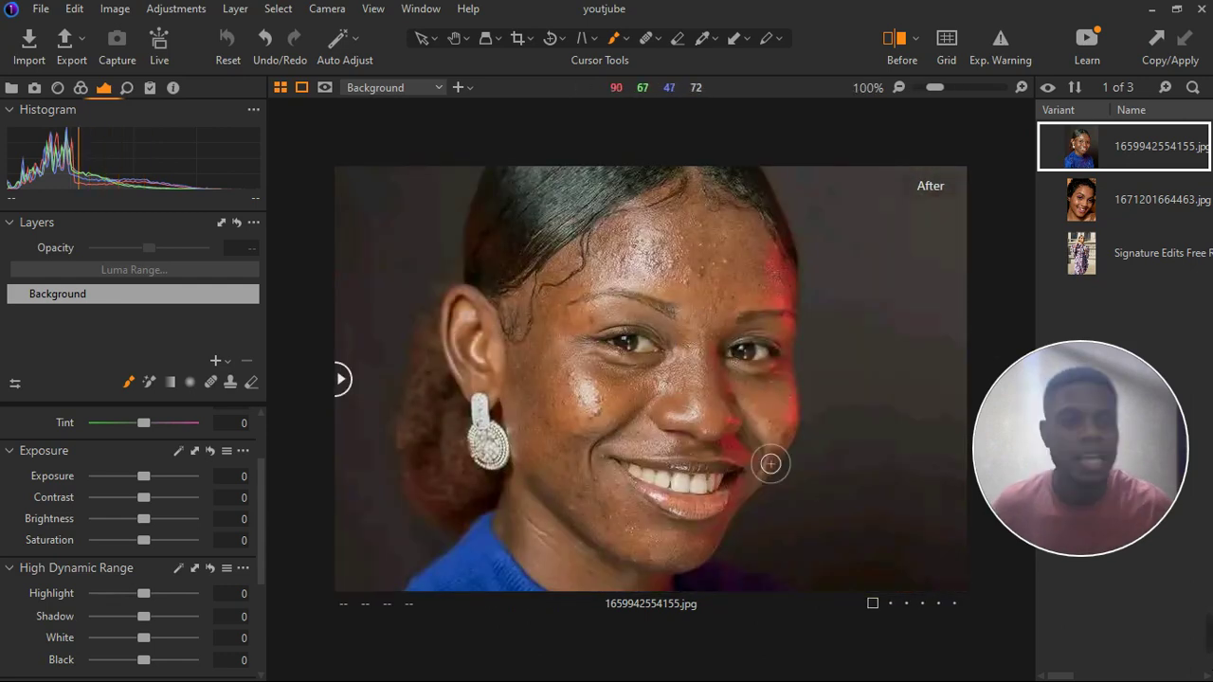
scroll(761, 461, "down", 2)
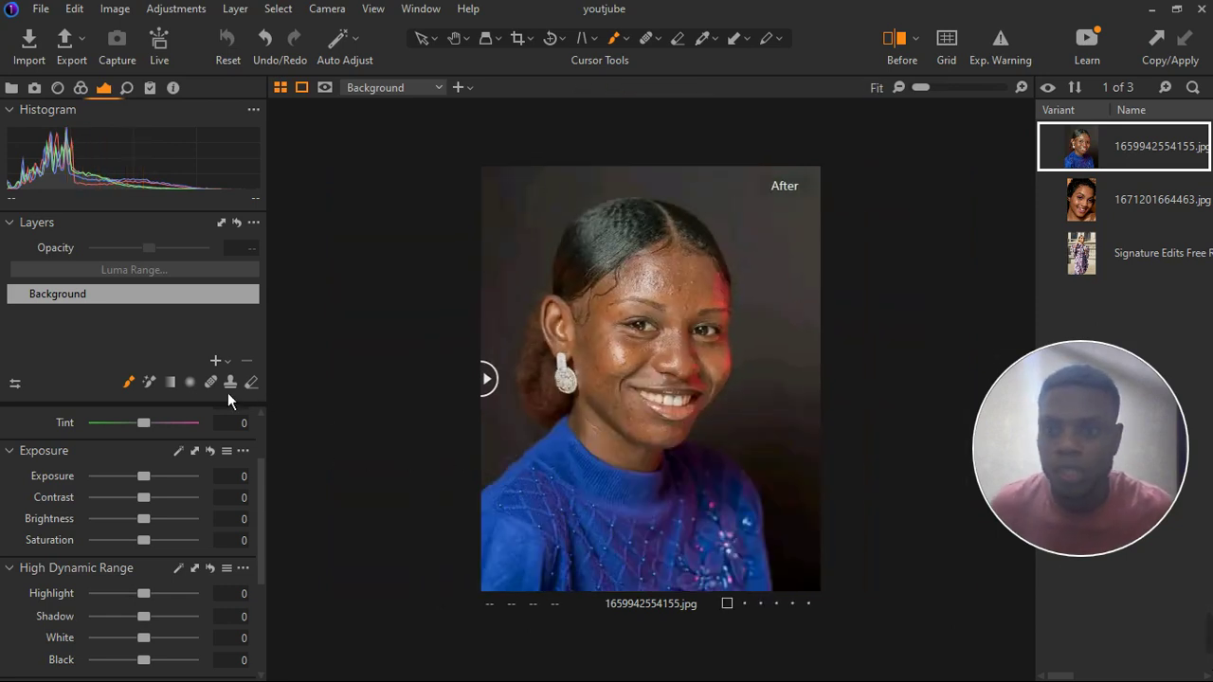
Add a new filled adjustment layer and name it "white balance".
left_click(226, 361)
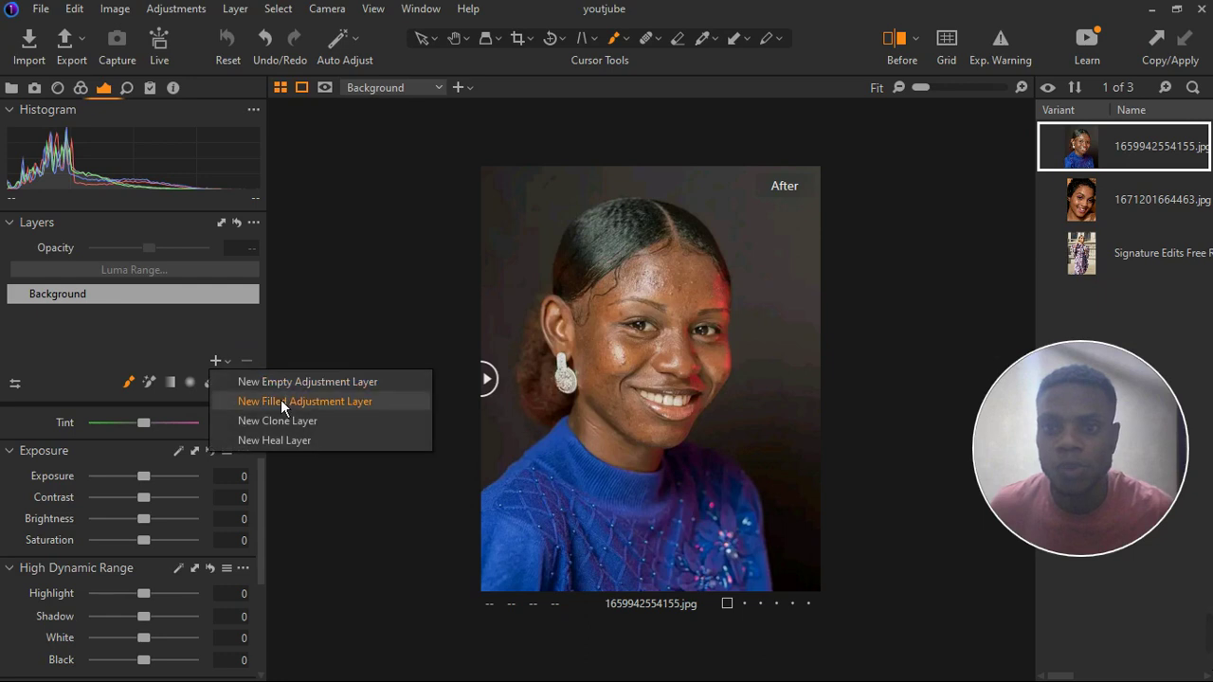
left_click(280, 401)
double_click(91, 300)
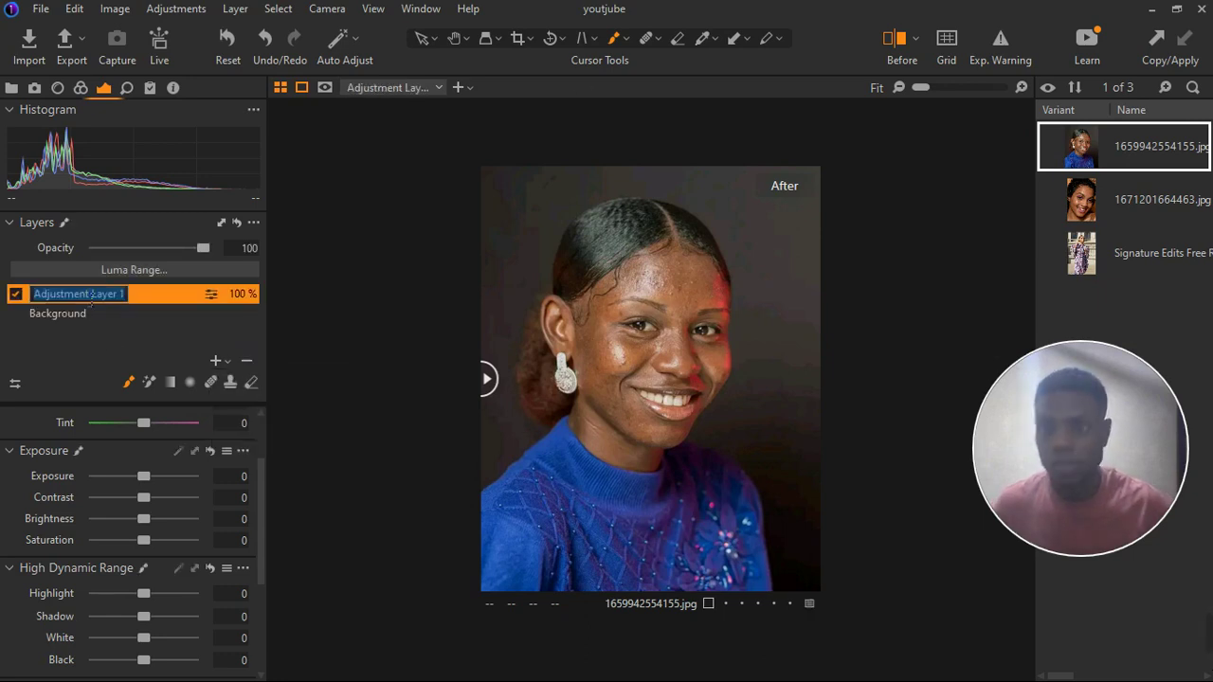
type("white ba")
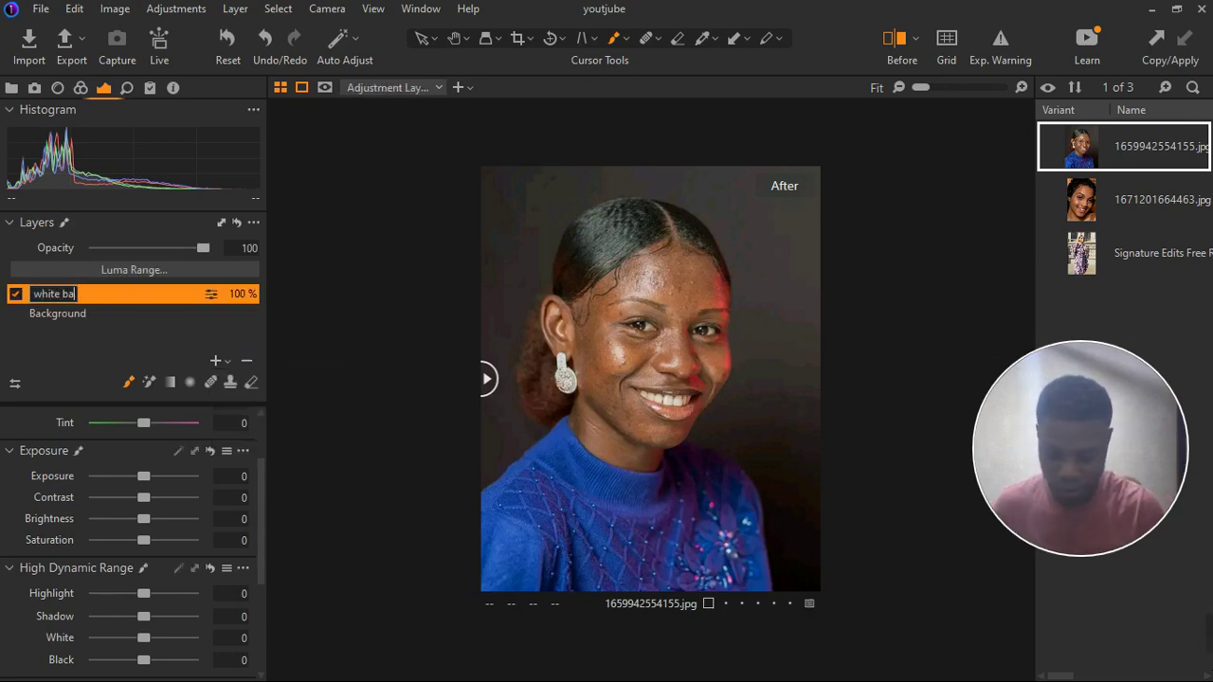
type("lance")
key("Return")
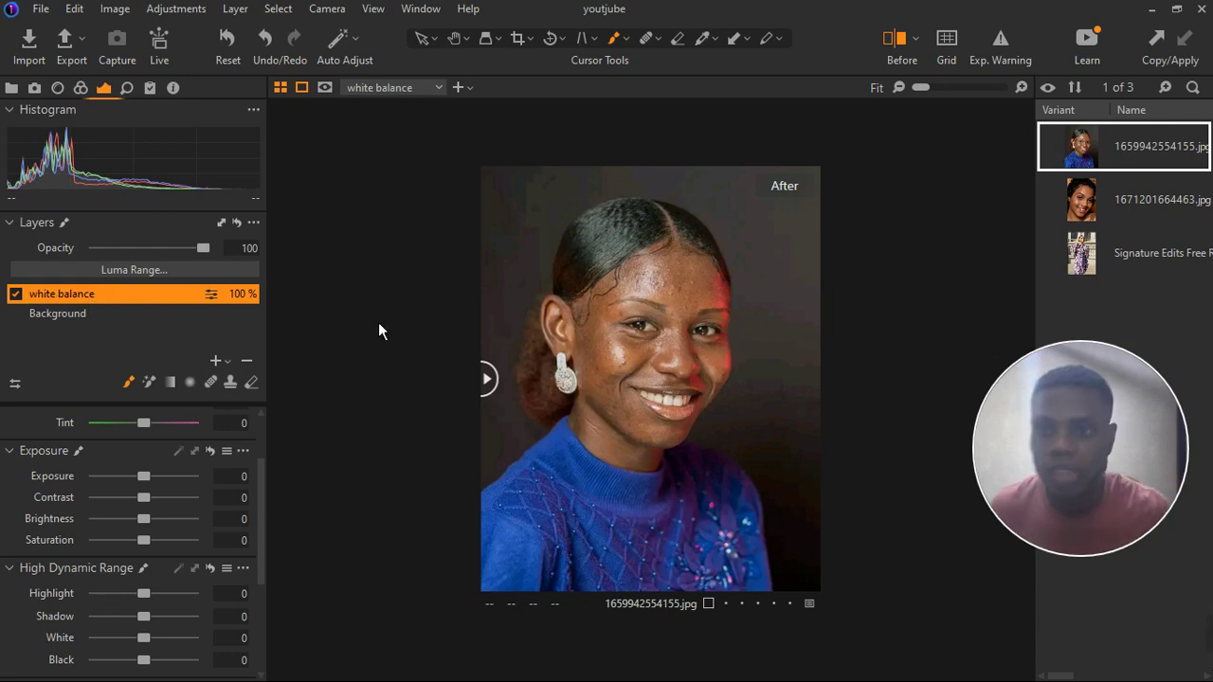
Correct the white balance layer's colour by sampling the front teeth with the white balance picker.
scroll(710, 420, "up", 5)
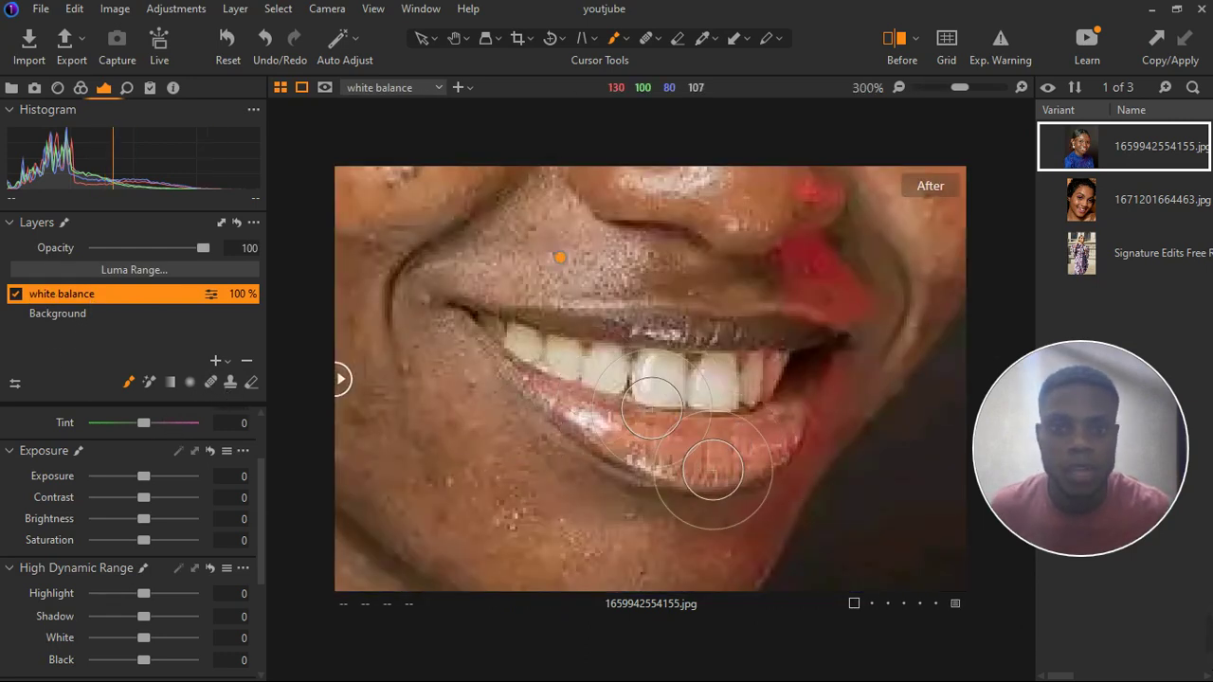
scroll(704, 474, "down", 5)
scroll(655, 274, "up", 2)
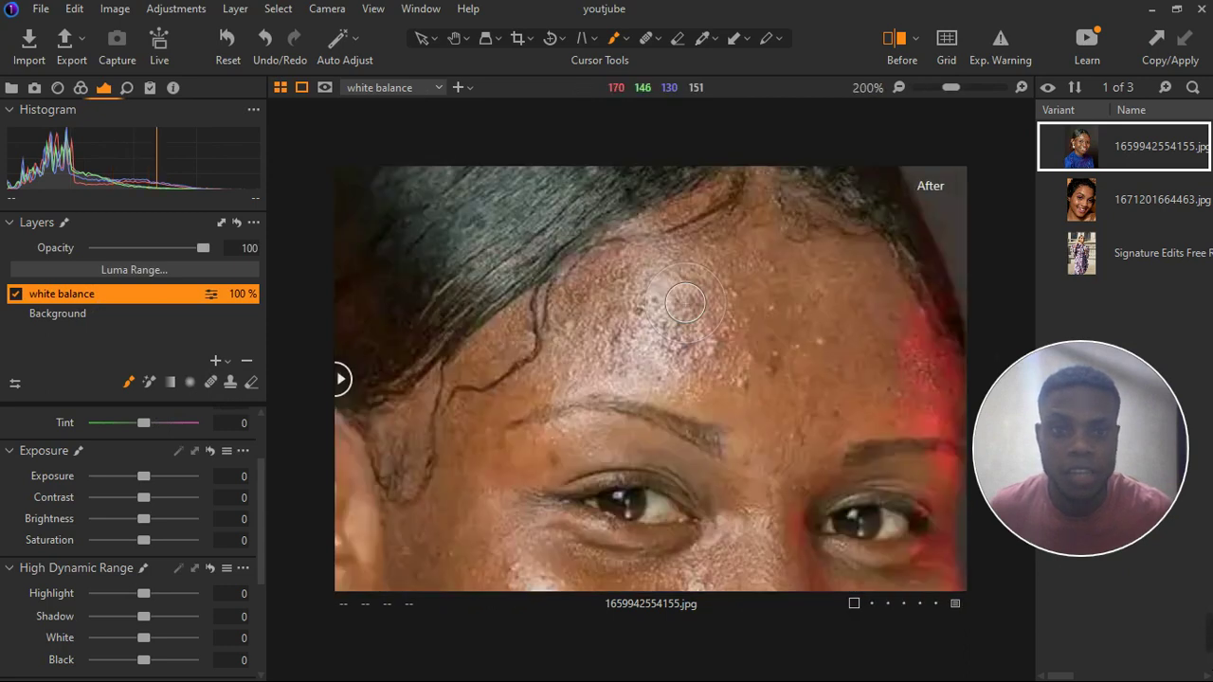
scroll(686, 303, "down", 3)
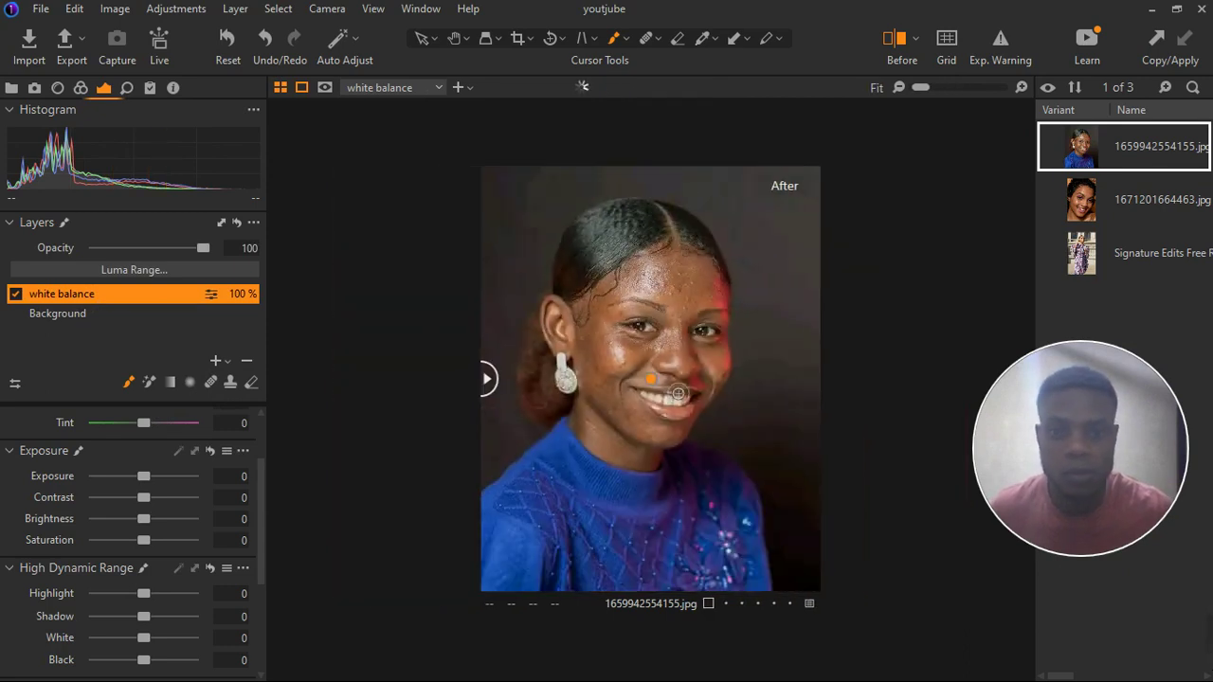
scroll(708, 424, "up", 2)
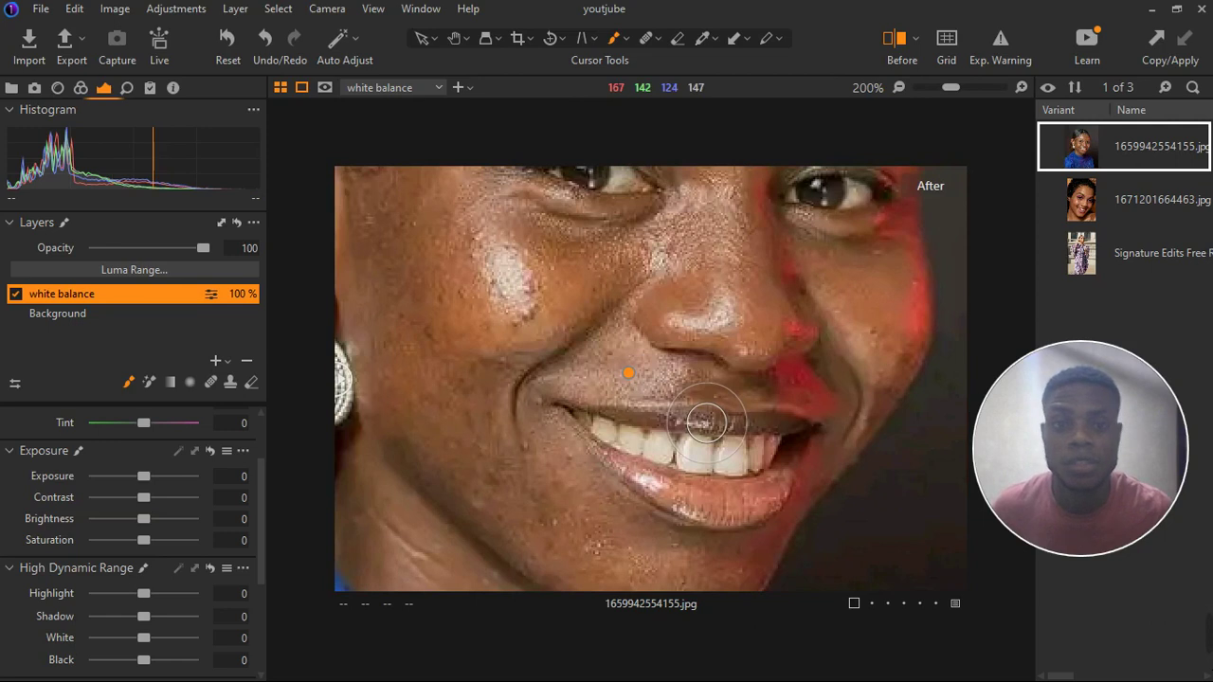
scroll(169, 461, "up", 2)
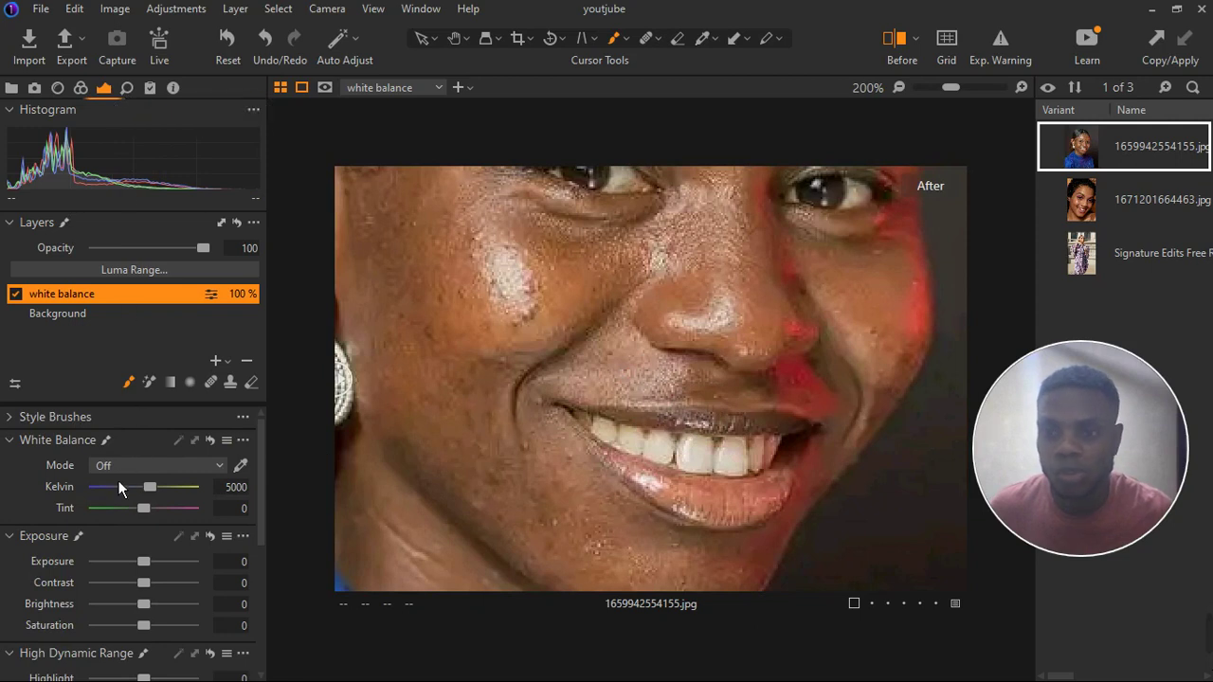
left_click(240, 466)
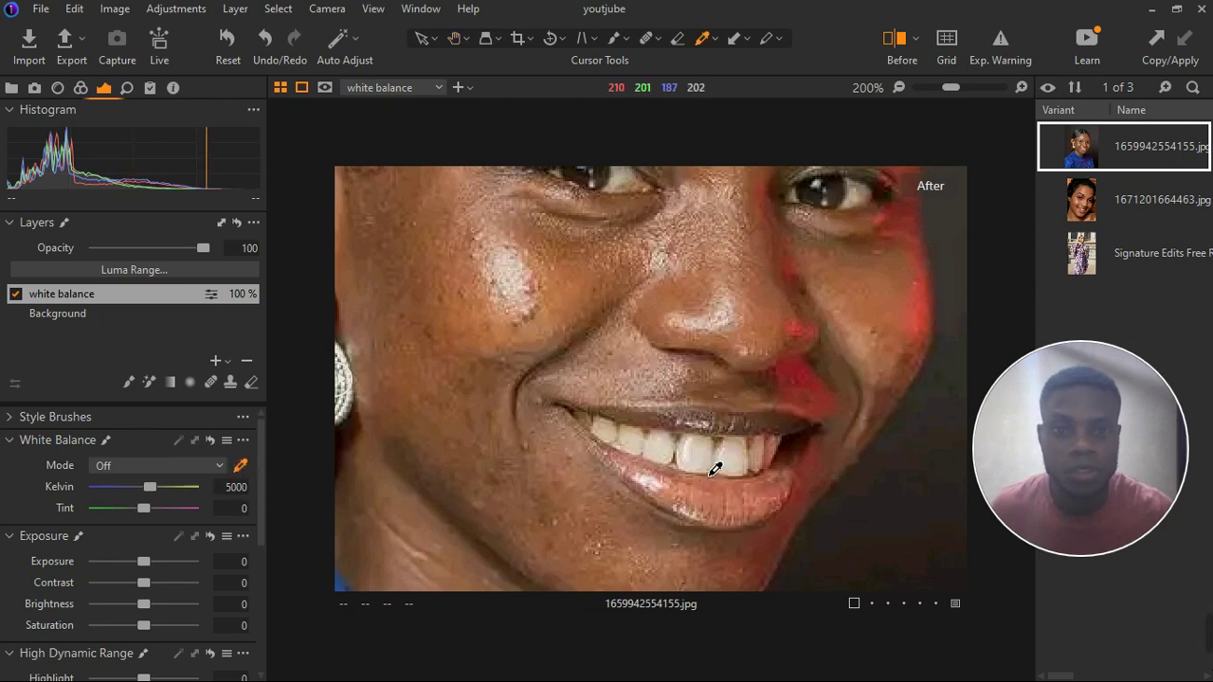
left_click(712, 472)
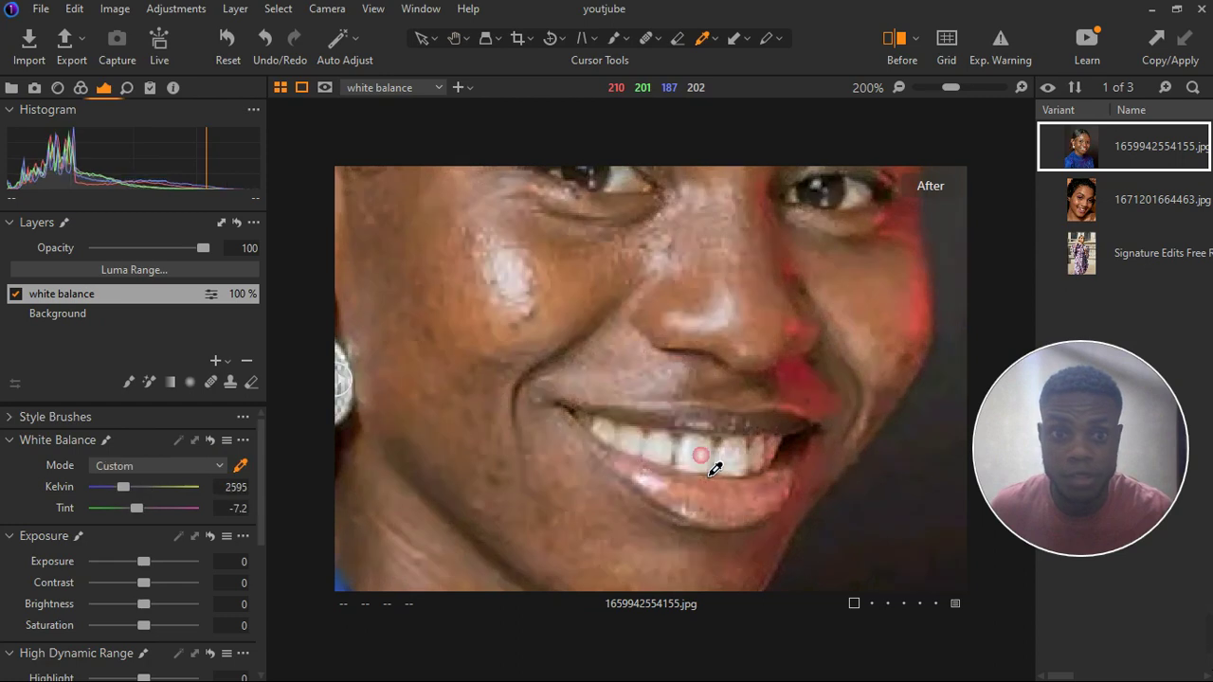
Review the white balance correction on the whole portrait and up close on the cheek and earring.
key("ctrl+0")
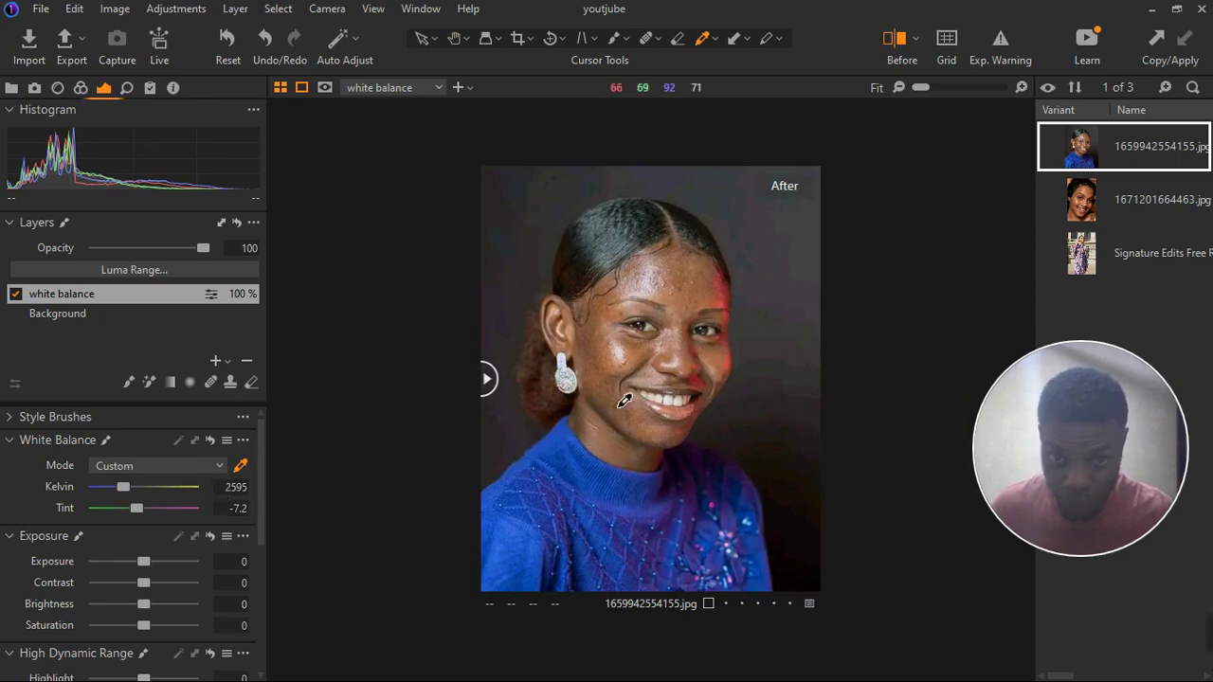
left_click_drag(507, 390, 376, 536)
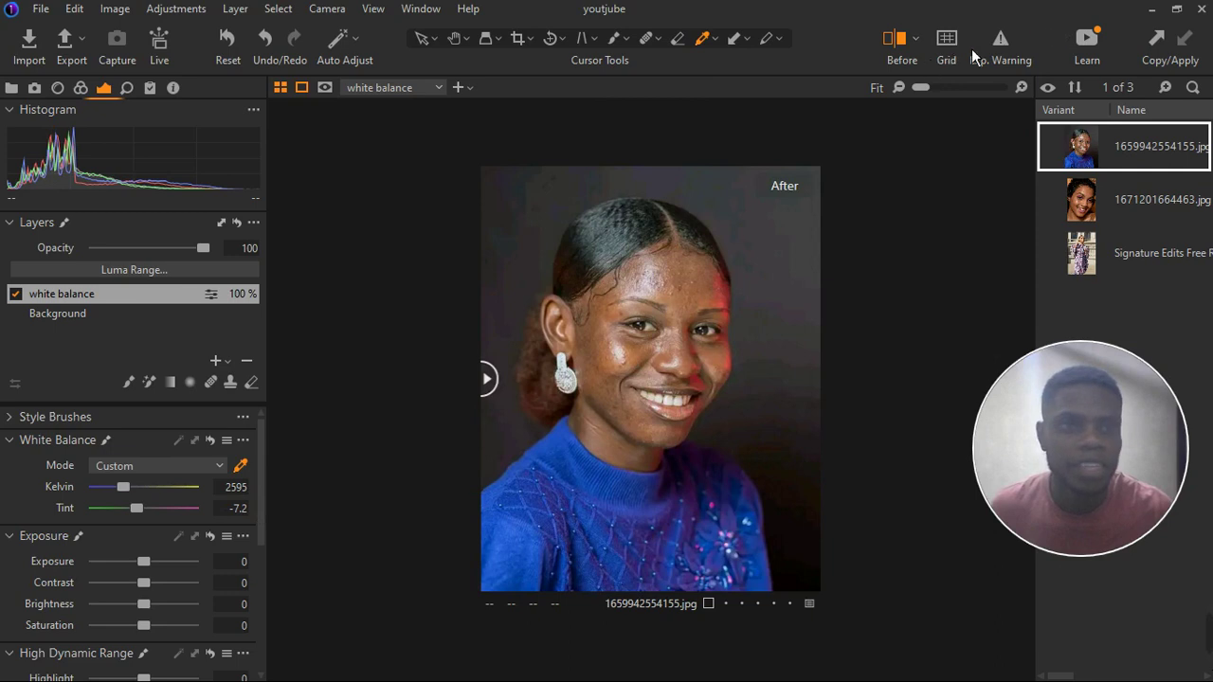
scroll(555, 387, "up", 4)
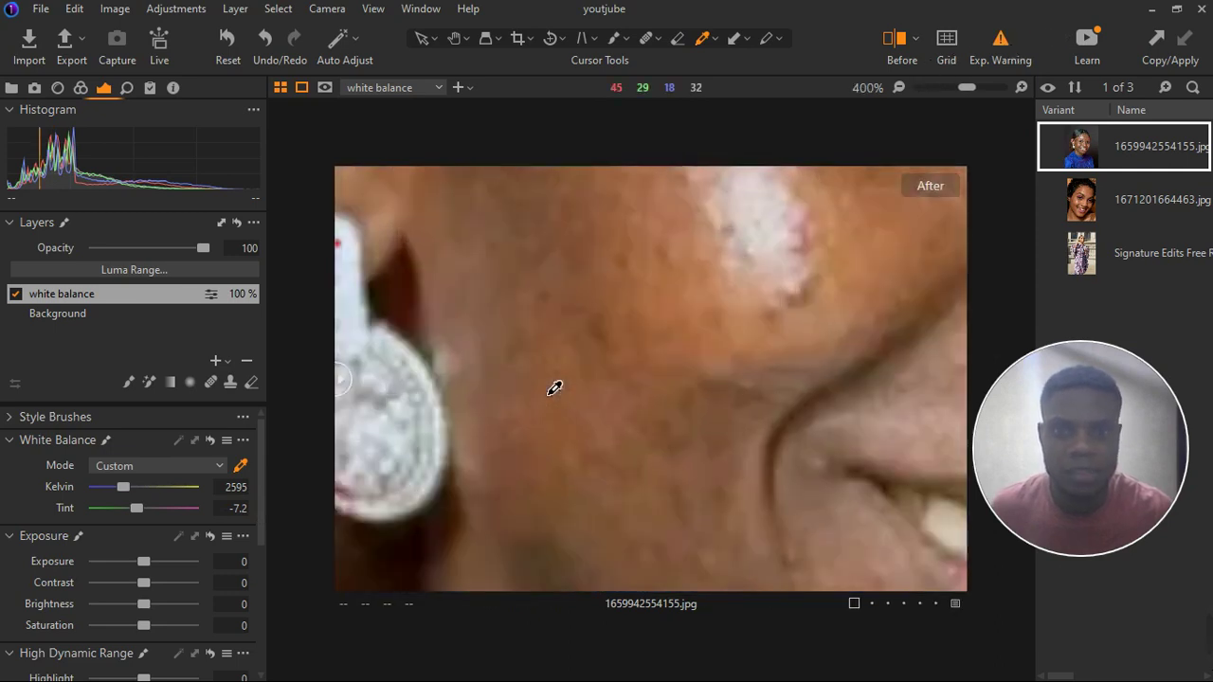
scroll(341, 379, "down", 4)
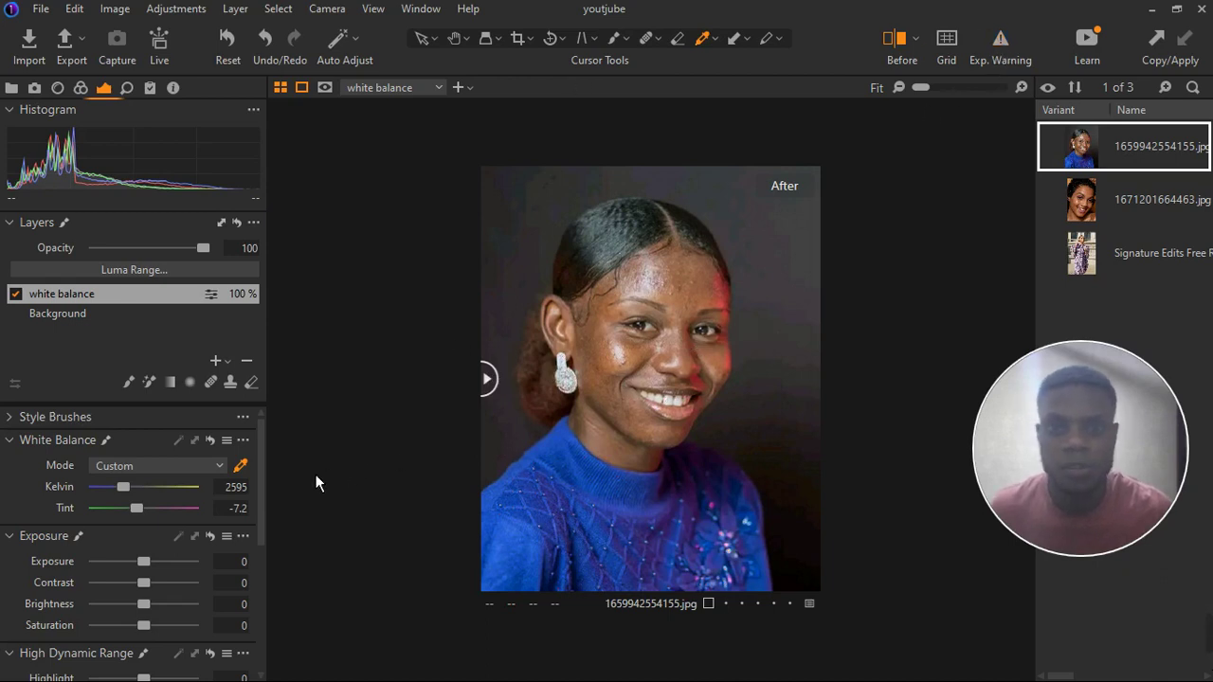
Add a new empty adjustment layer above the white balance layer and mask the face and neck skin with the Magic Brush.
left_click(228, 361)
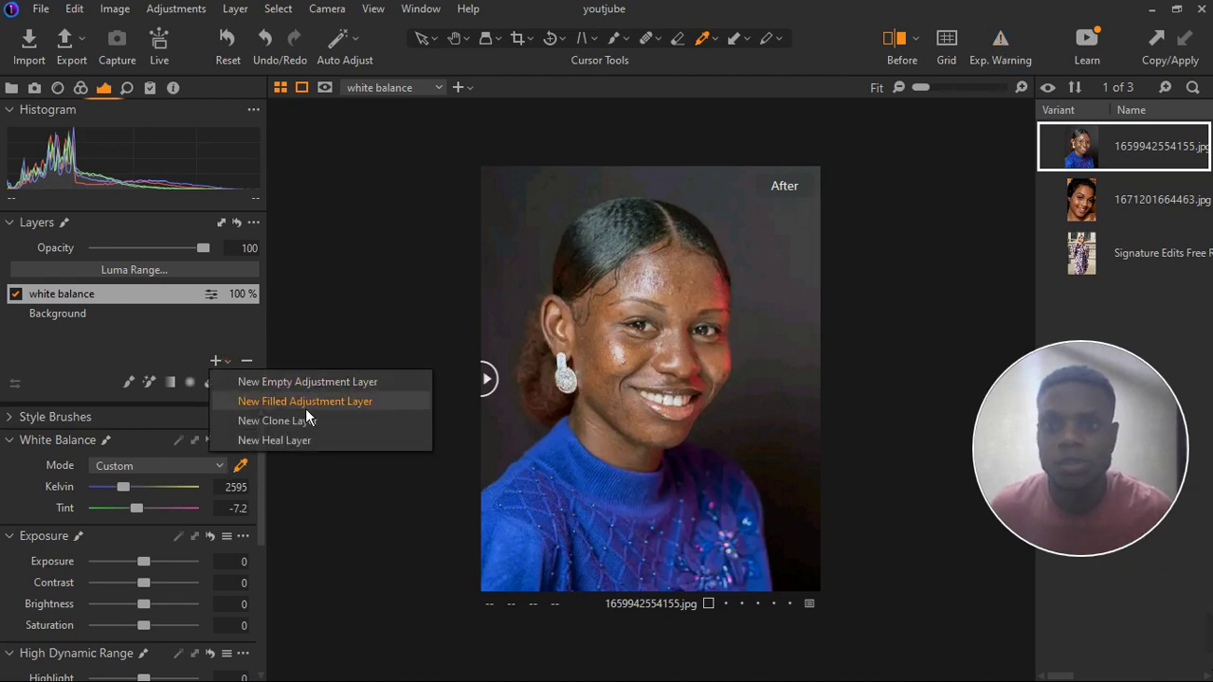
key("Up")
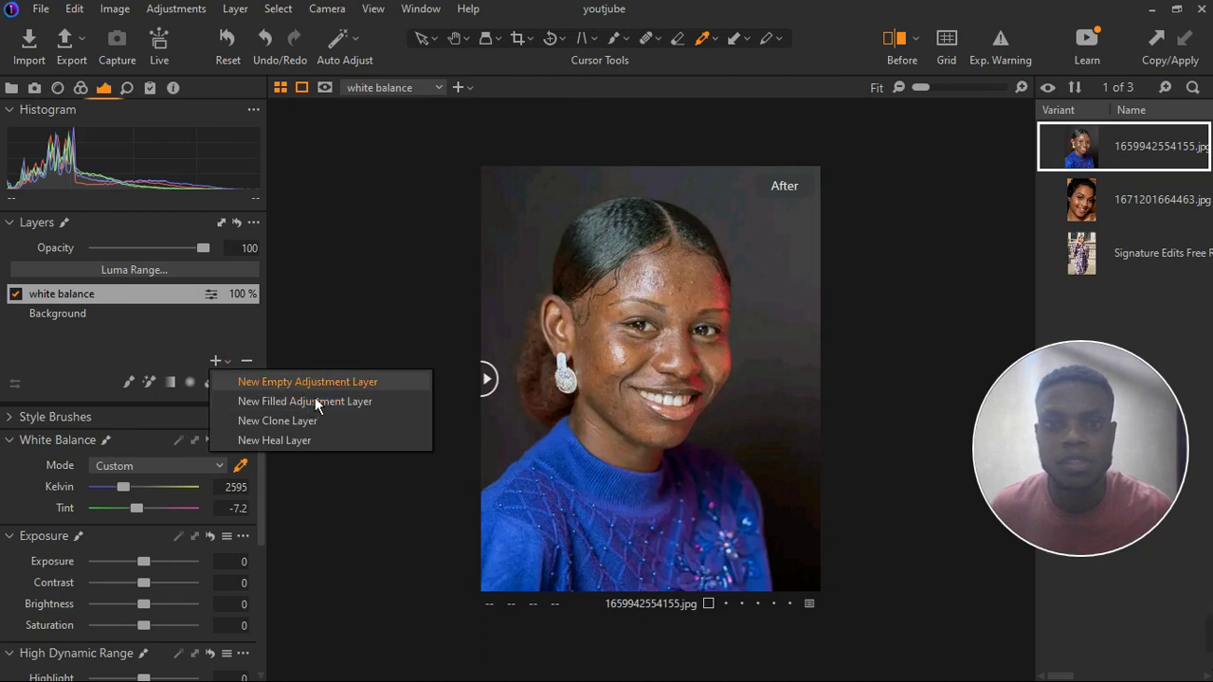
left_click(317, 403)
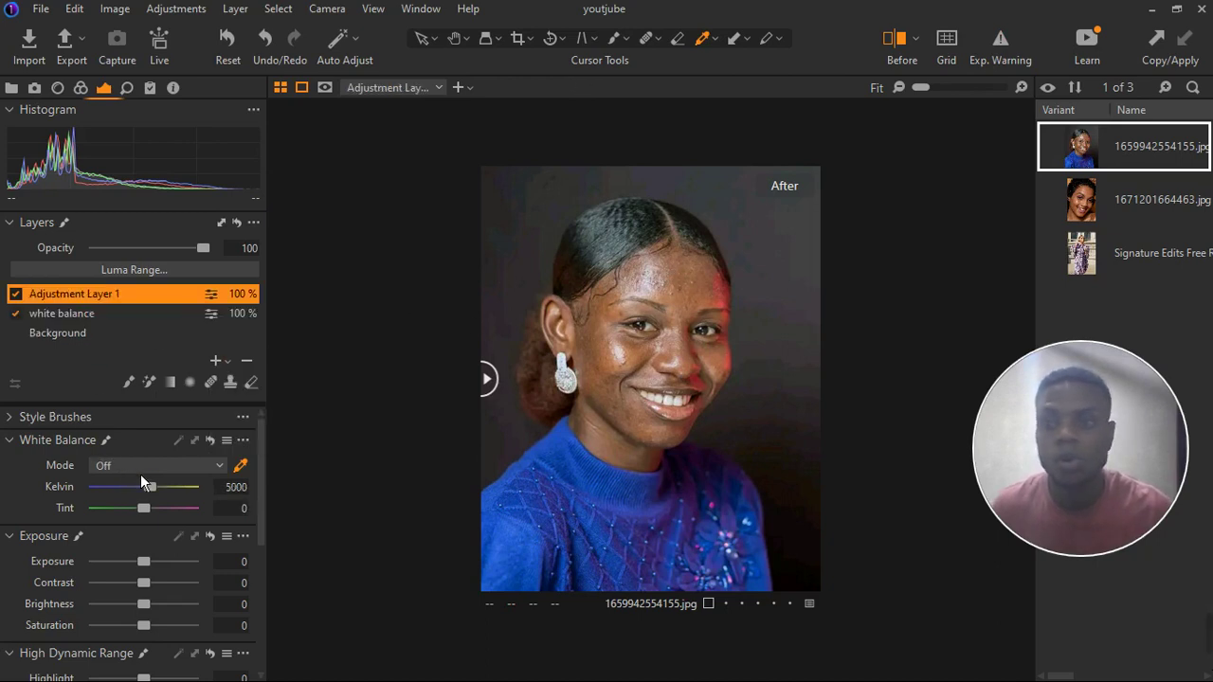
left_click(152, 384)
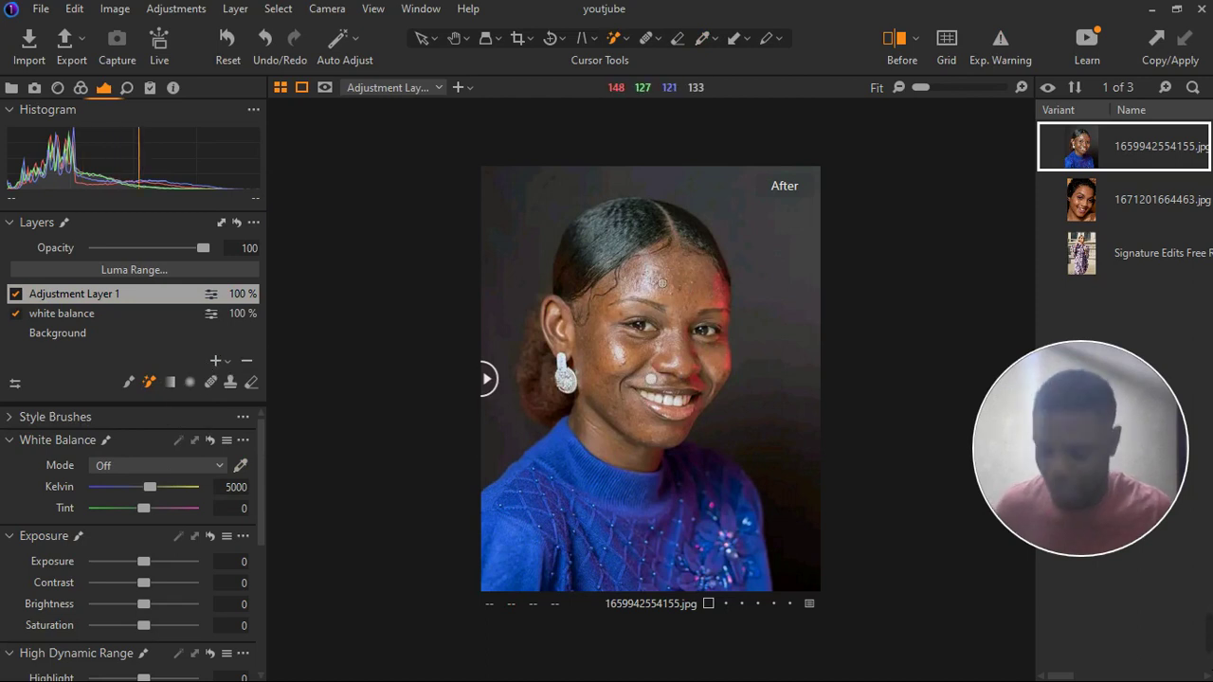
left_click(654, 286)
Examine the skin mask's coverage around the forehead, eyes, cheeks and mouth with its overlay shown and hidden, with the Eraser ready.
key("e")
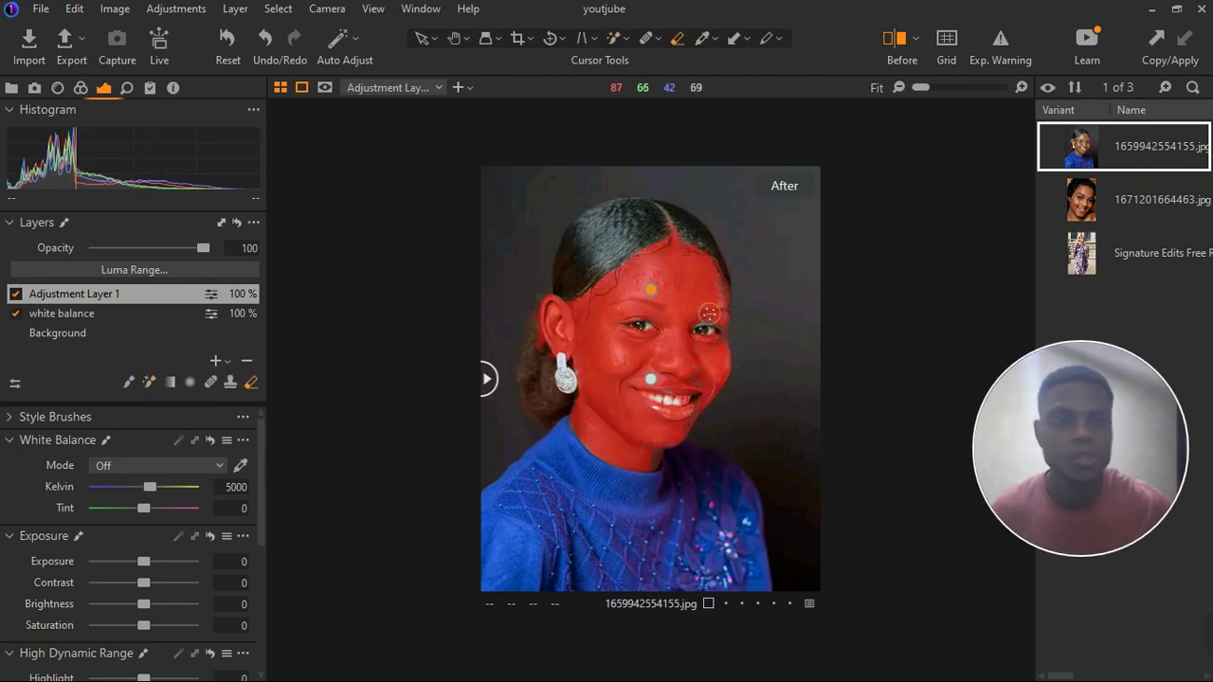
scroll(721, 318, "up", 3)
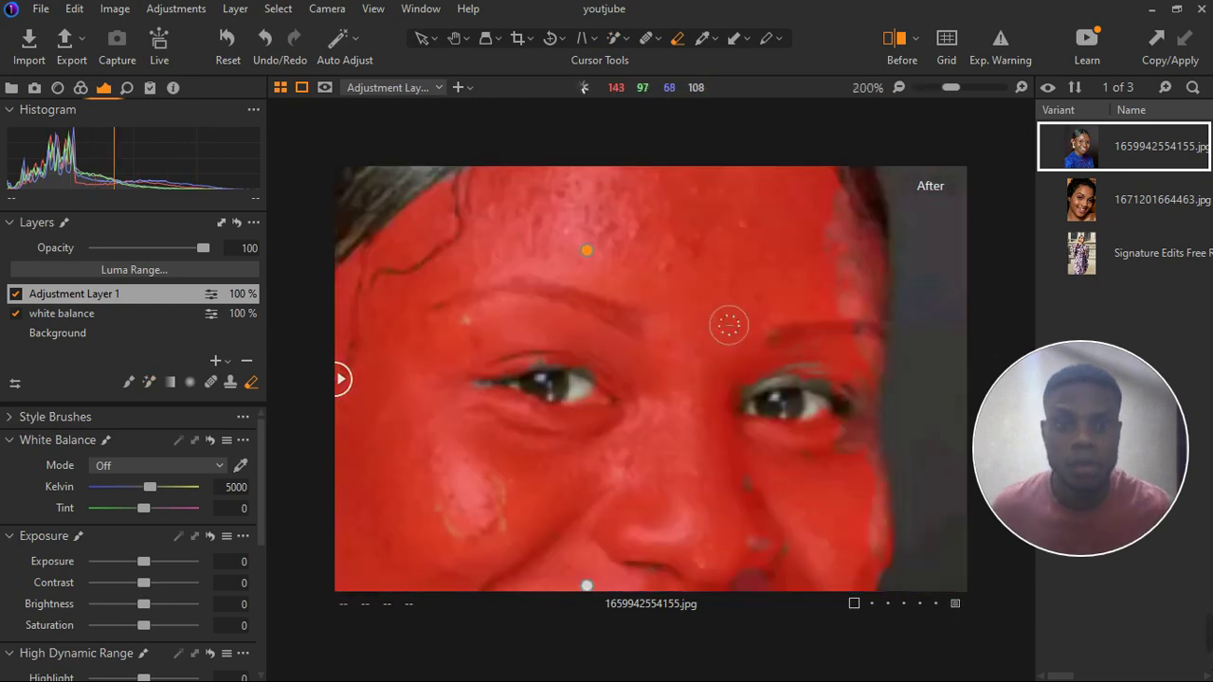
scroll(728, 325, "down", 3)
key("m")
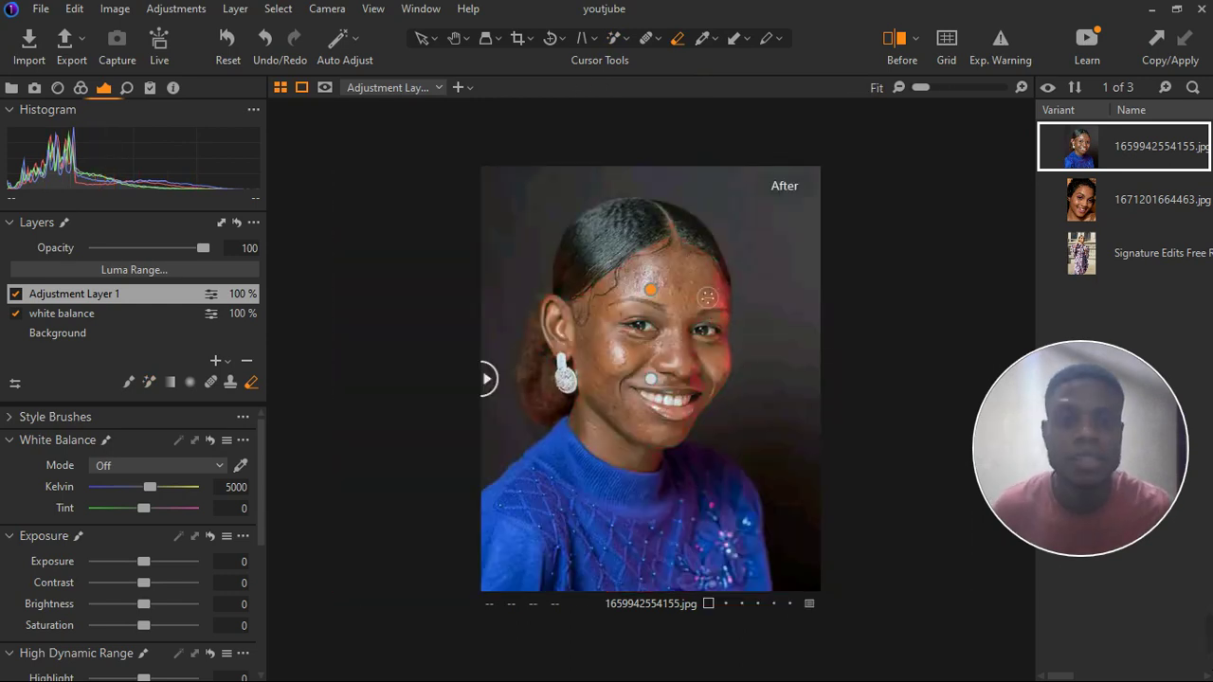
scroll(707, 297, "up", 3)
scroll(730, 314, "down", 1)
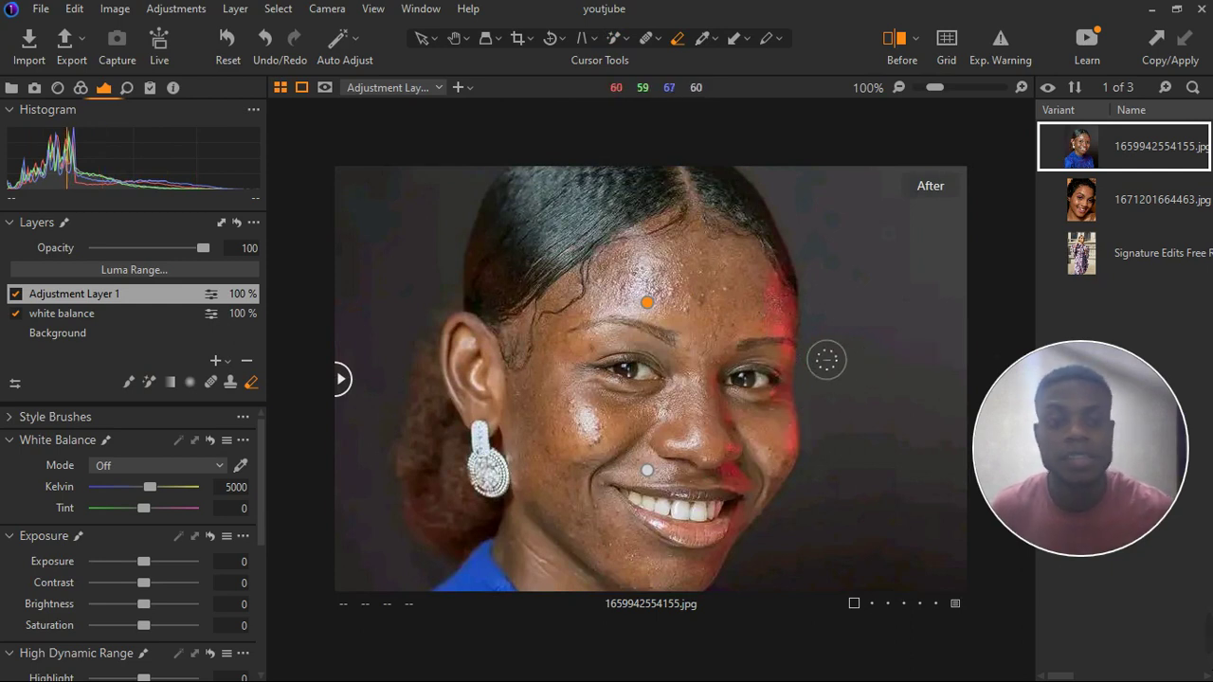
key("m")
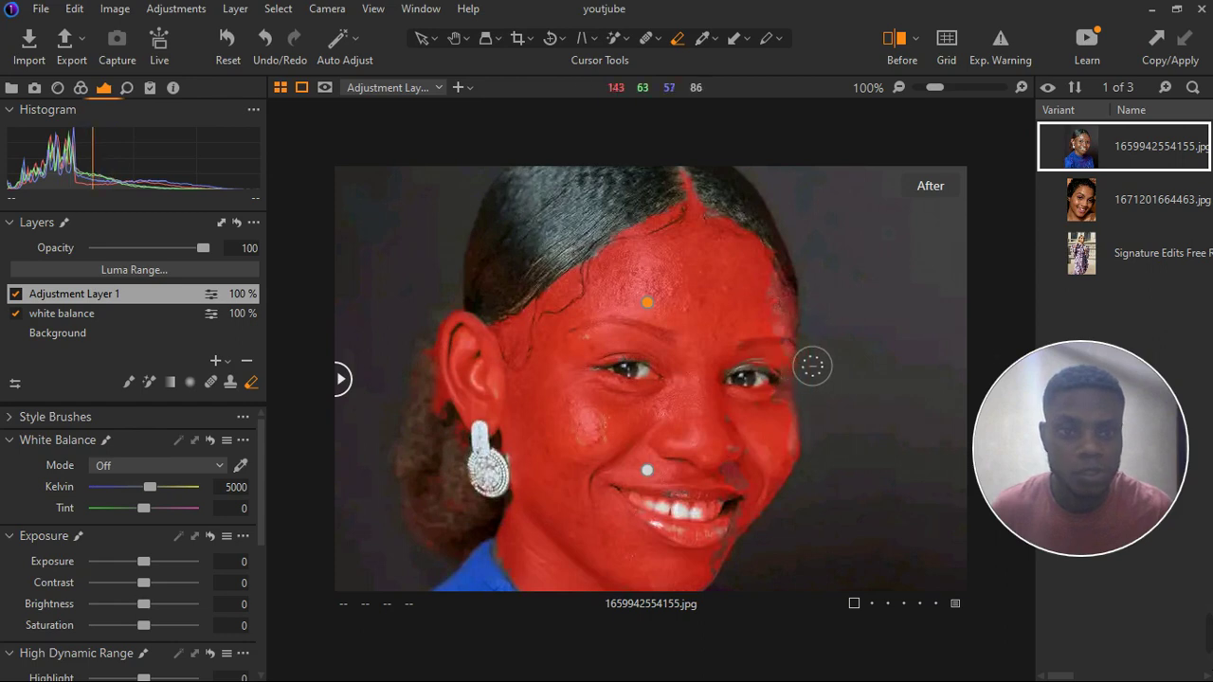
scroll(812, 366, "up", 2)
scroll(777, 328, "down", 3)
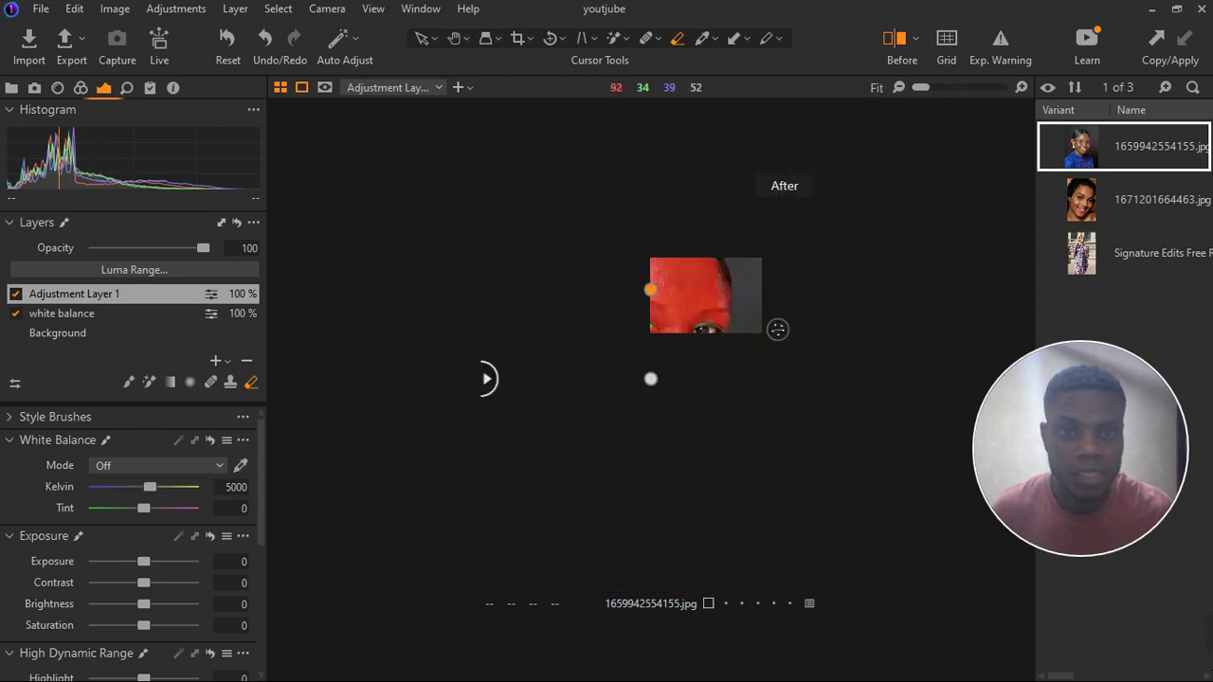
scroll(699, 455, "up", 2)
scroll(737, 318, "down", 1)
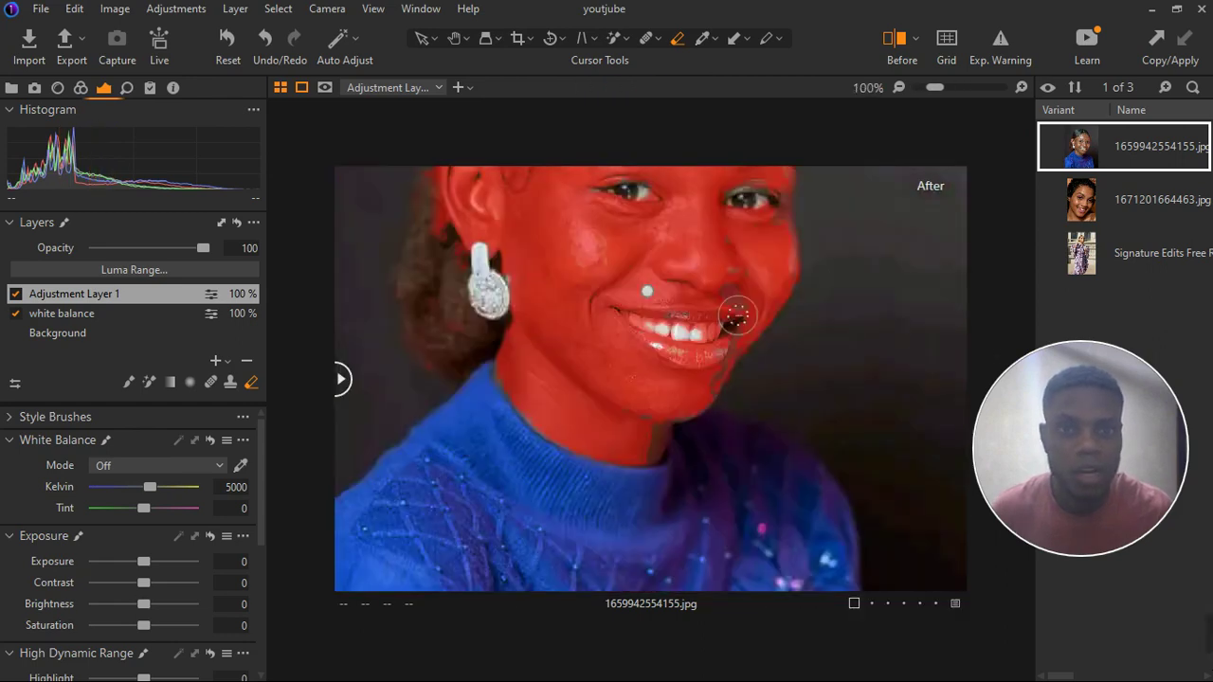
scroll(738, 318, "up", 2)
key("m")
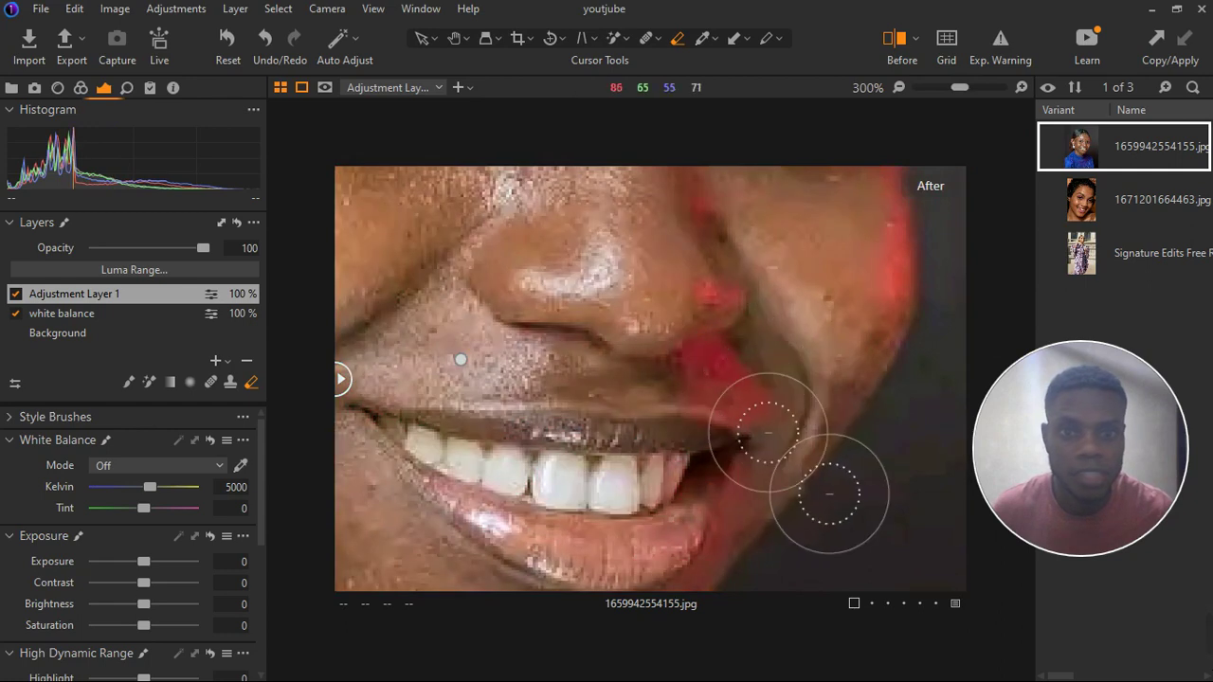
Erase the skin mask over the teeth and lips, and check the mouth area without the mask overlay.
key("m")
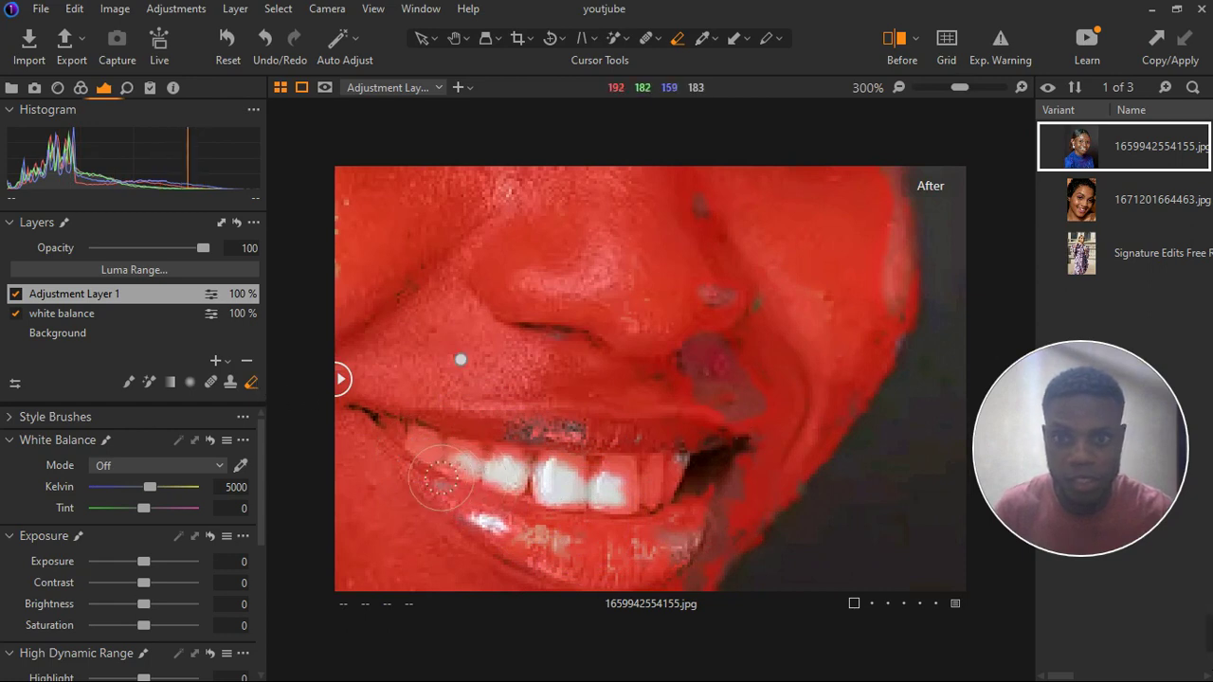
mouse_move(441, 478)
left_mouse_down()
mouse_move(500, 499)
mouse_move(625, 511)
mouse_move(693, 502)
mouse_move(668, 533)
mouse_move(696, 510)
mouse_move(573, 522)
mouse_move(451, 485)
mouse_move(448, 495)
mouse_move(498, 537)
mouse_move(482, 503)
mouse_move(629, 533)
left_mouse_up()
key("m")
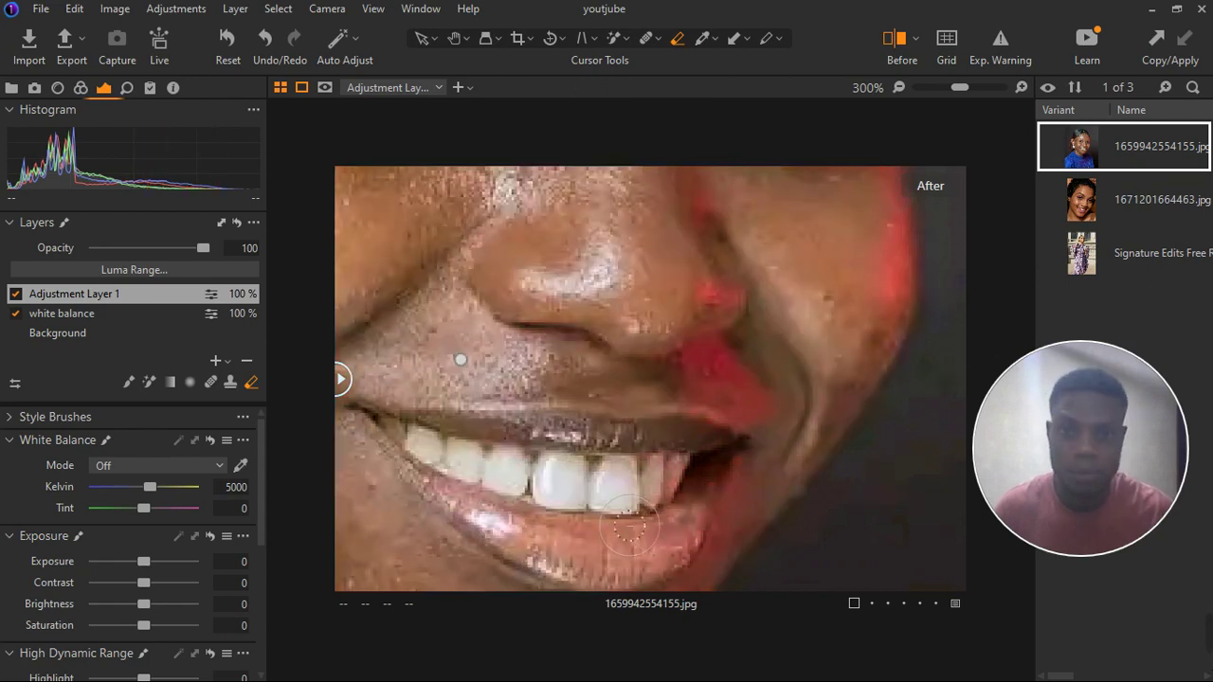
scroll(629, 531, "down", 1)
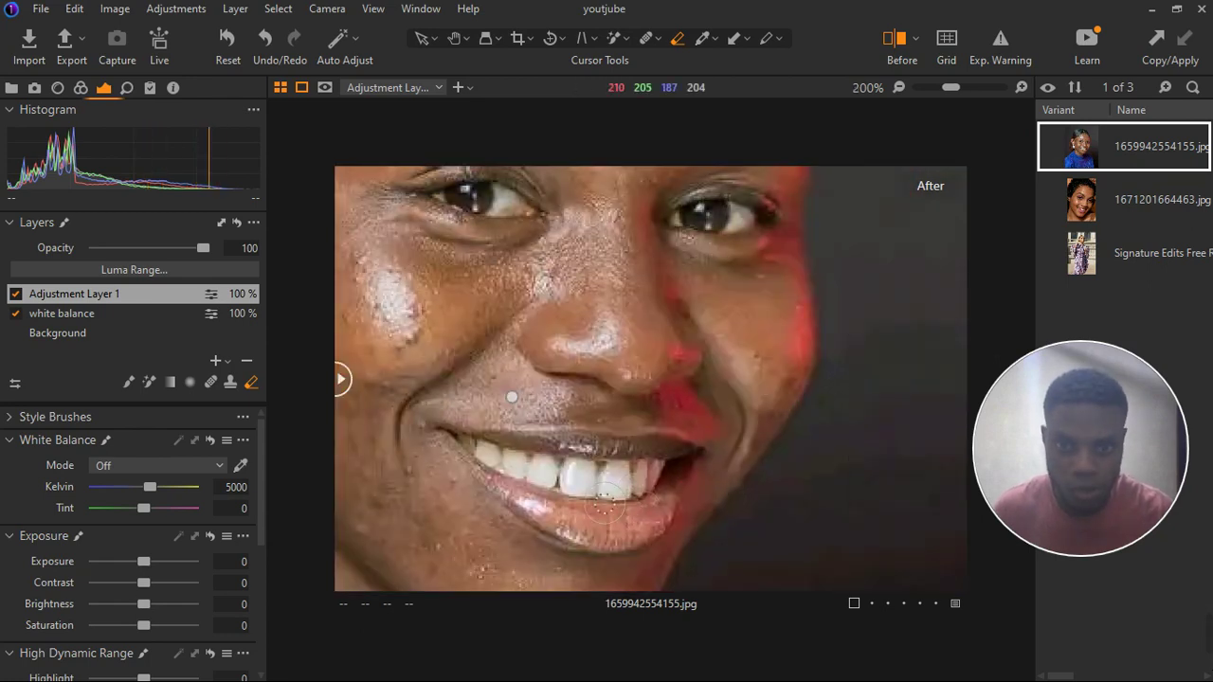
Erase the remaining skin mask over the upper and lower lips, and check the nose and cheek coverage with the overlay hidden and shown.
scroll(603, 506, "up", 1)
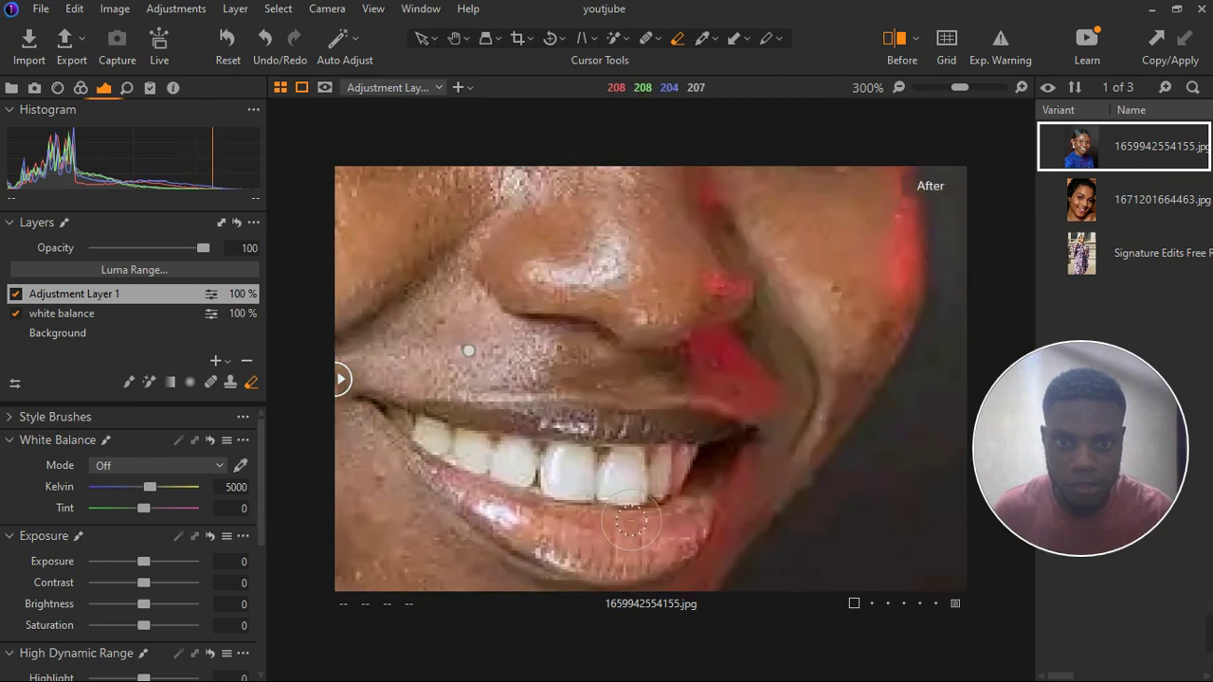
key("m")
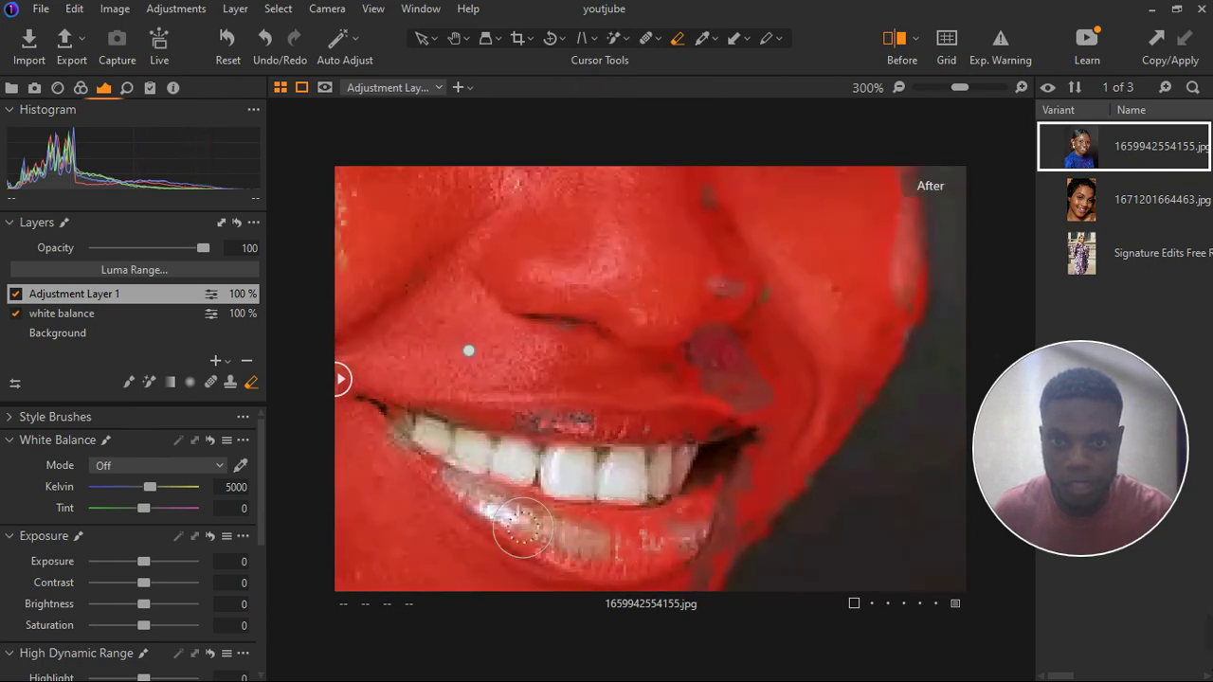
mouse_move(521, 528)
left_mouse_down()
mouse_move(686, 557)
mouse_move(669, 552)
mouse_move(728, 529)
mouse_move(725, 551)
mouse_move(663, 588)
mouse_move(583, 582)
mouse_move(453, 465)
mouse_move(463, 447)
mouse_move(735, 465)
mouse_move(751, 469)
mouse_move(650, 477)
mouse_move(770, 487)
mouse_move(751, 506)
mouse_move(780, 398)
mouse_move(725, 446)
left_mouse_up()
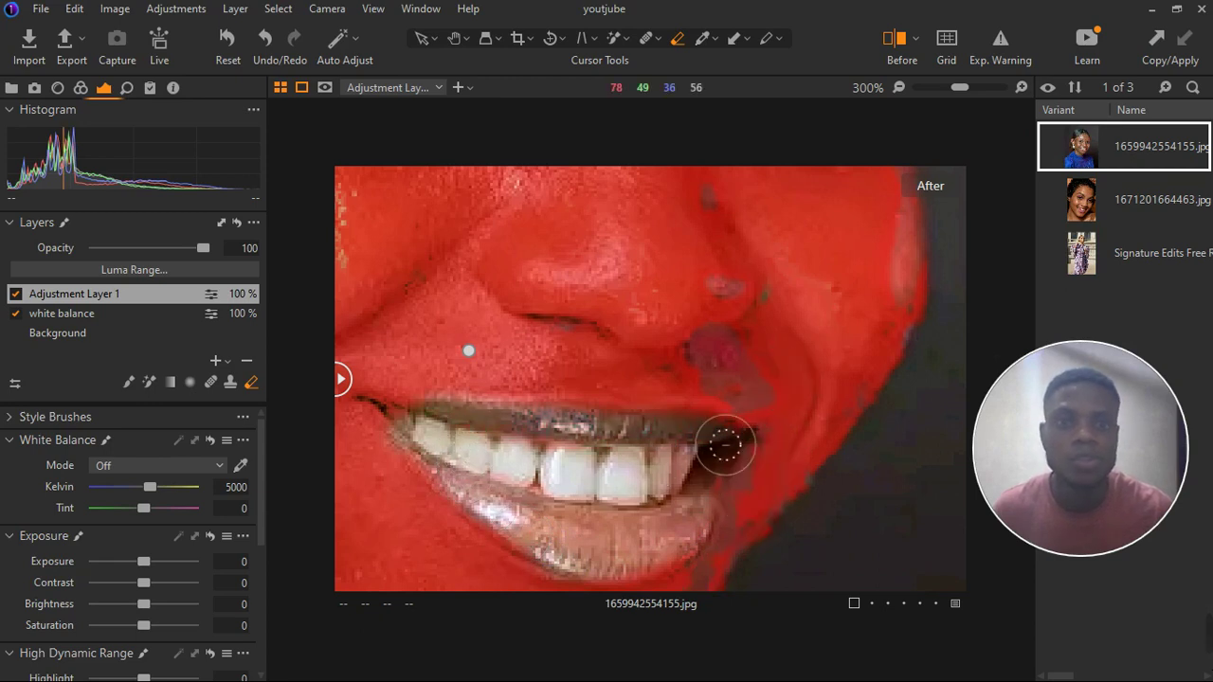
scroll(767, 198, "down", 5)
key("m")
scroll(756, 267, "up", 5)
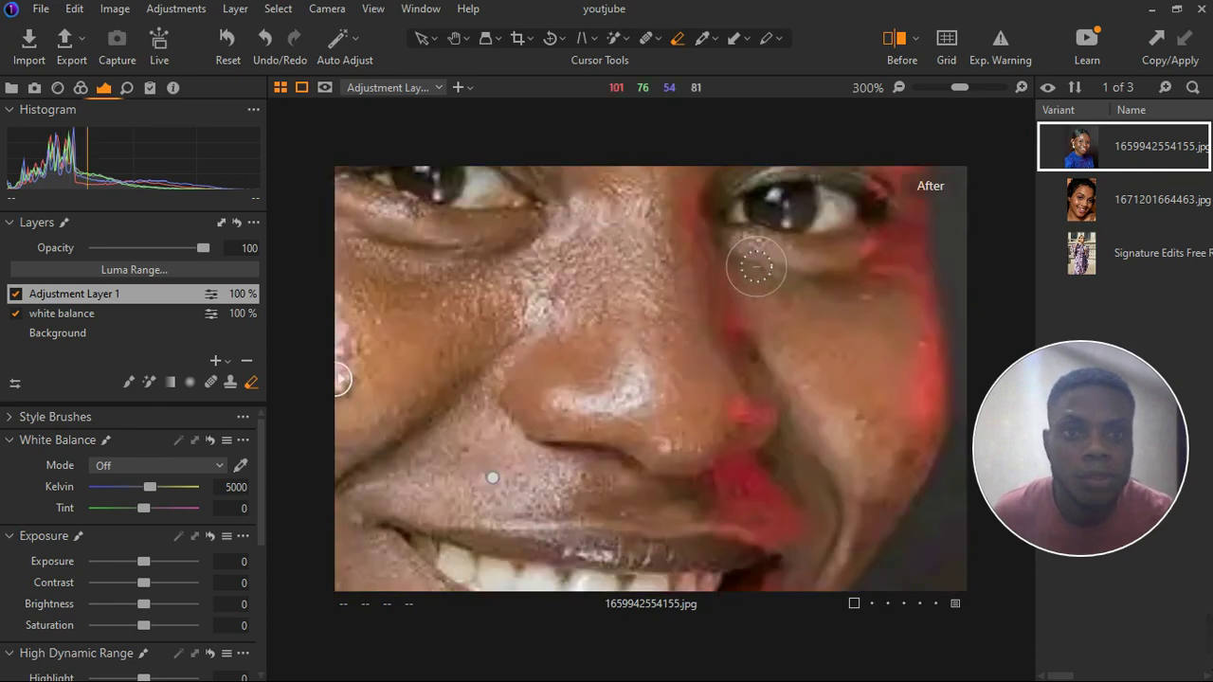
key("m")
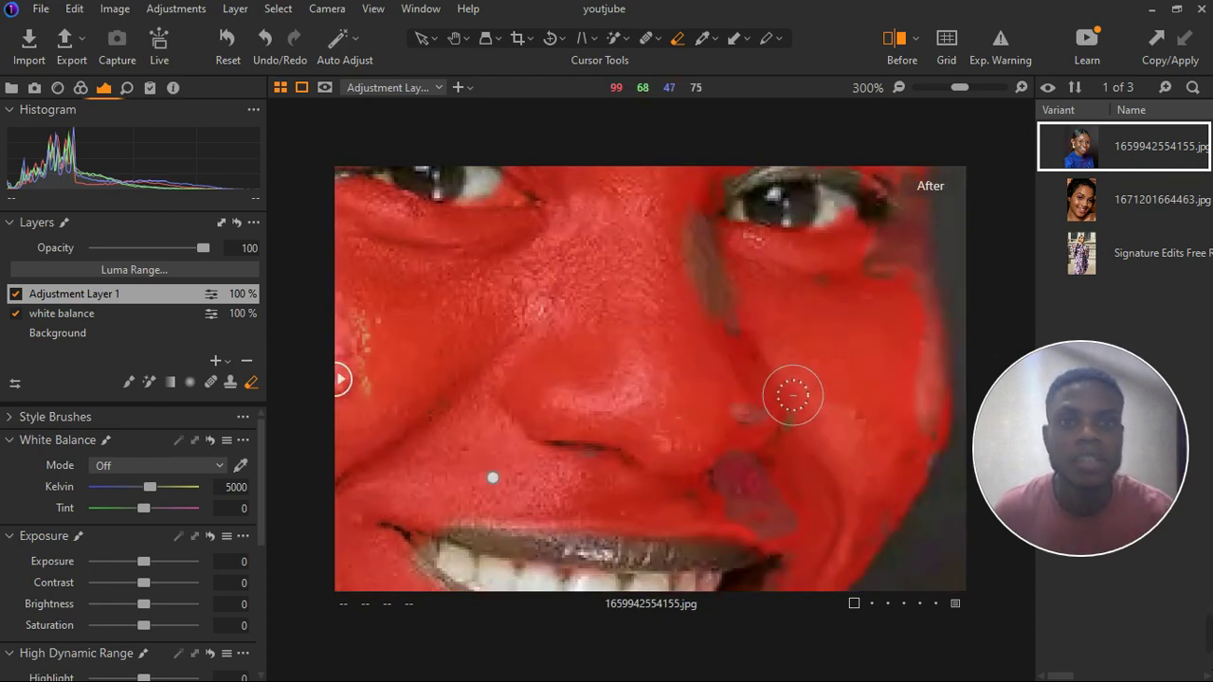
scroll(792, 396, "down", 5)
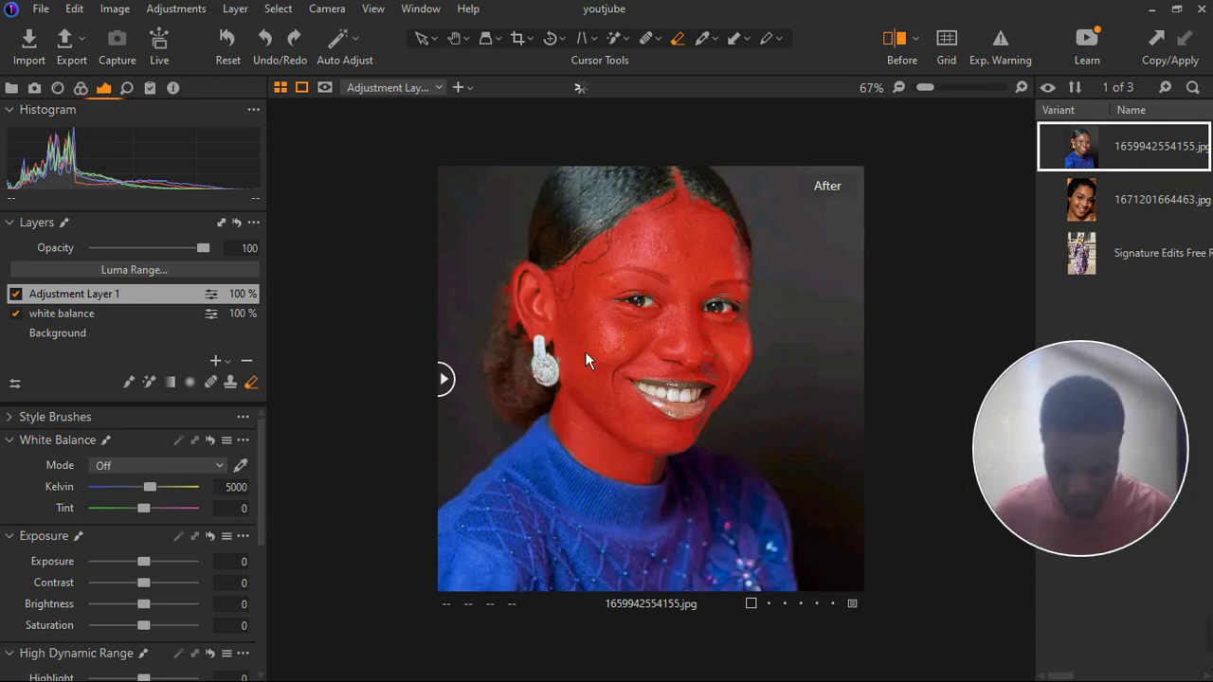
Sample the lower cheek's skin colour for the Color Editor's Skin Tone adjustment on the masked layer, and resample it near the mouth.
left_click(81, 87)
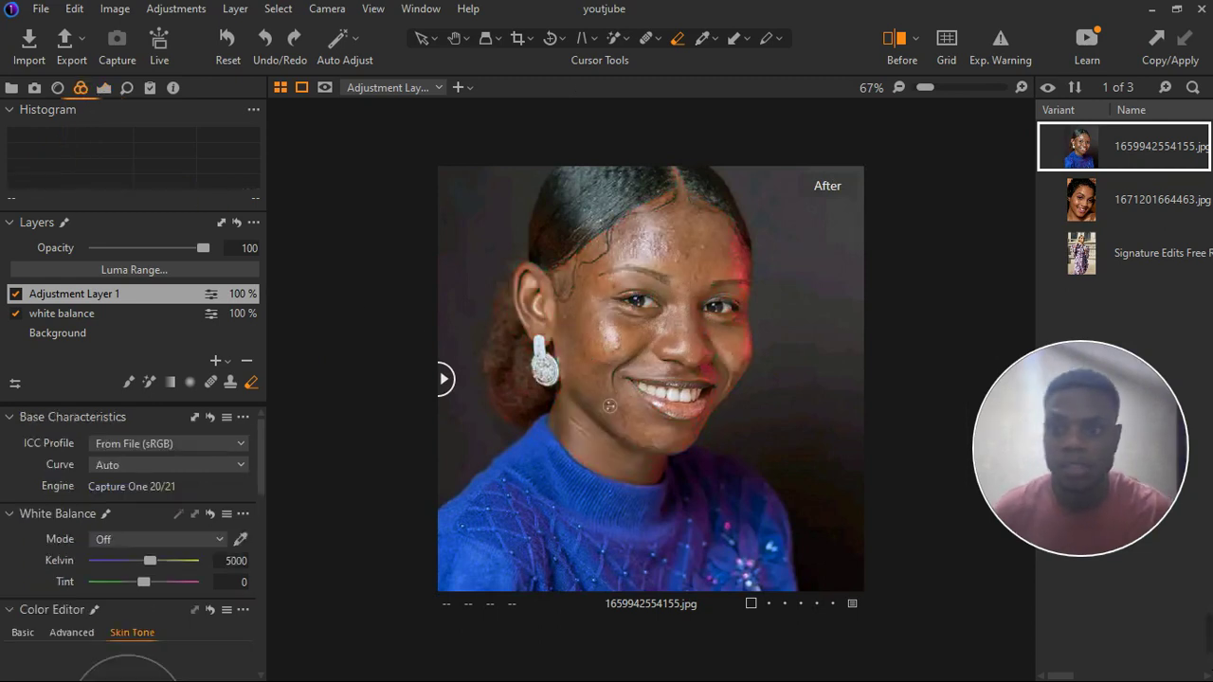
scroll(158, 514, "down", 1)
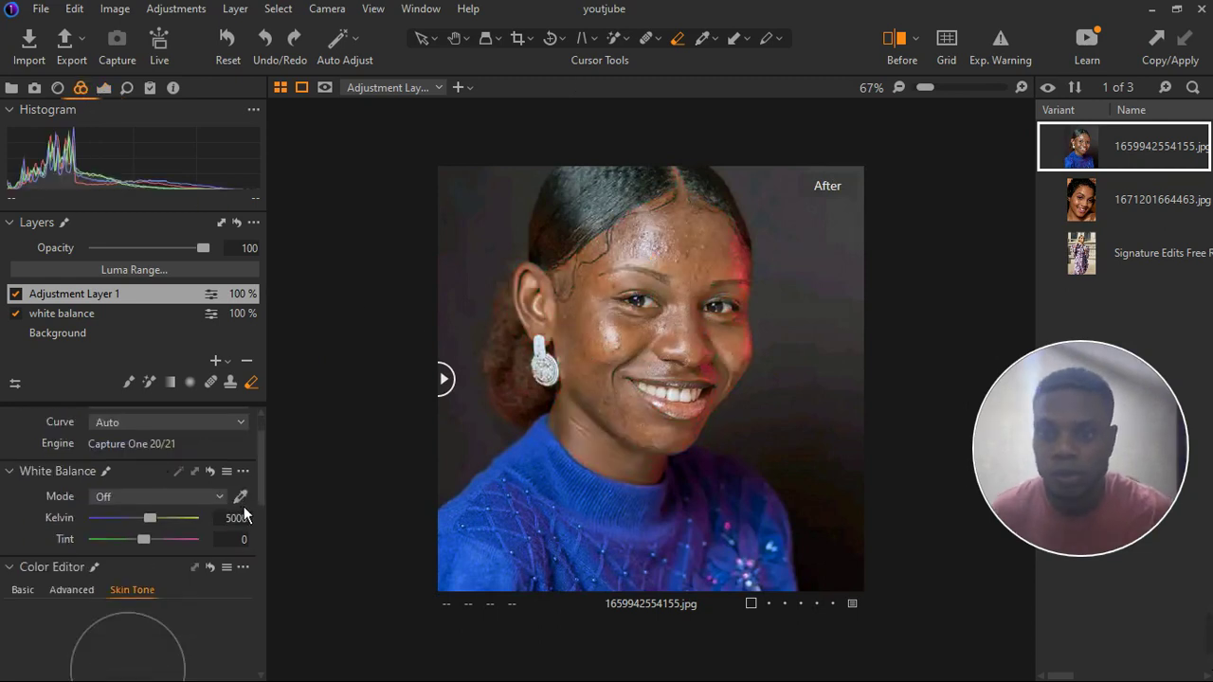
scroll(124, 611, "down", 1)
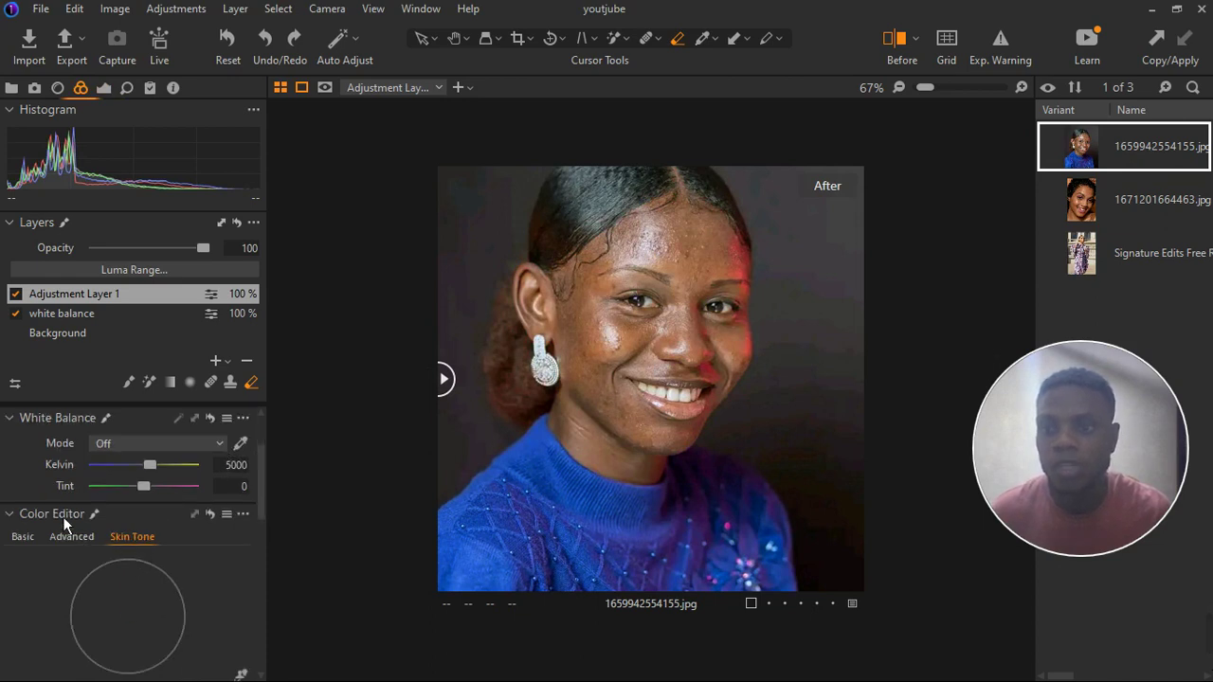
scroll(218, 571, "down", 2)
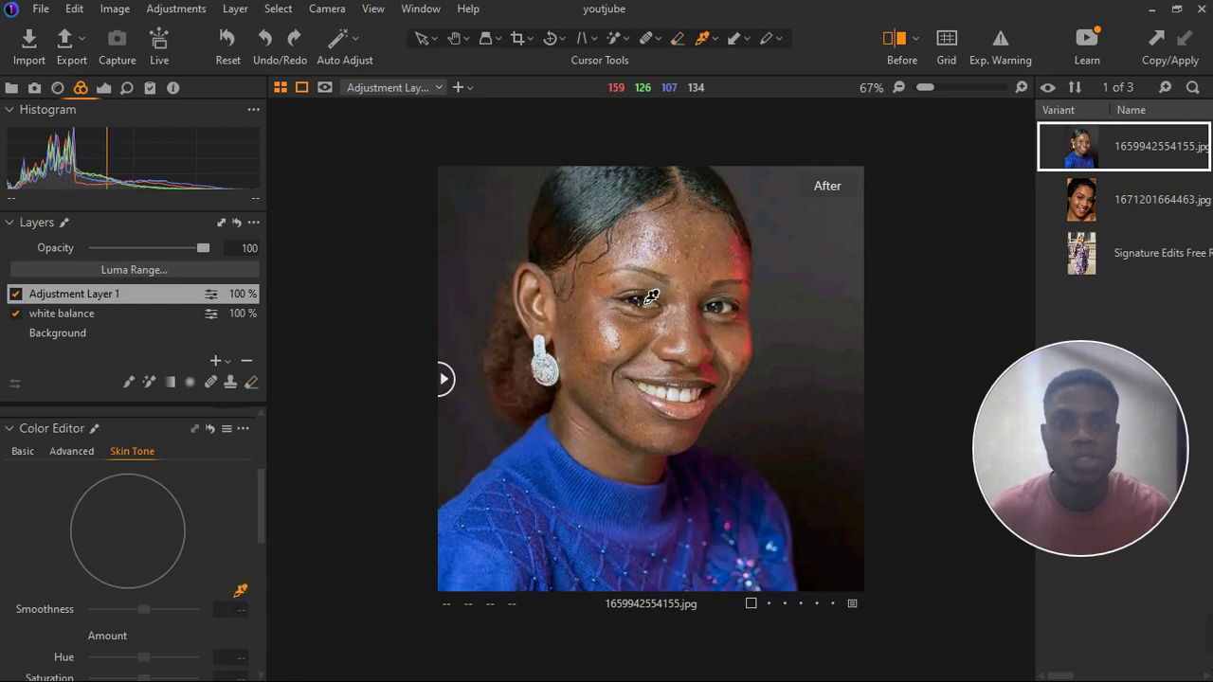
scroll(645, 333, "up", 3)
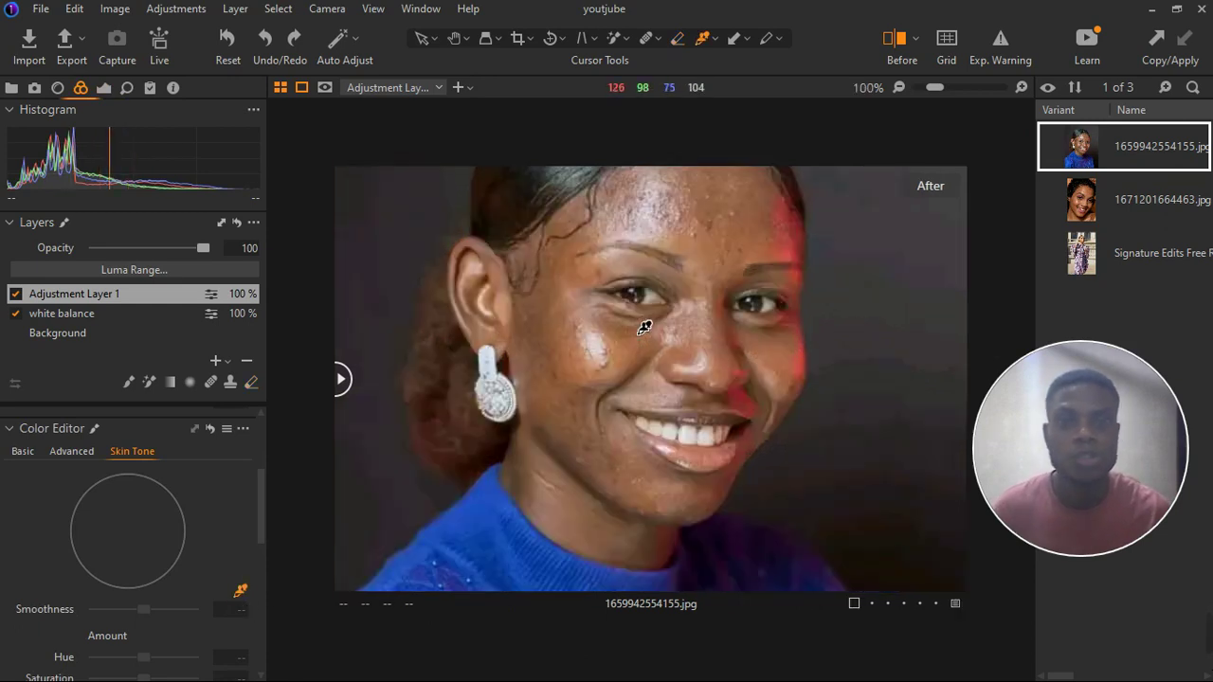
scroll(542, 452, "up", 1)
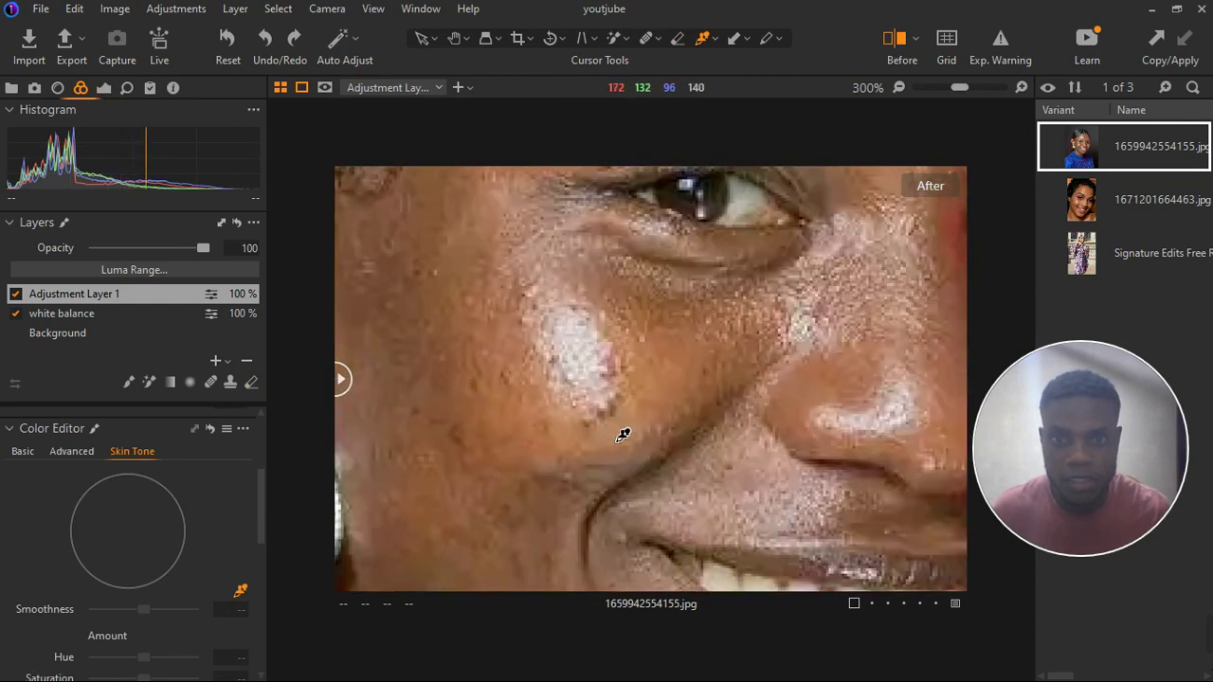
scroll(632, 441, "down", 2)
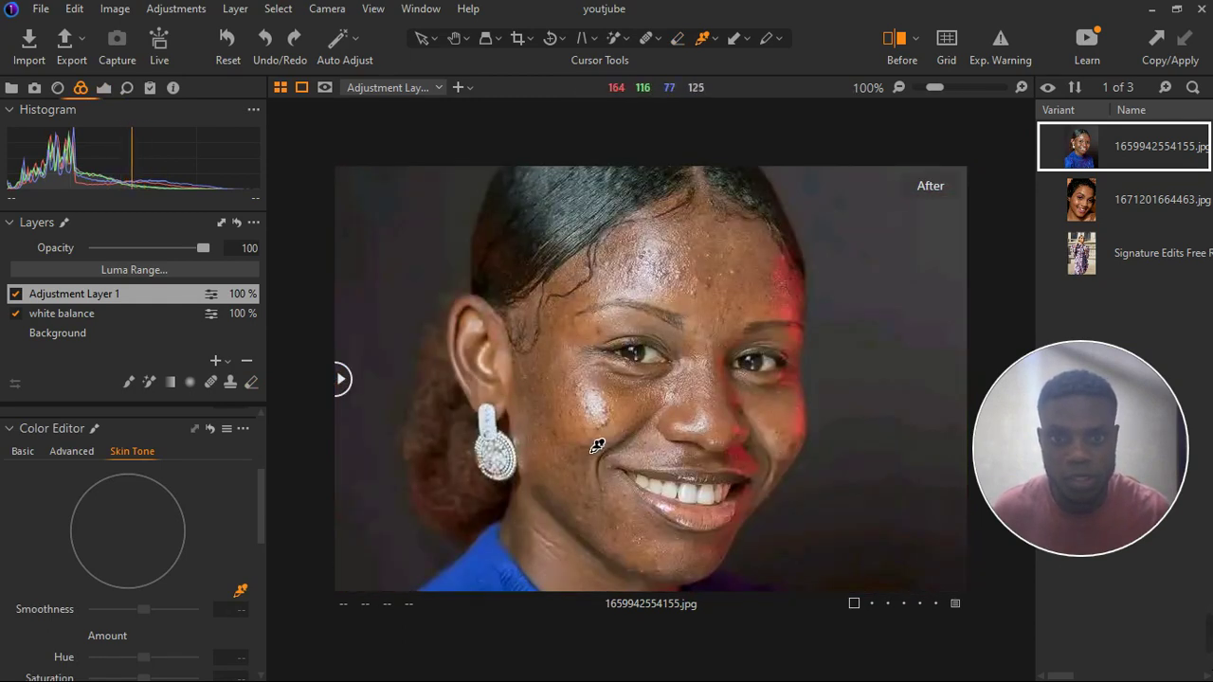
left_click(605, 446)
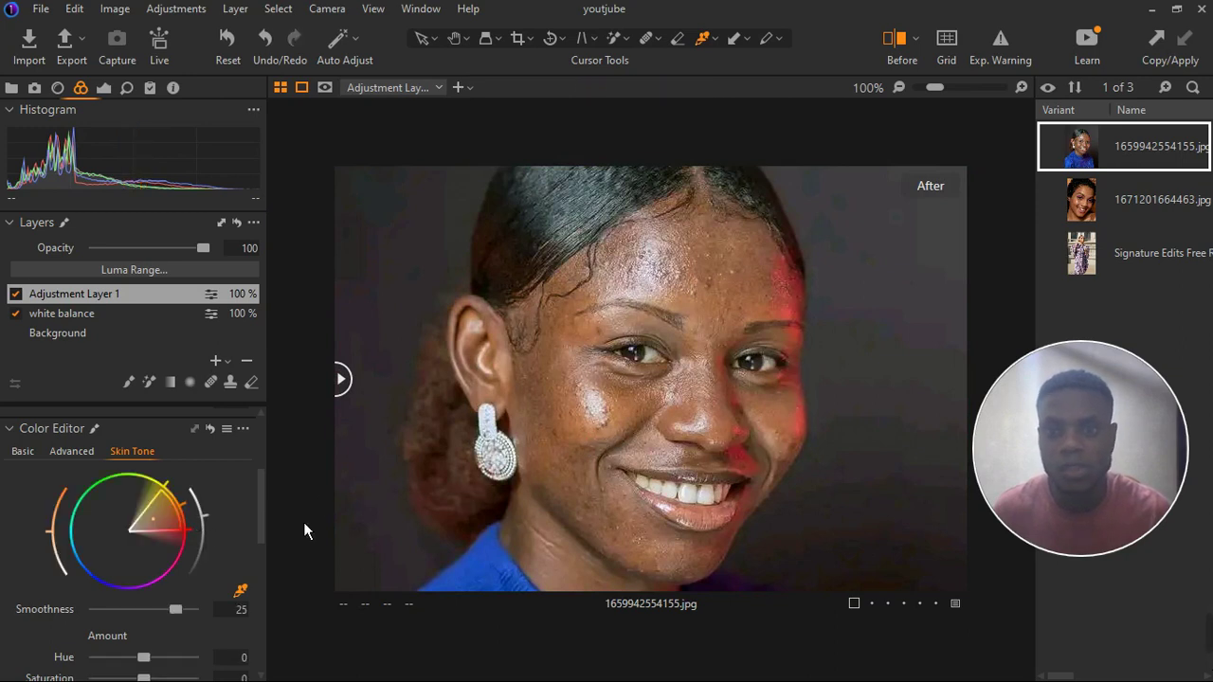
left_click(653, 471)
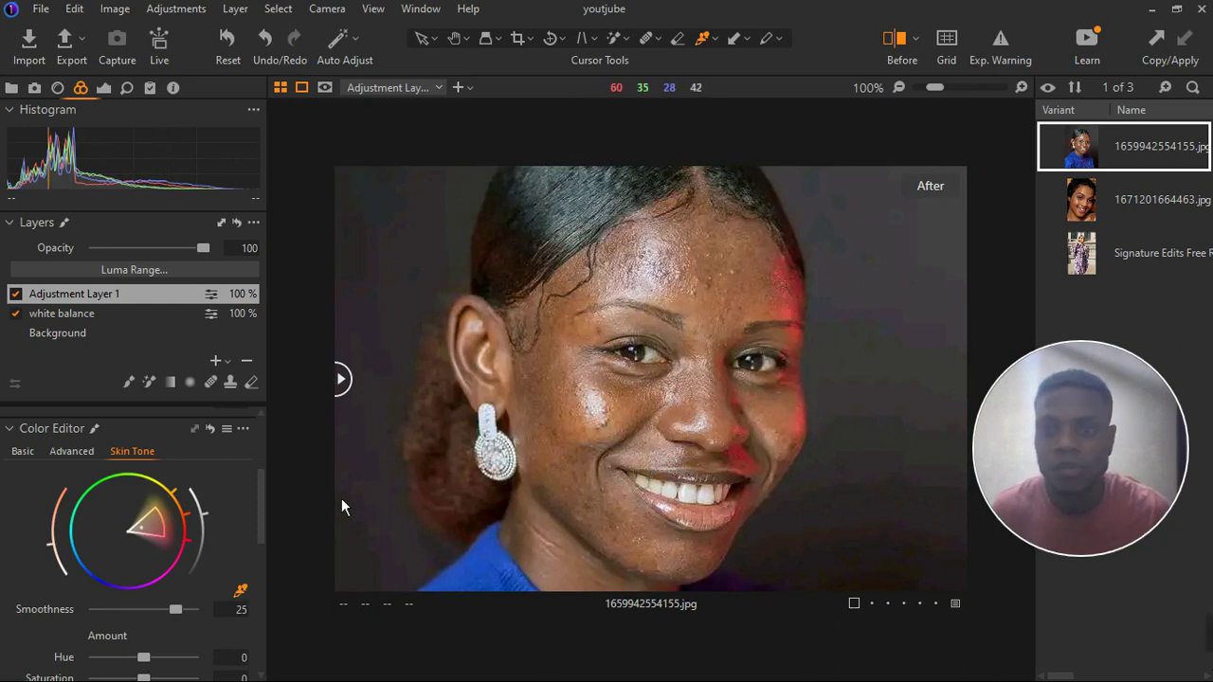
Try evening out the skin with the Skin Tone uniformity at 100 for hue and 63 for saturation.
scroll(611, 431, "up", 2)
scroll(611, 434, "down", 2)
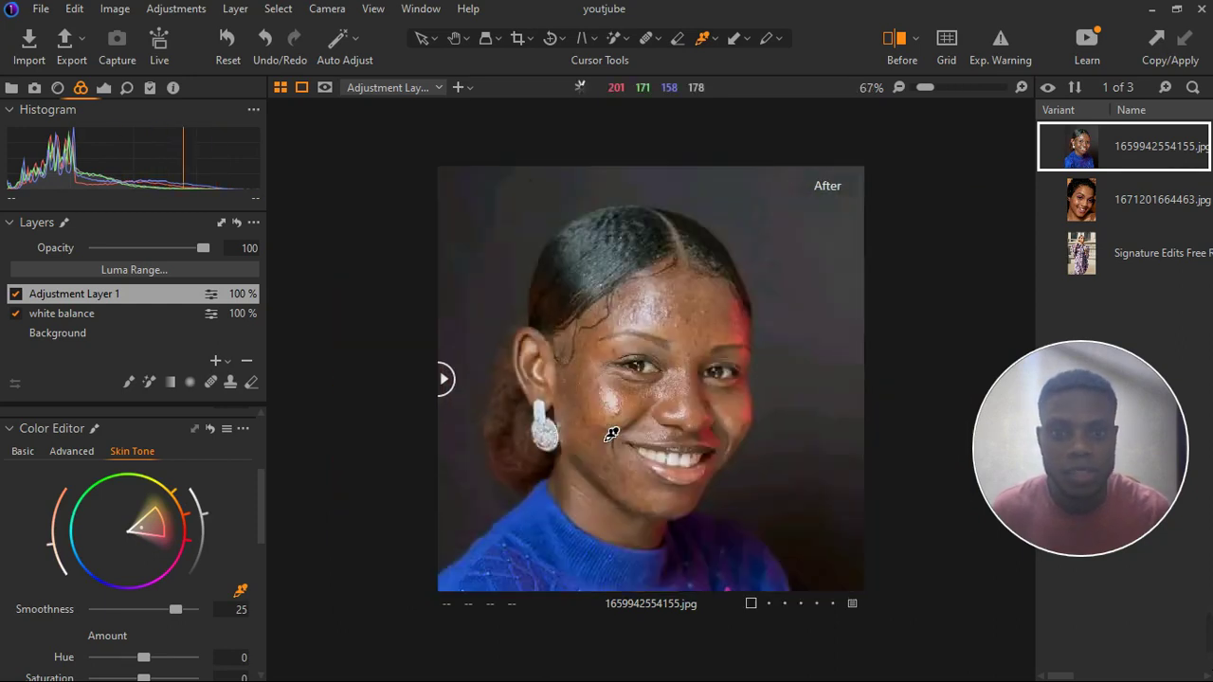
scroll(611, 435, "up", 1)
scroll(612, 434, "down", 1)
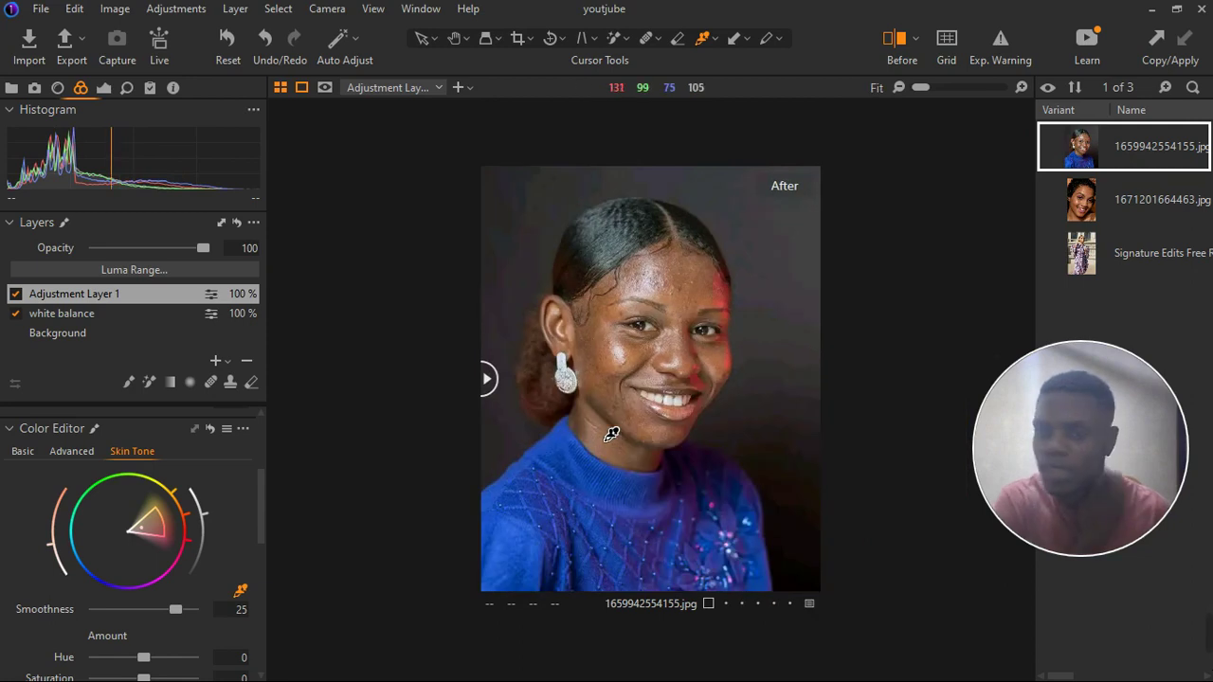
scroll(172, 542, "down", 3)
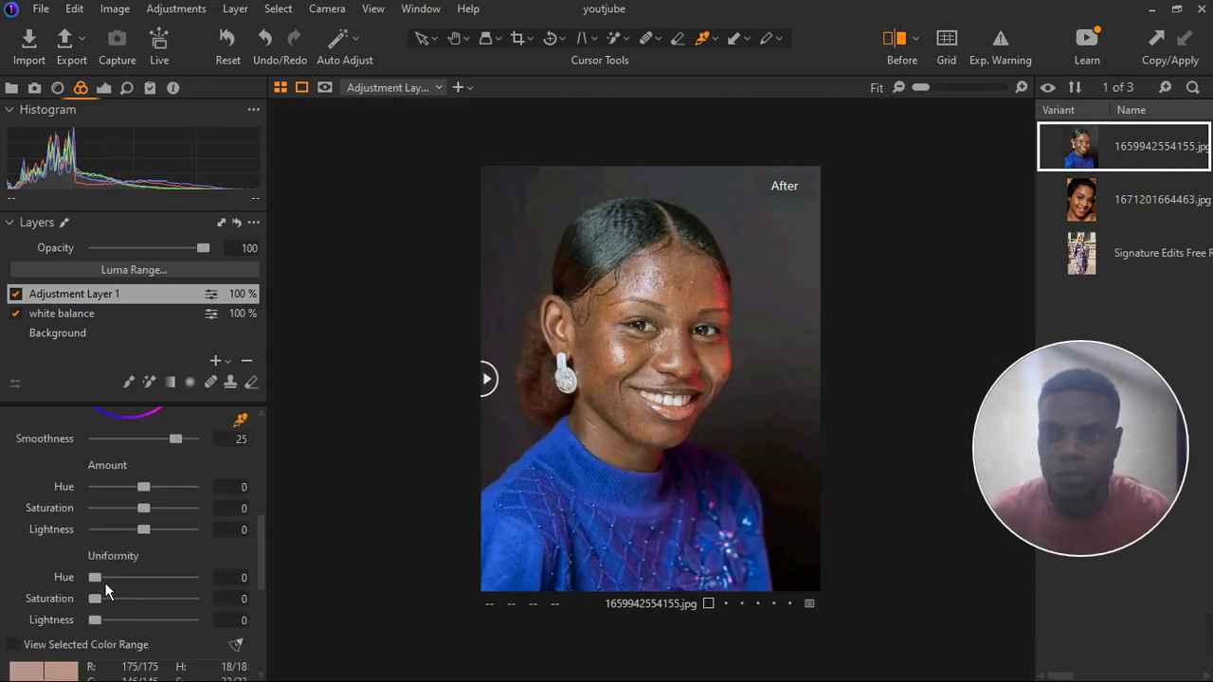
left_click_drag(97, 577, 346, 614)
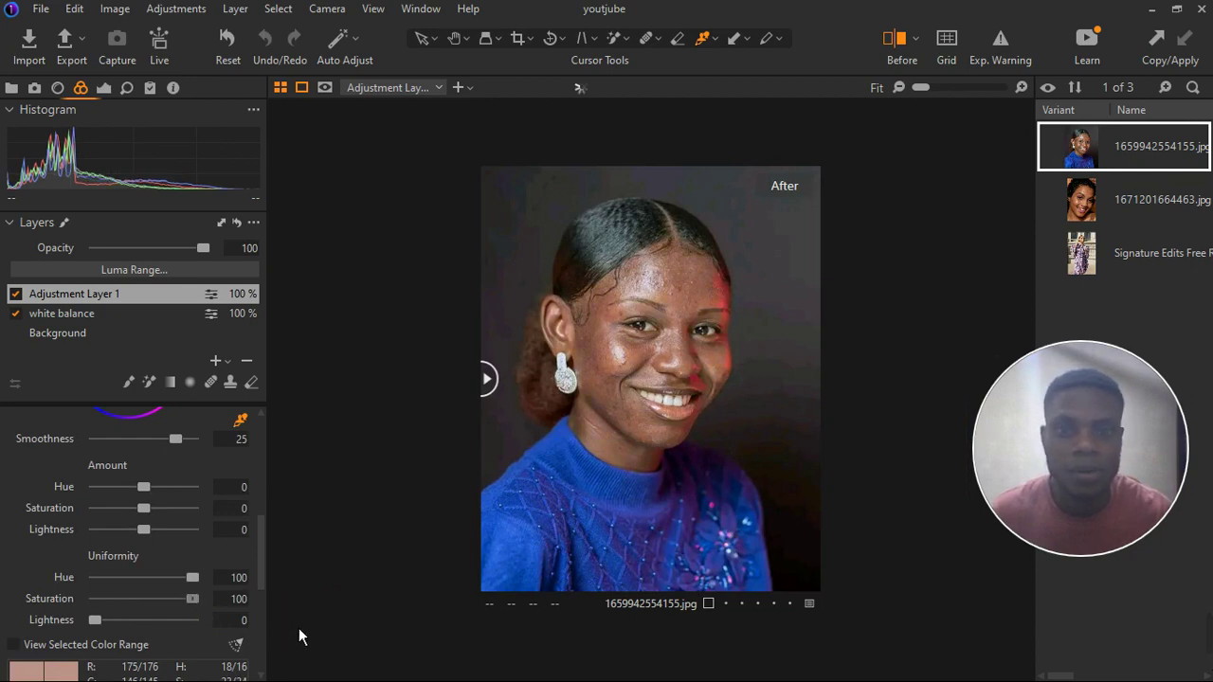
left_click_drag(193, 599, 175, 620)
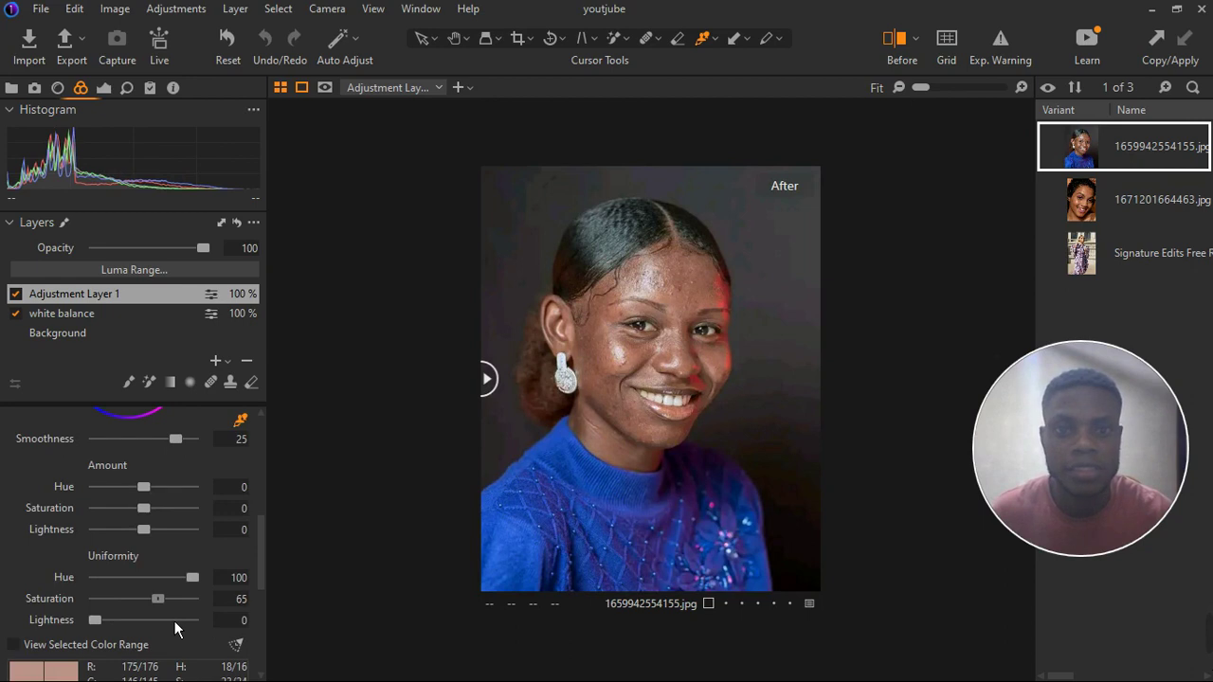
Review the evened-out skin on the face and reset the Skin Tone uniformity for saturation and hue to 0.
scroll(677, 329, "up", 1)
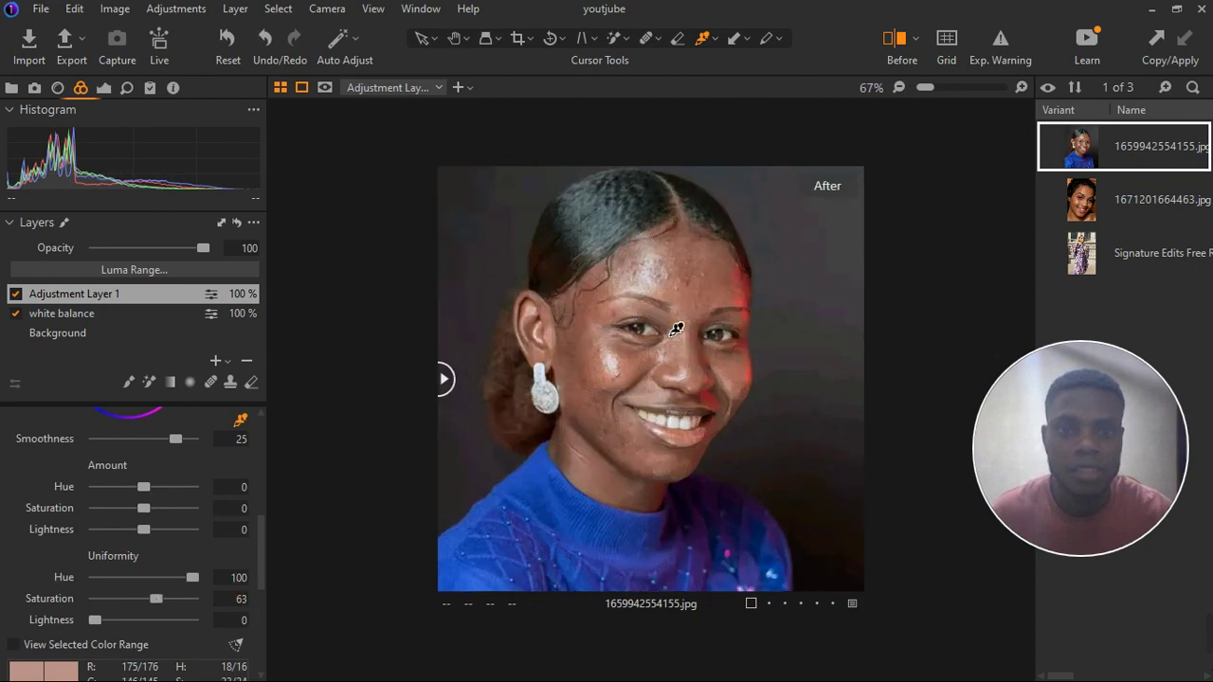
scroll(699, 323, "up", 1)
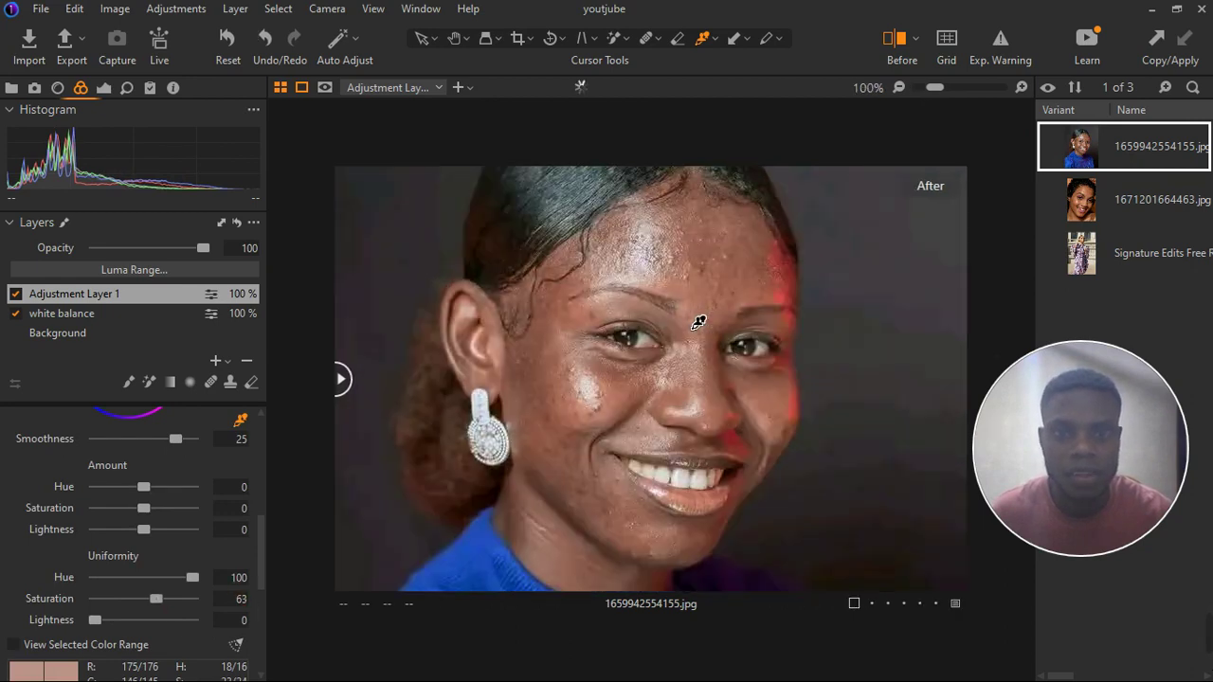
scroll(699, 324, "down", 2)
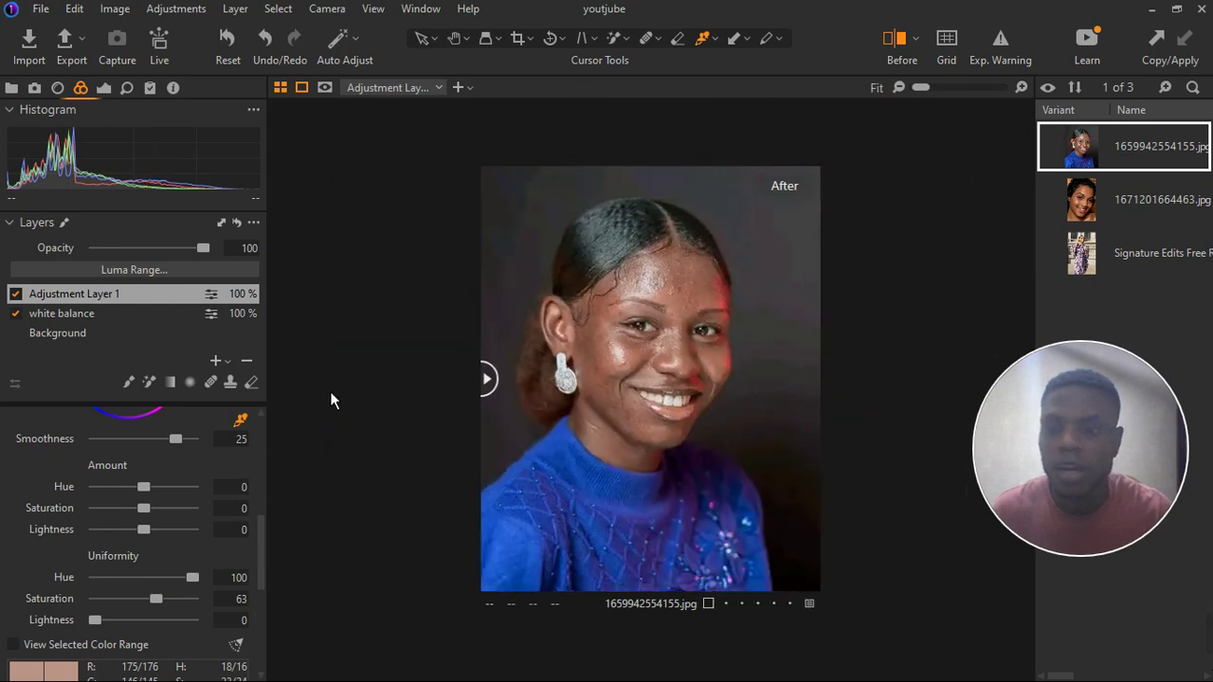
scroll(214, 498, "up", 1)
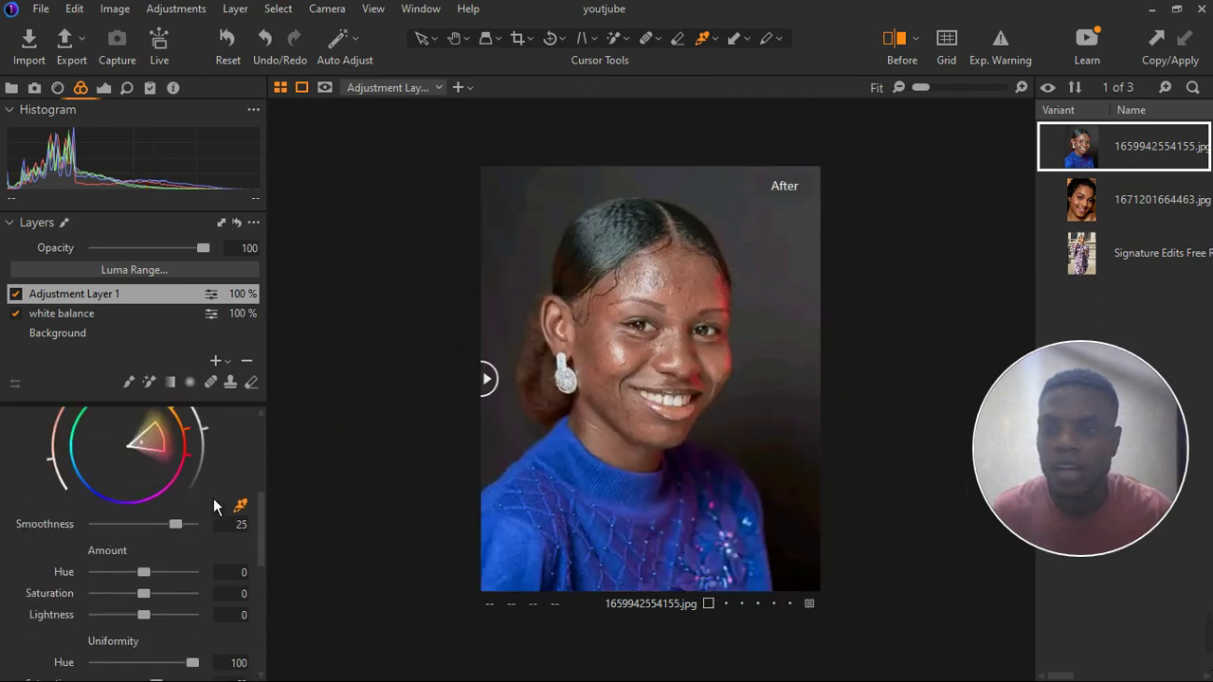
scroll(161, 574, "down", 2)
scroll(158, 577, "down", 1)
double_click(158, 557)
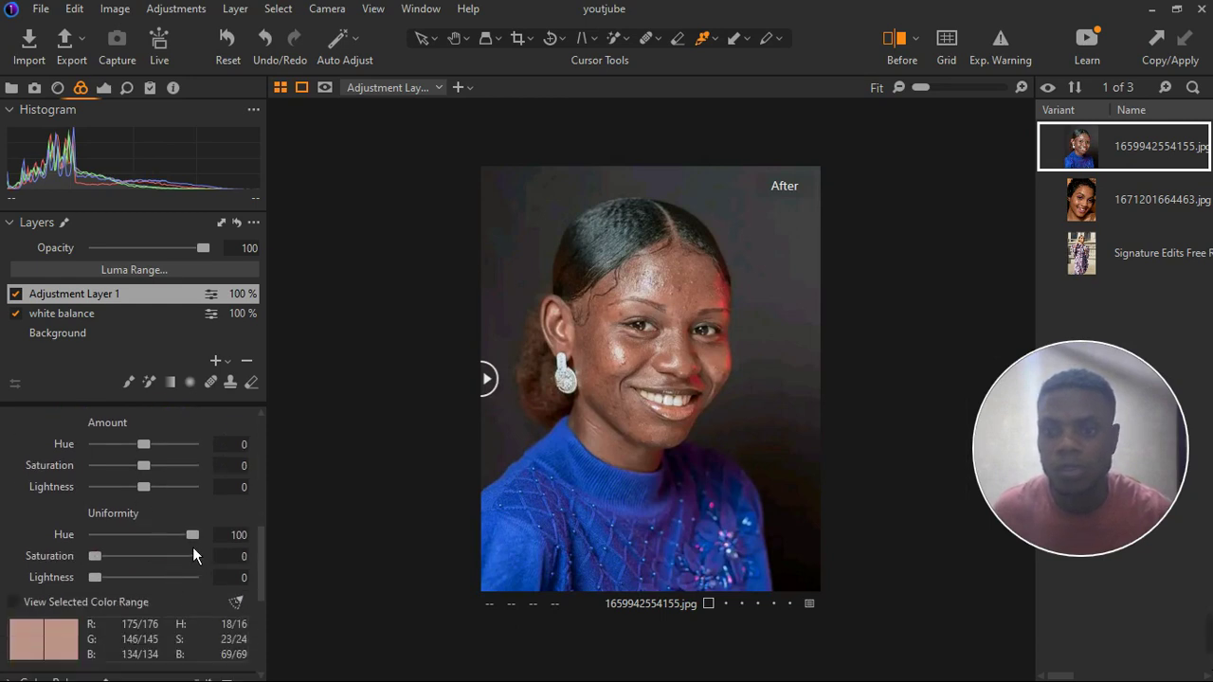
double_click(192, 534)
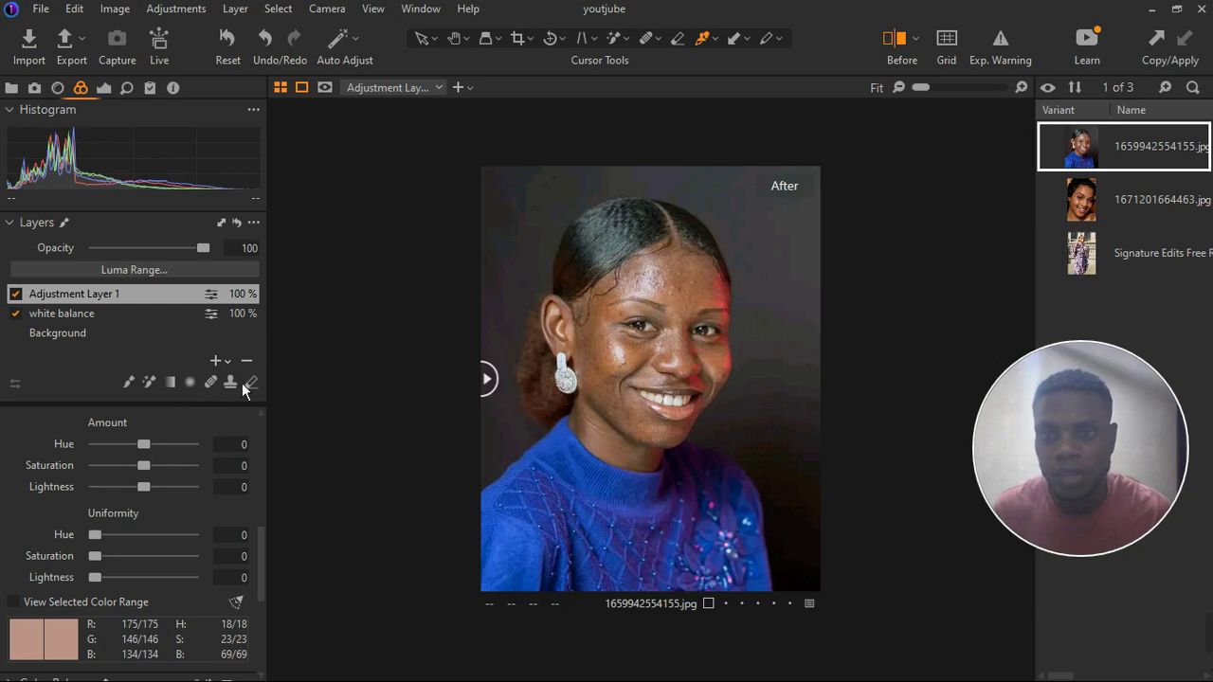
Resample the skin tone from the warm brown area of the cheek just below the bright highlight.
scroll(228, 423, "up", 3)
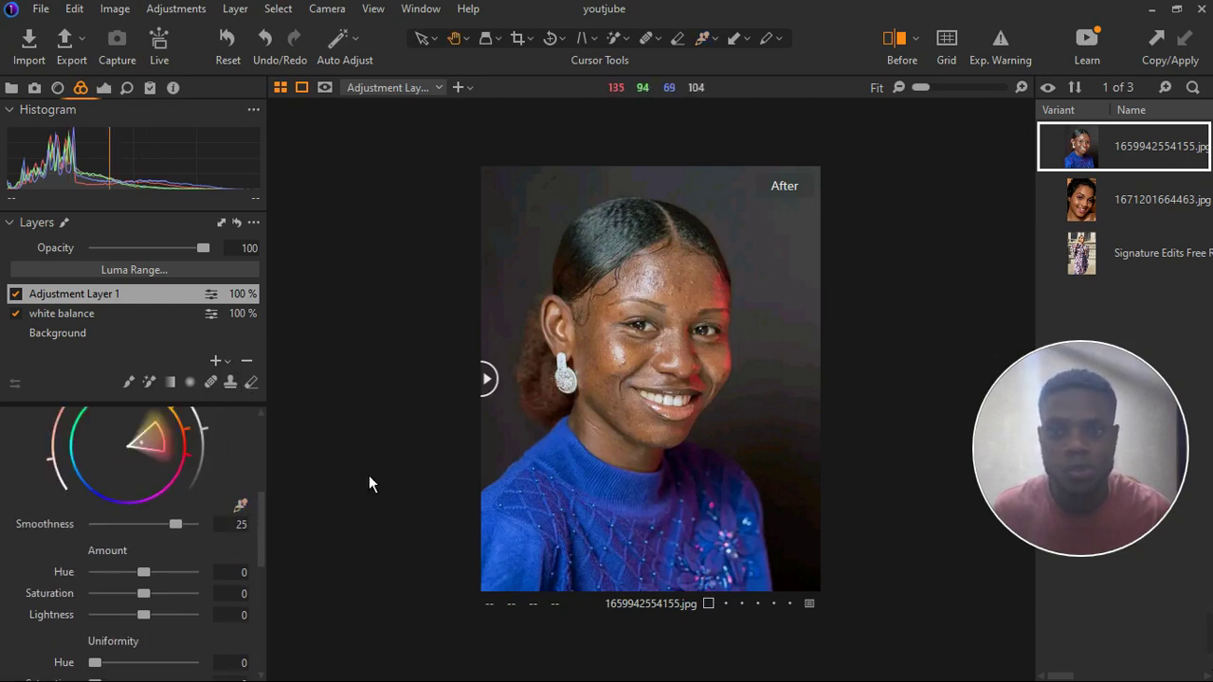
scroll(635, 380, "up", 3)
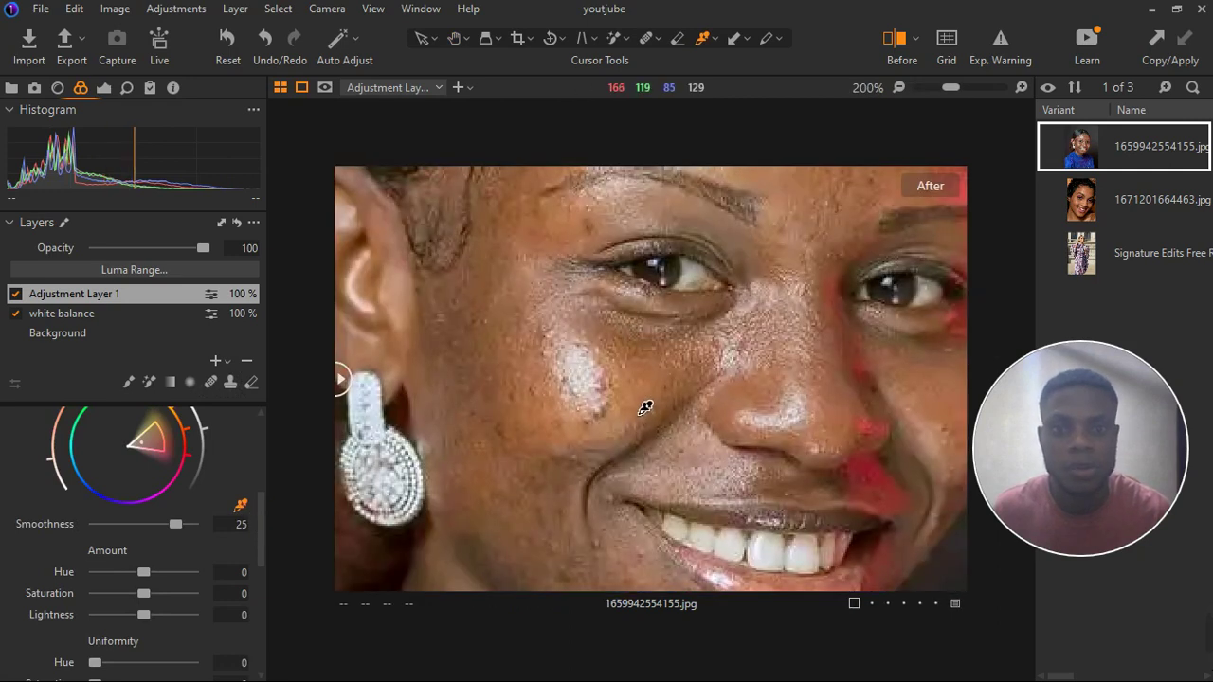
scroll(636, 401, "down", 2)
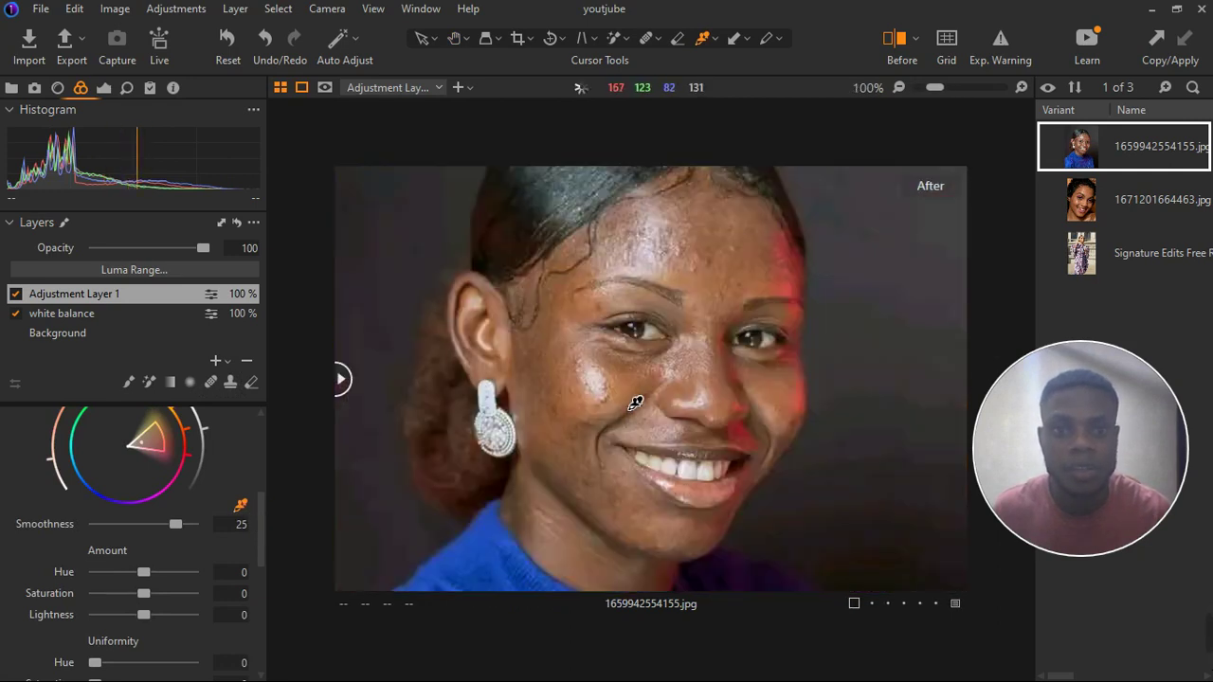
scroll(597, 284, "up", 2)
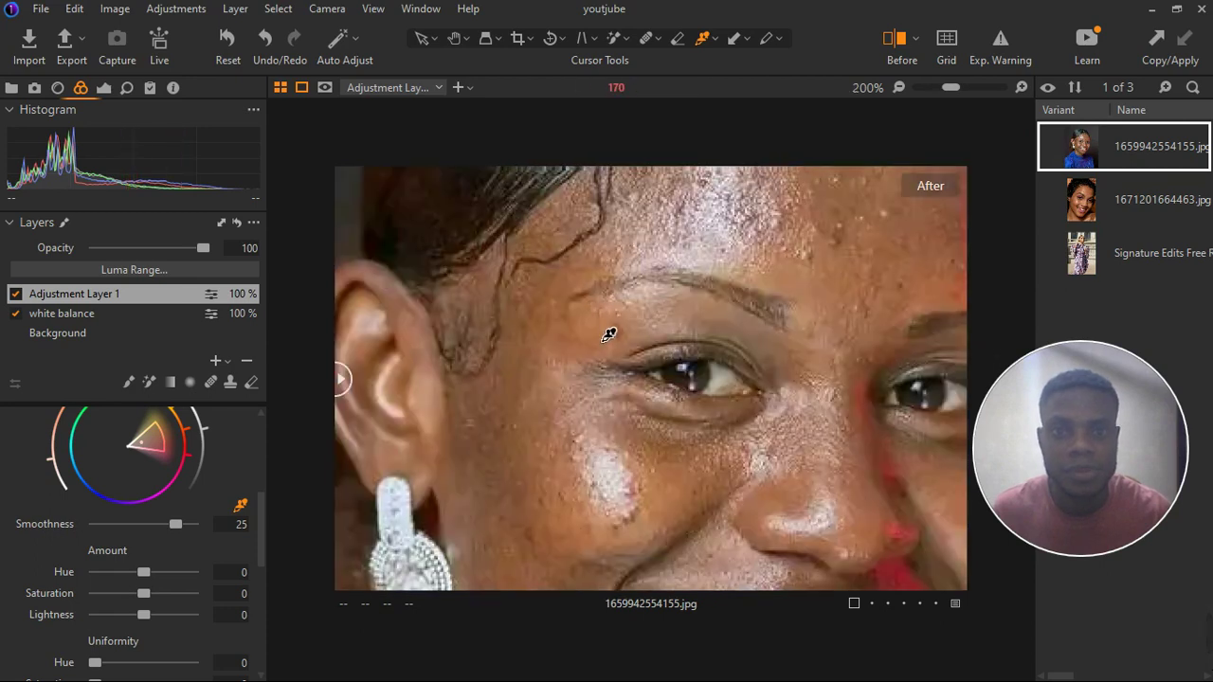
left_click(612, 553)
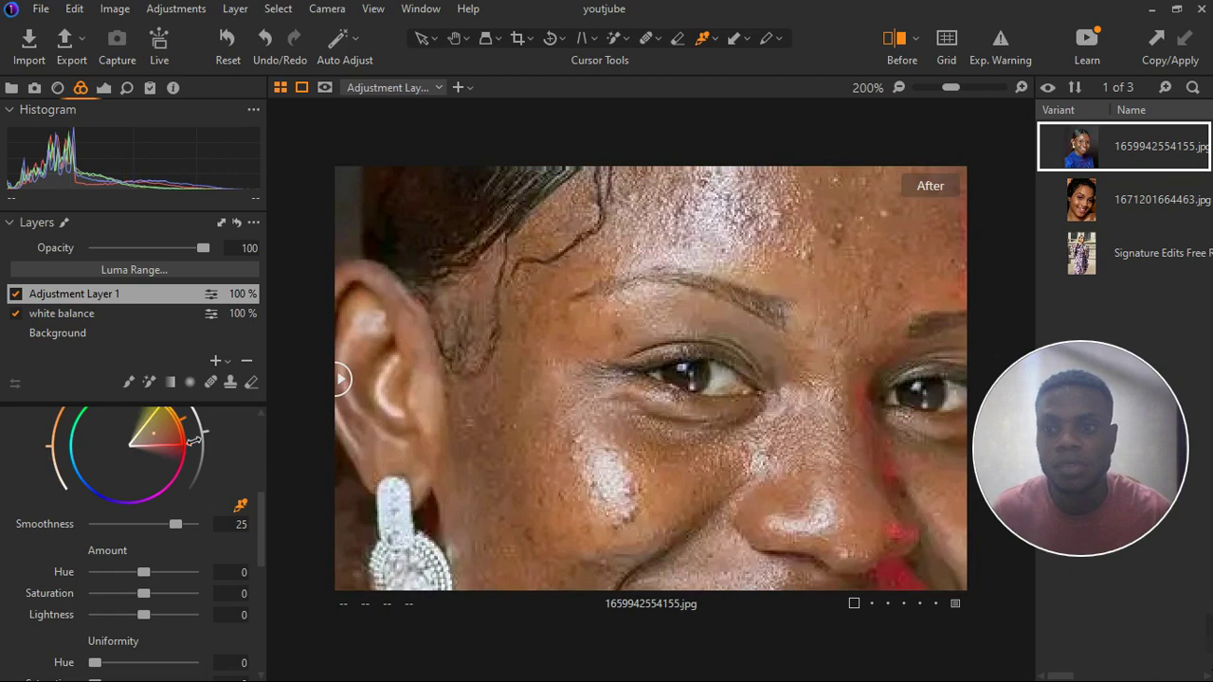
scroll(204, 448, "up", 1)
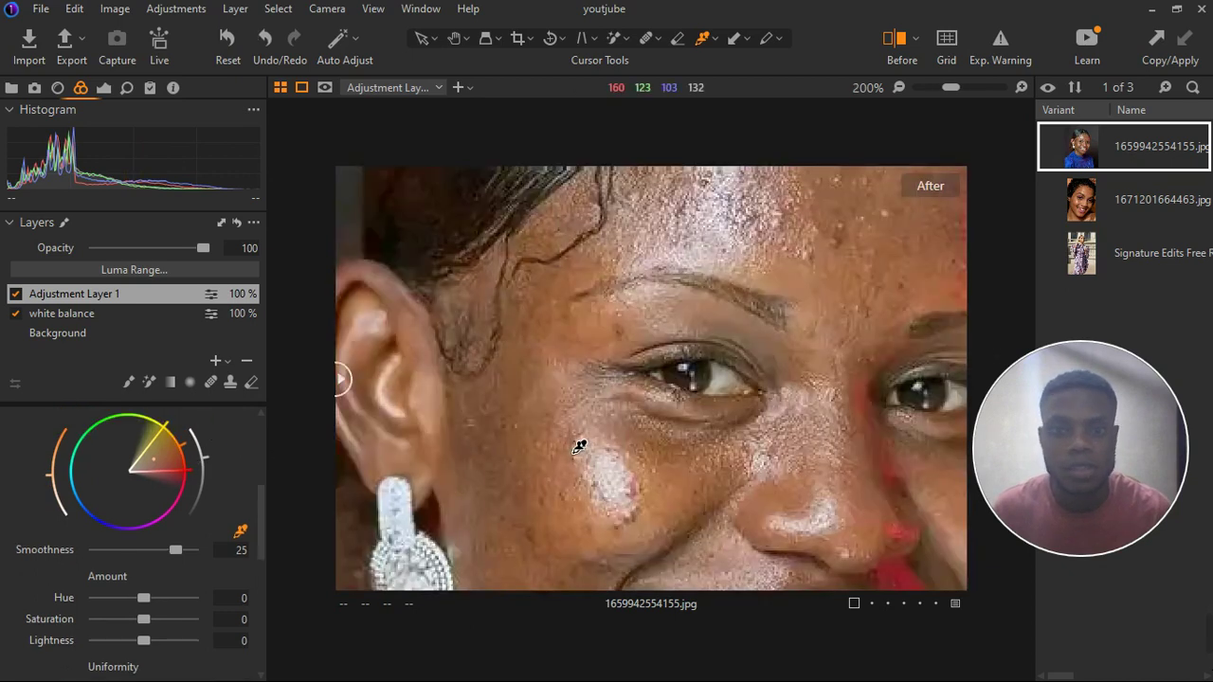
Set the Skin Tone uniformity to 85 for hue and 100 for saturation.
scroll(576, 442, "down", 3)
scroll(159, 559, "down", 6)
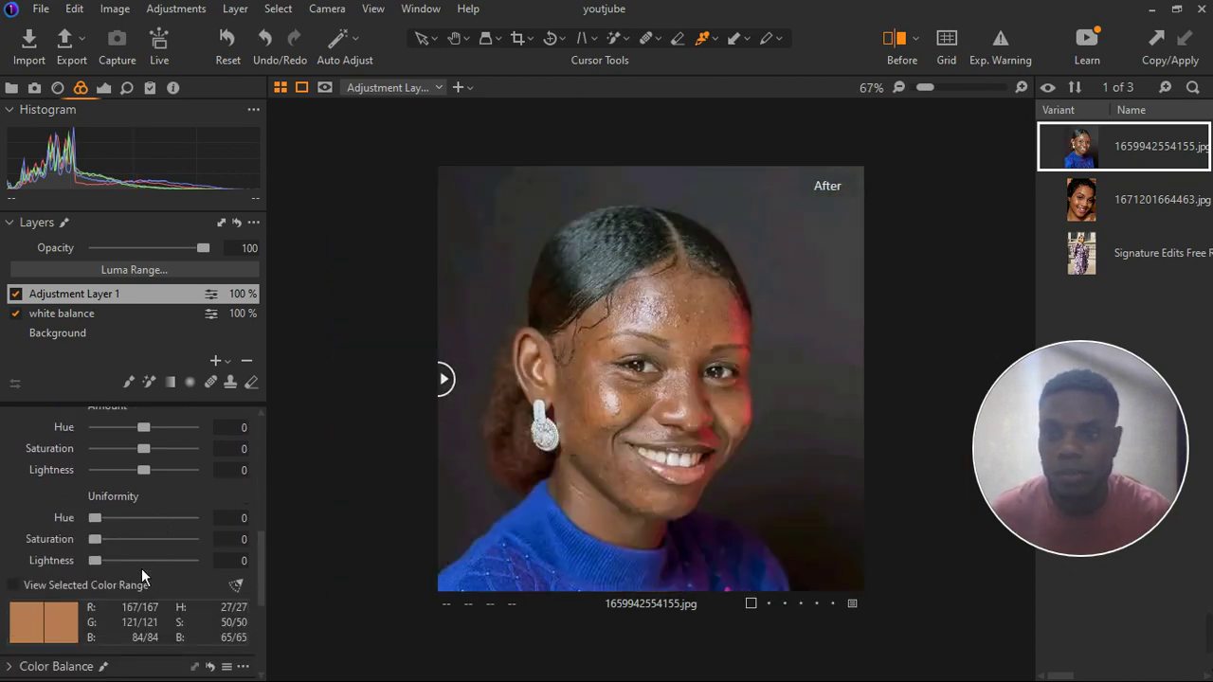
left_click_drag(108, 525, 190, 536)
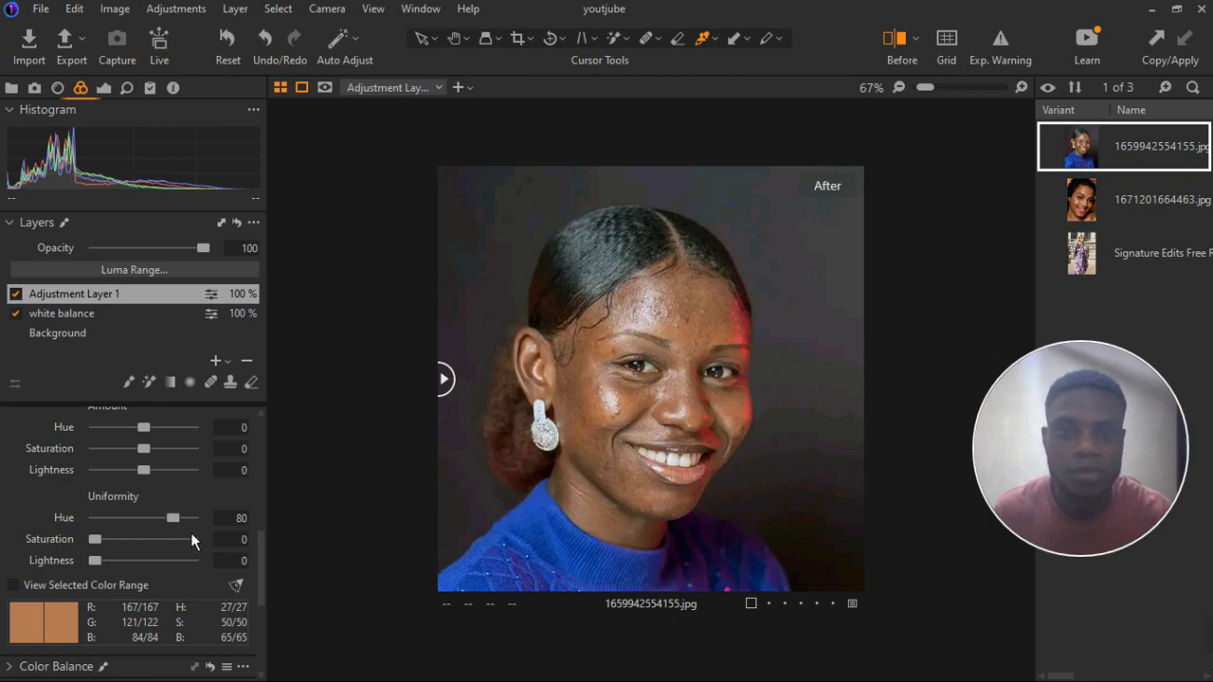
left_click_drag(187, 527, 190, 527)
left_click_drag(107, 549, 322, 586)
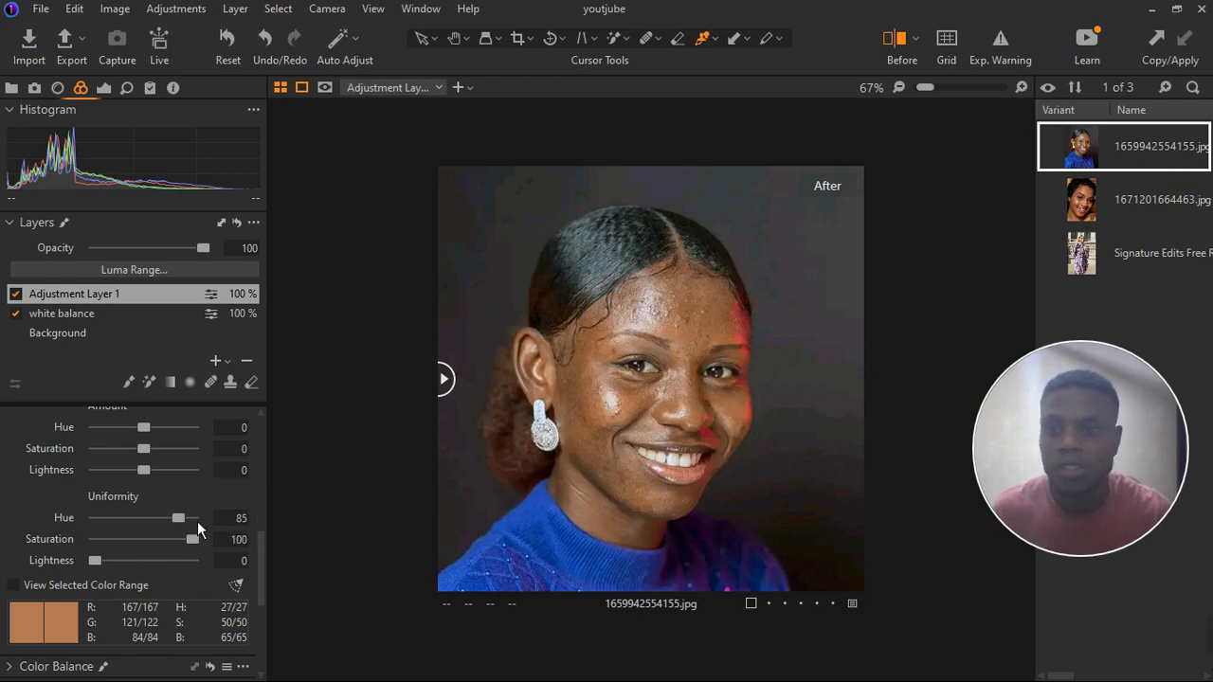
Raise the Skin Tone uniformity to 100 for hue and set its lightness to 44, testing lightness up to 100.
mouse_move(197, 521)
left_mouse_down()
mouse_move(186, 525)
mouse_move(213, 532)
left_mouse_up()
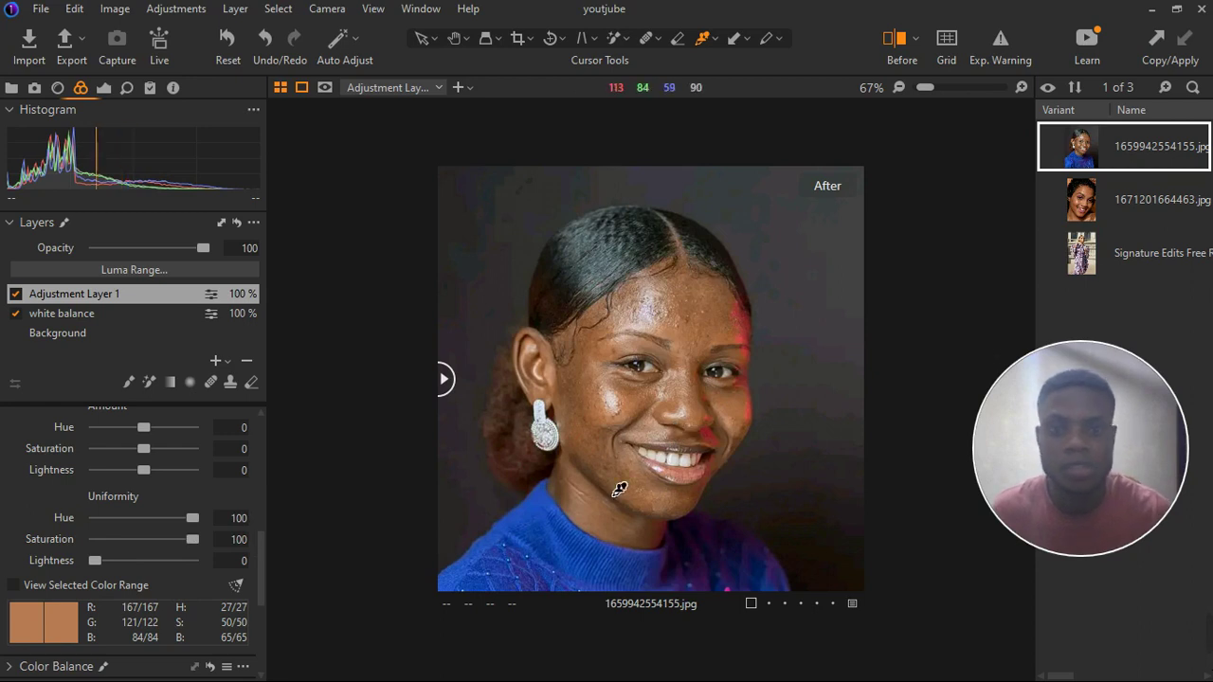
left_click_drag(96, 562, 138, 563)
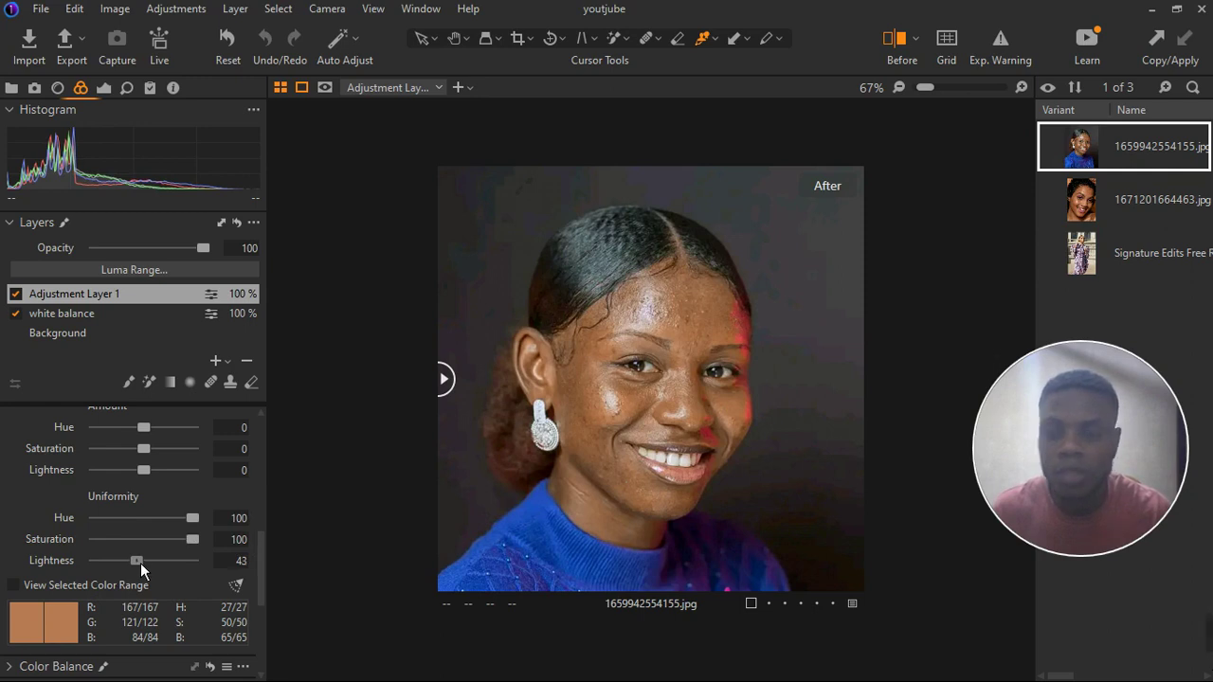
left_click_drag(144, 563, 320, 586)
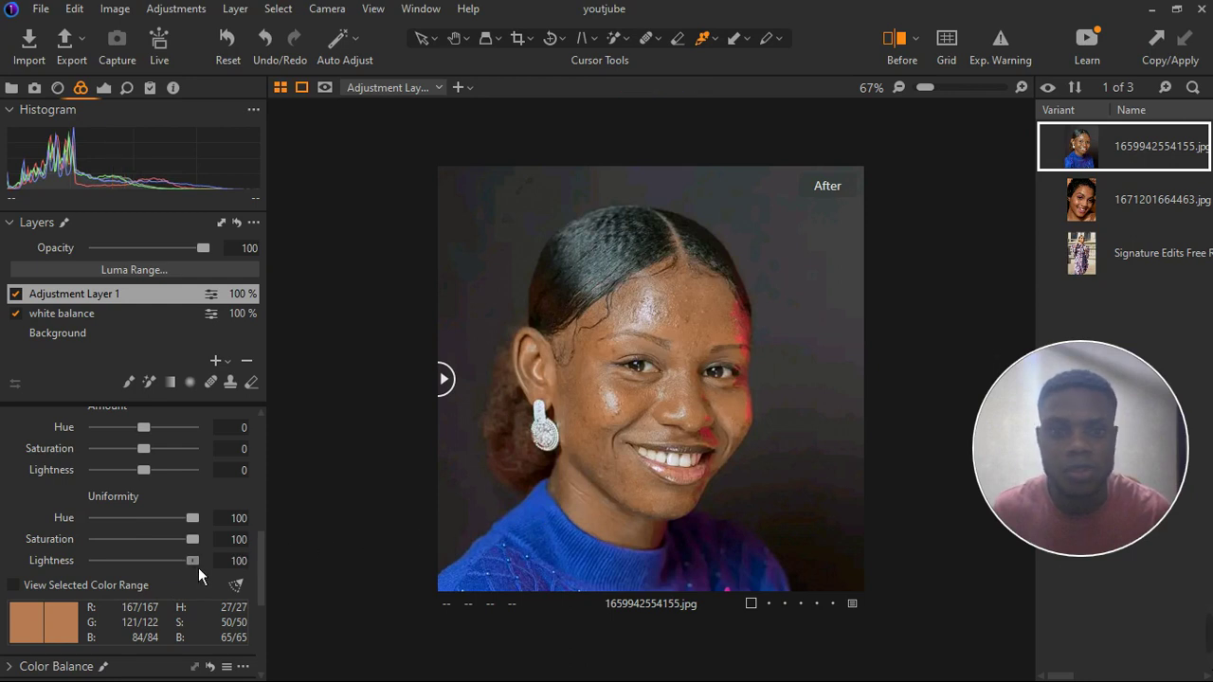
left_click_drag(198, 567, 141, 584)
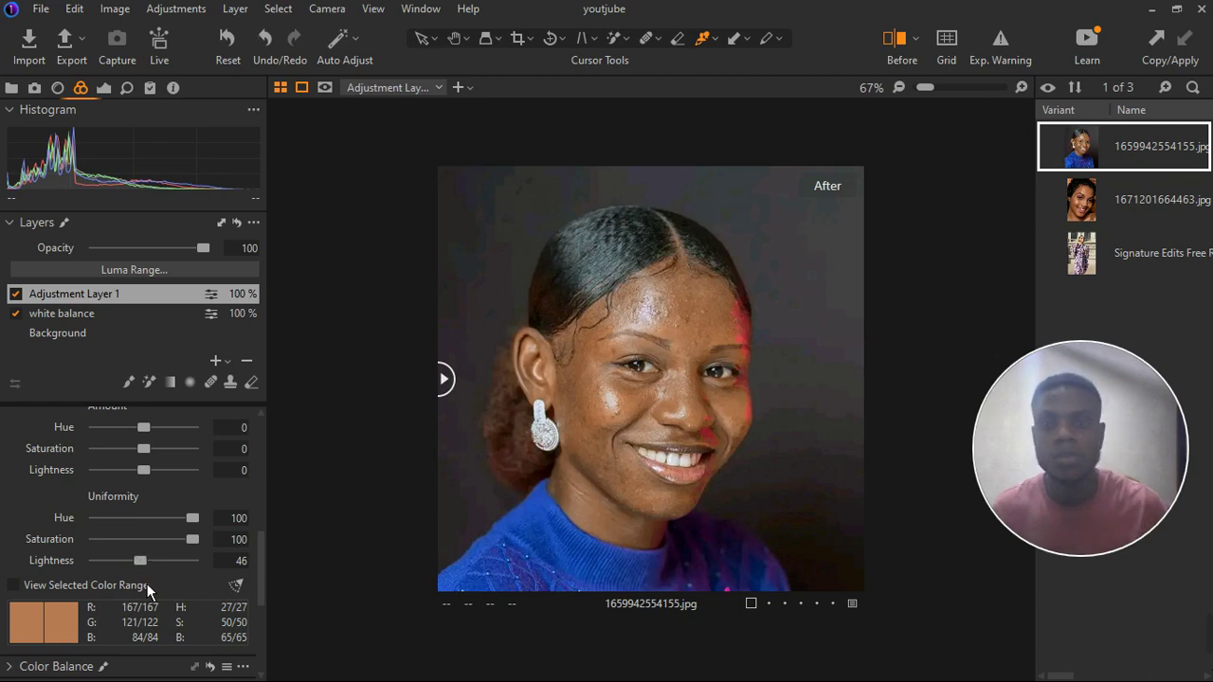
left_click_drag(147, 584, 147, 565)
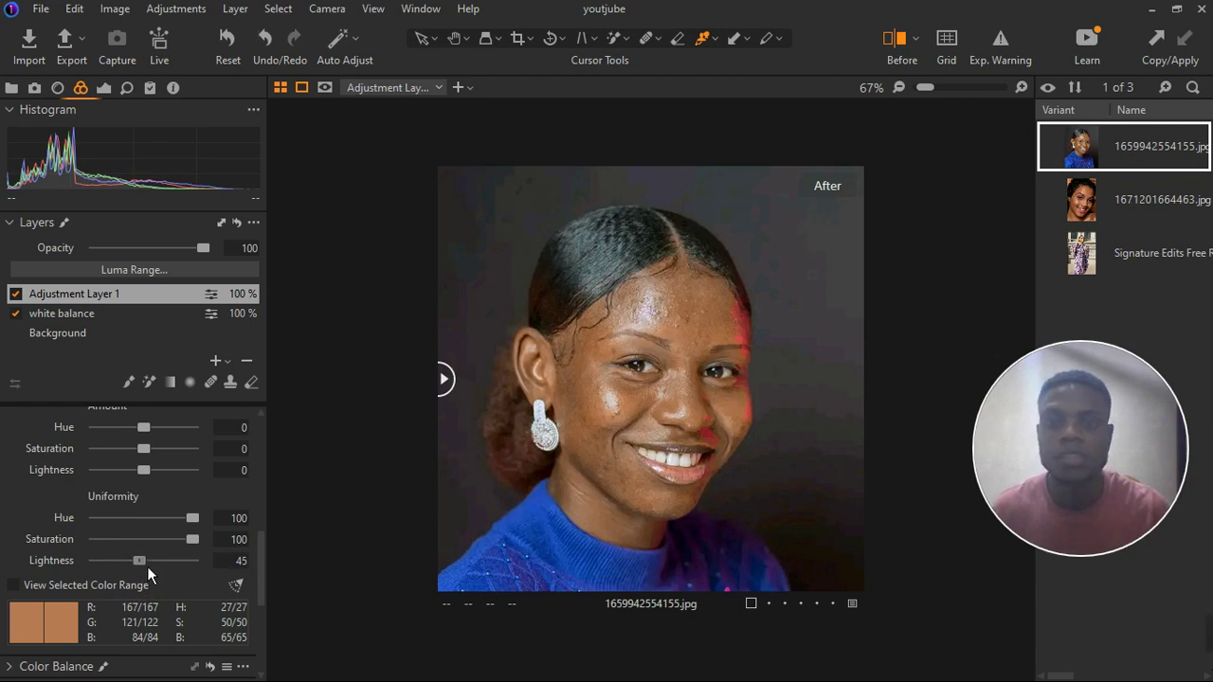
left_click_drag(146, 566, 146, 569)
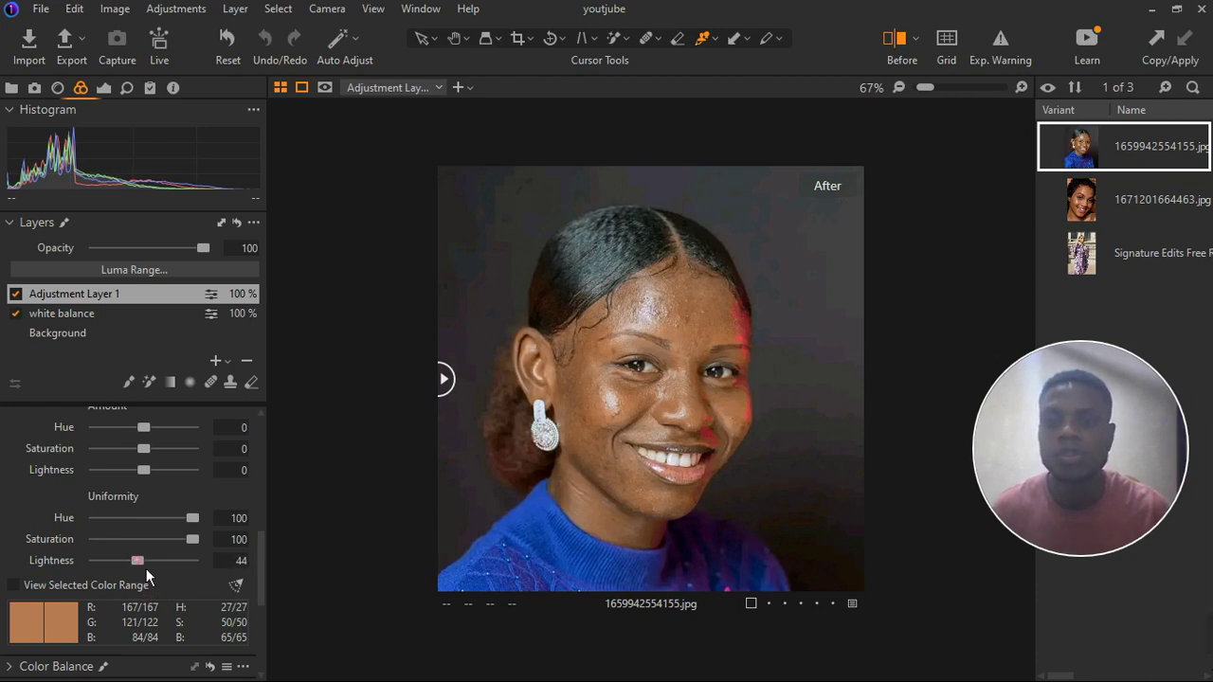
Try a Skin Tone Amount saturation of 7.6, reset it to 0, and compare the whole portrait before and after.
scroll(267, 494, "up", 1)
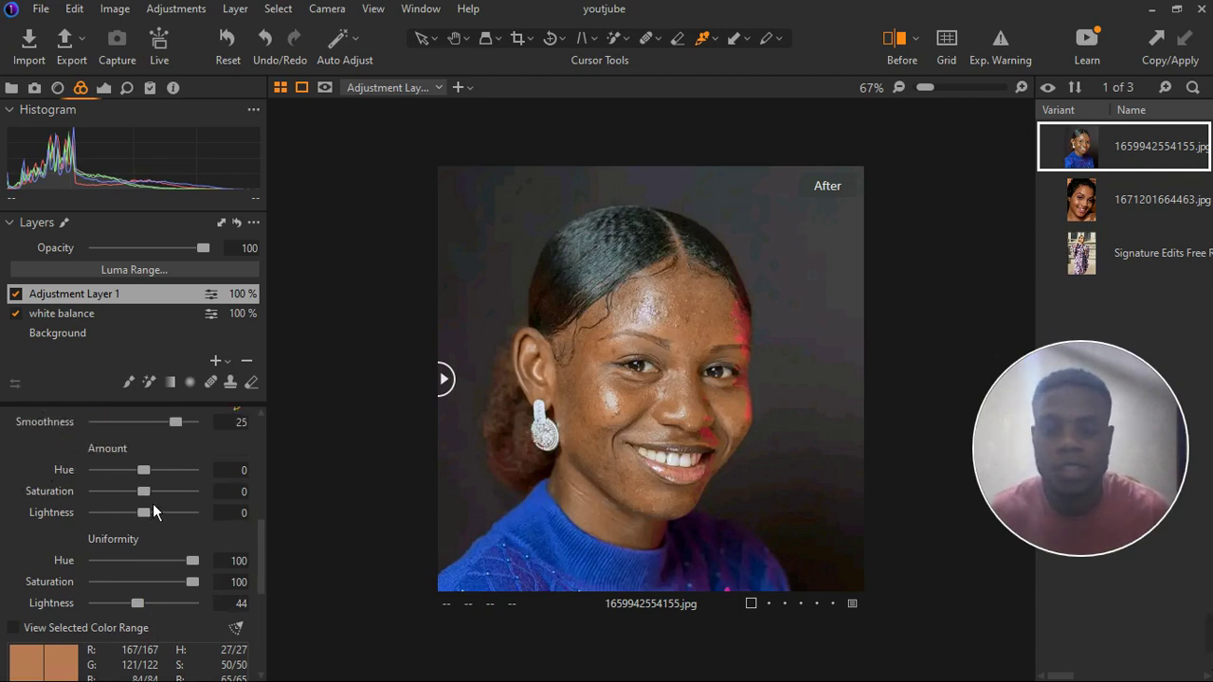
left_click_drag(152, 500, 165, 494)
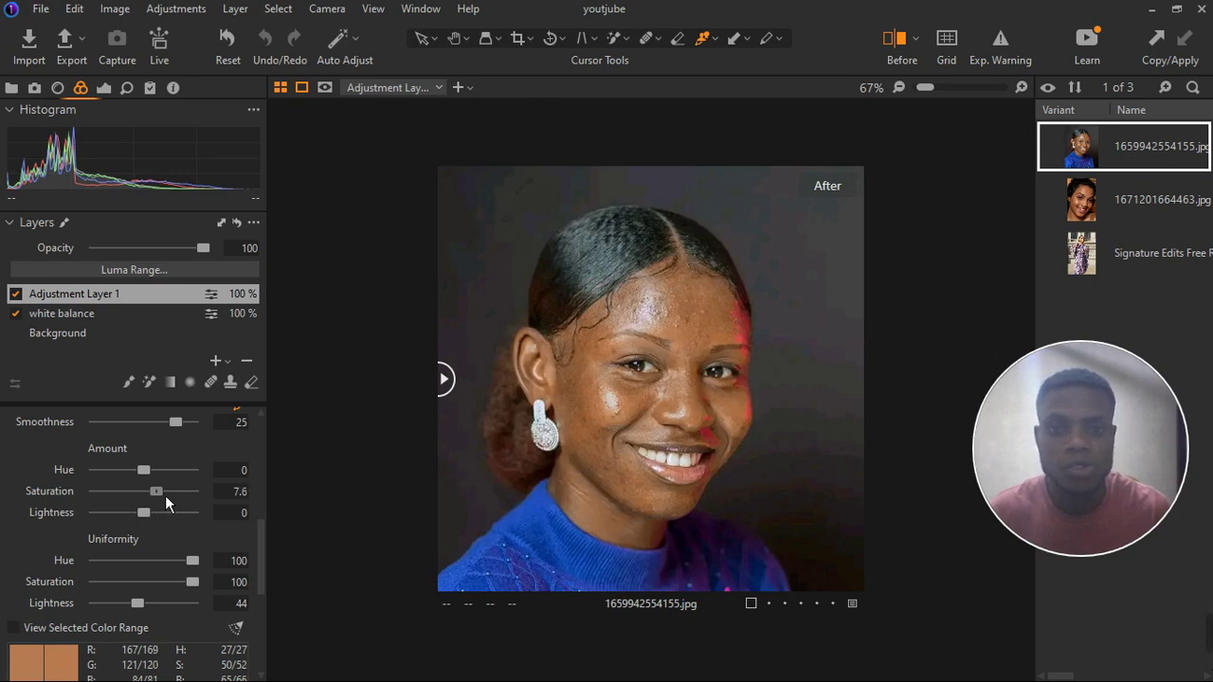
key("ctrl+0")
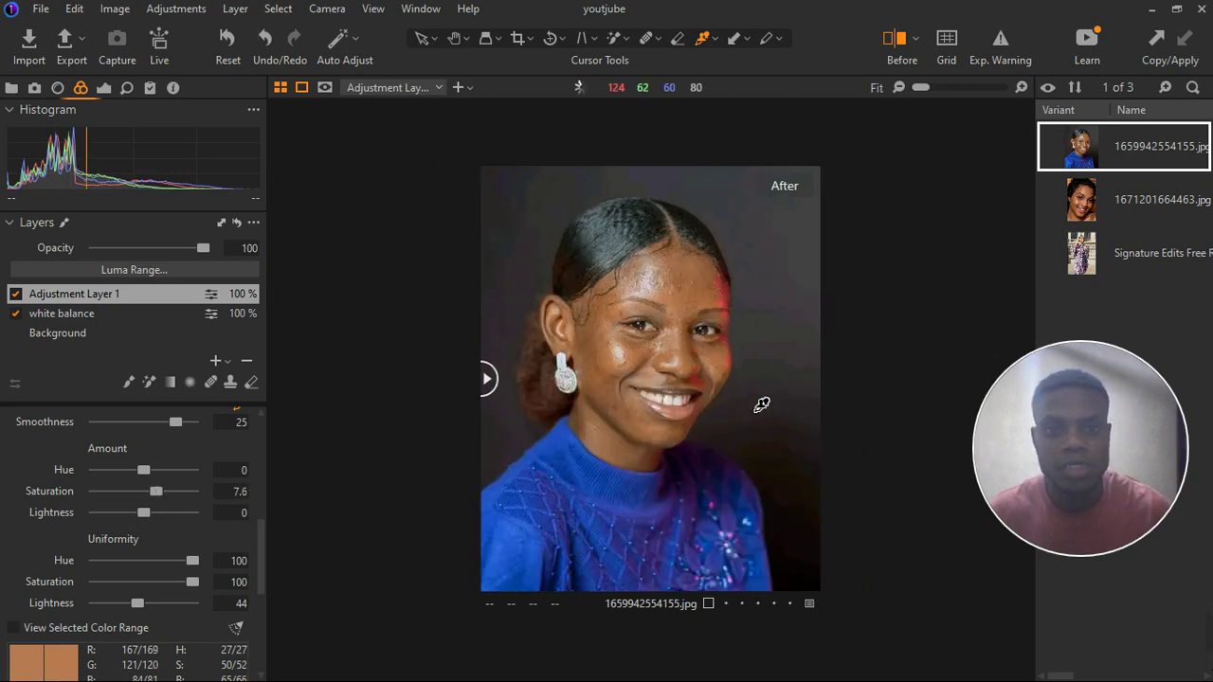
double_click(162, 500)
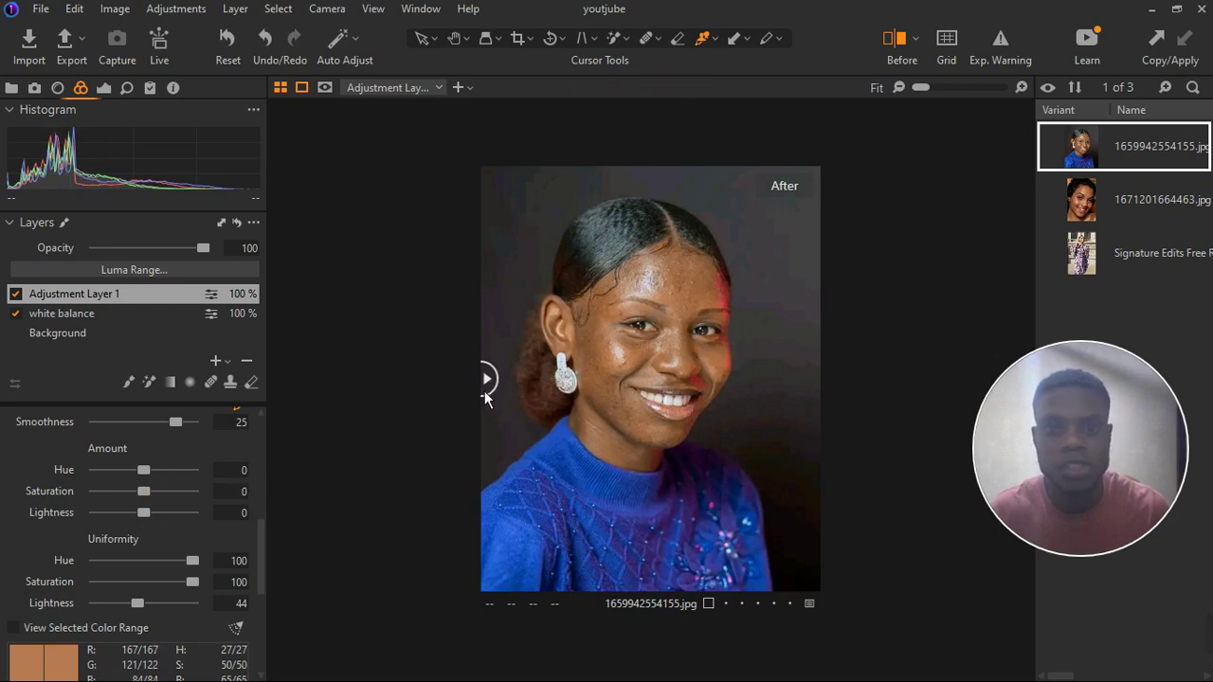
left_click_drag(487, 381, 850, 431)
left_click_drag(814, 380, 487, 436)
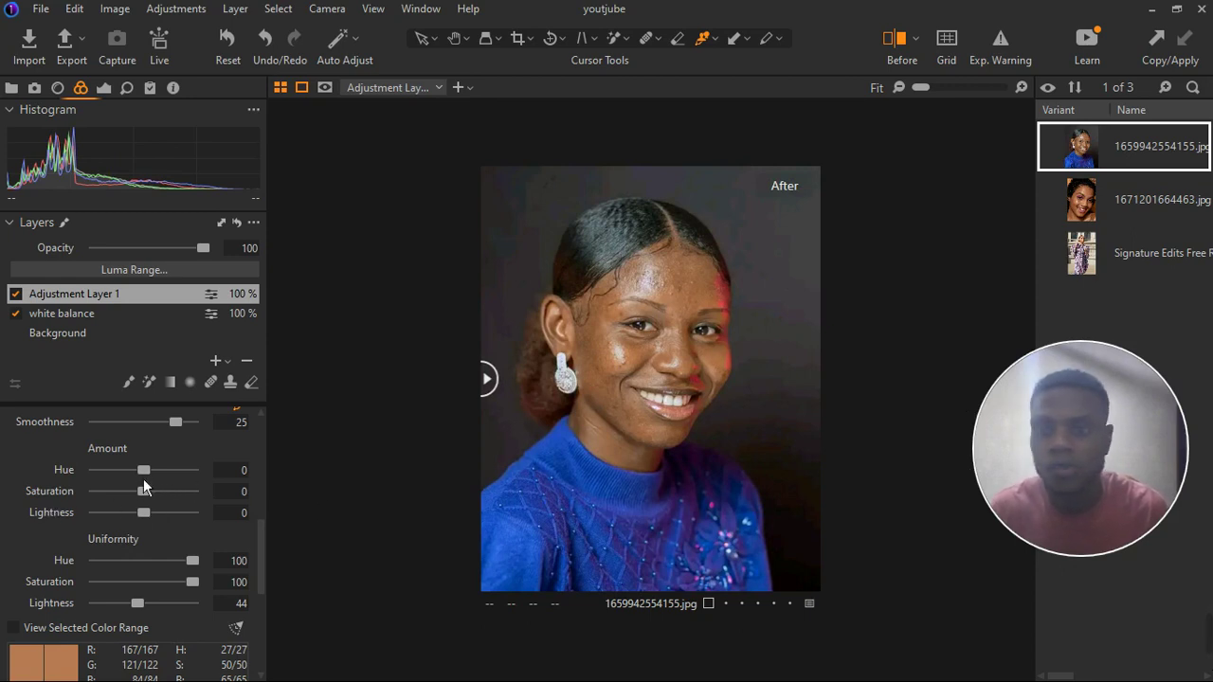
Test the Skin Tone Amount hue at its extremes of -5 and 5, and settle it at -1.3.
left_click_drag(154, 479, 82, 493)
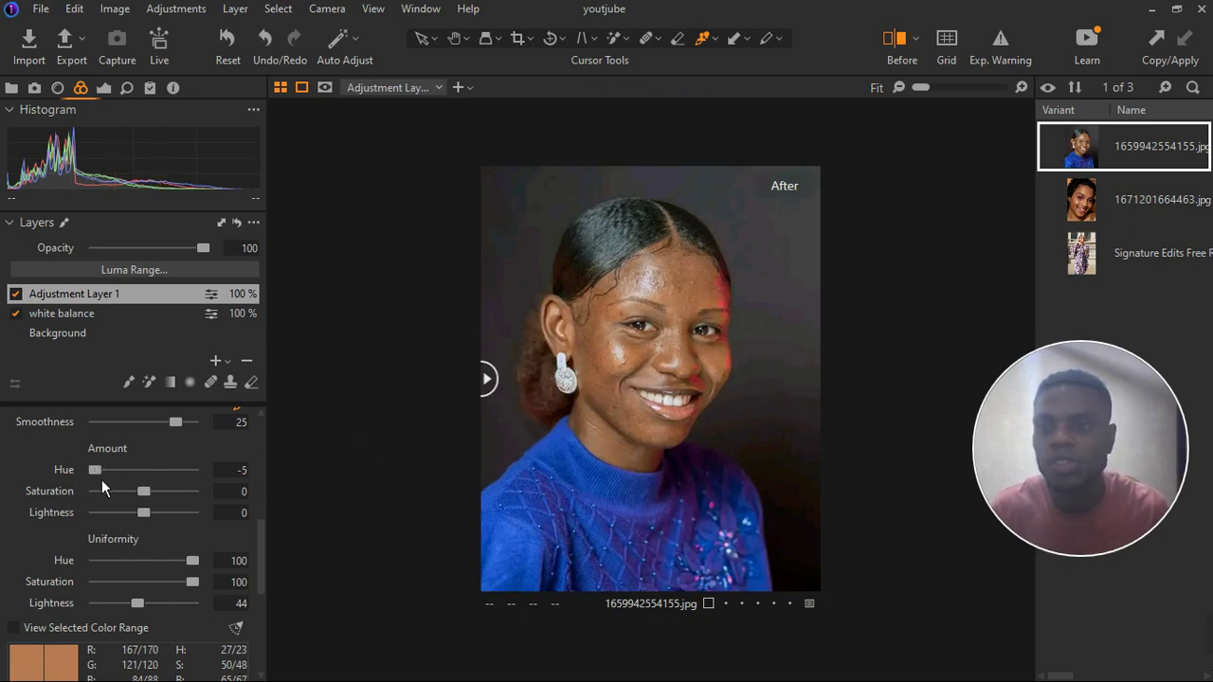
left_click_drag(102, 479, 174, 476)
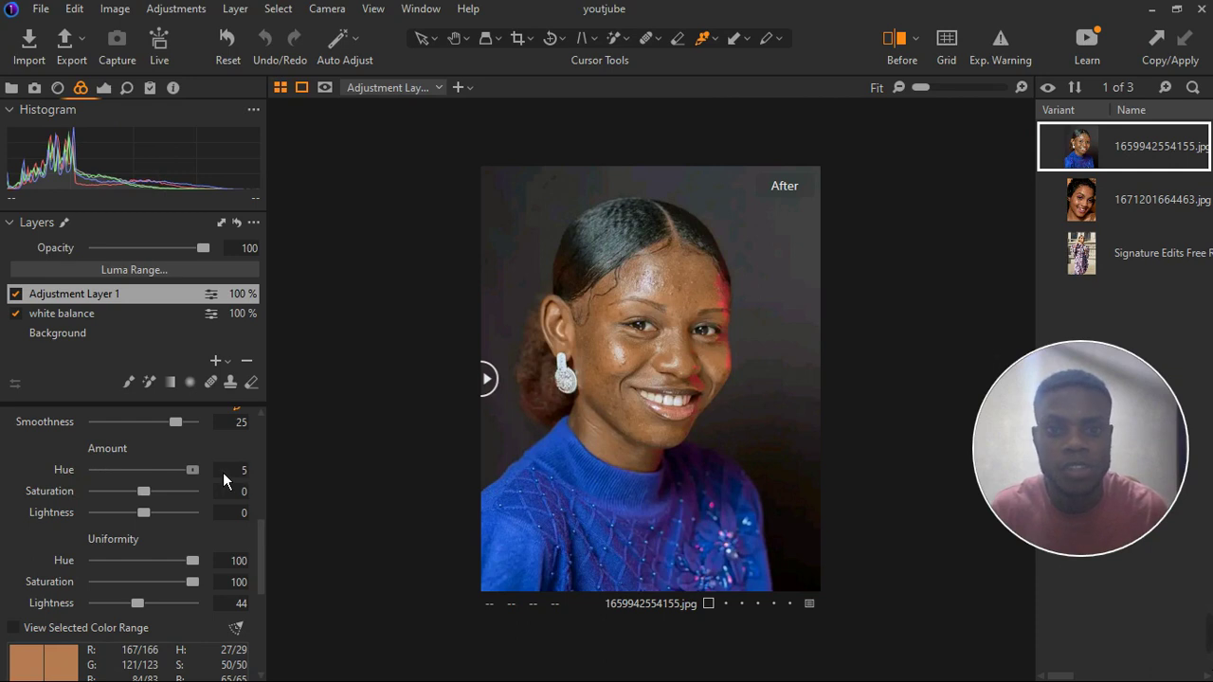
double_click(724, 379)
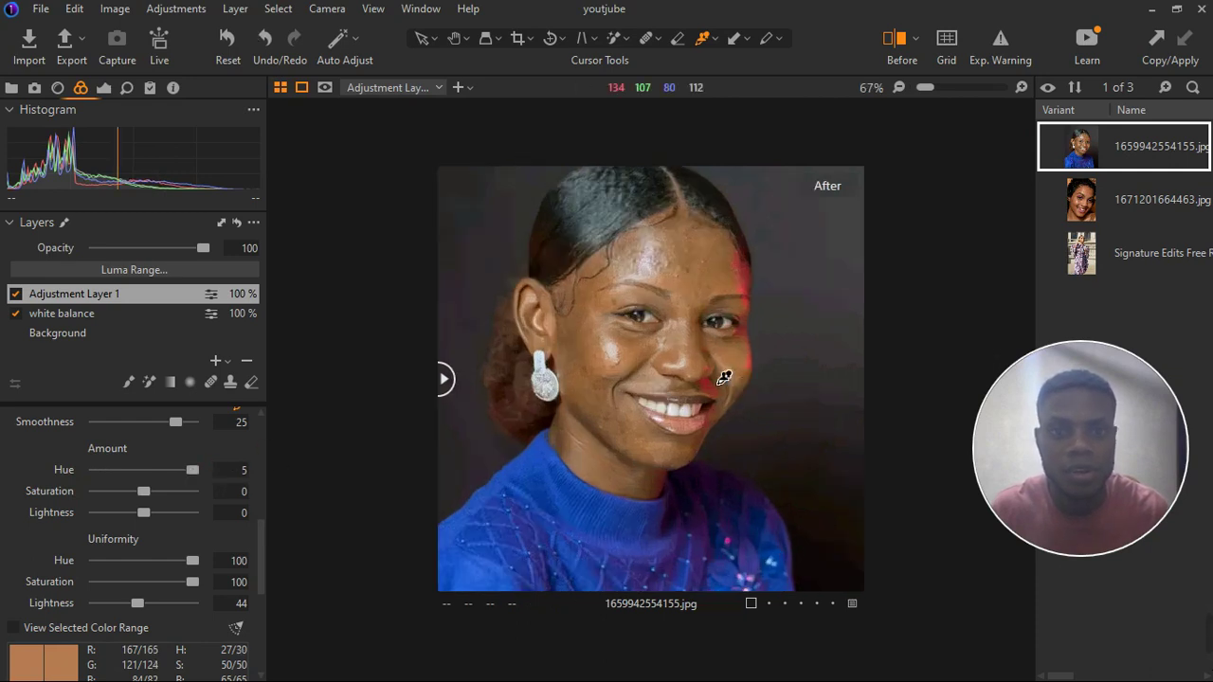
double_click(724, 379)
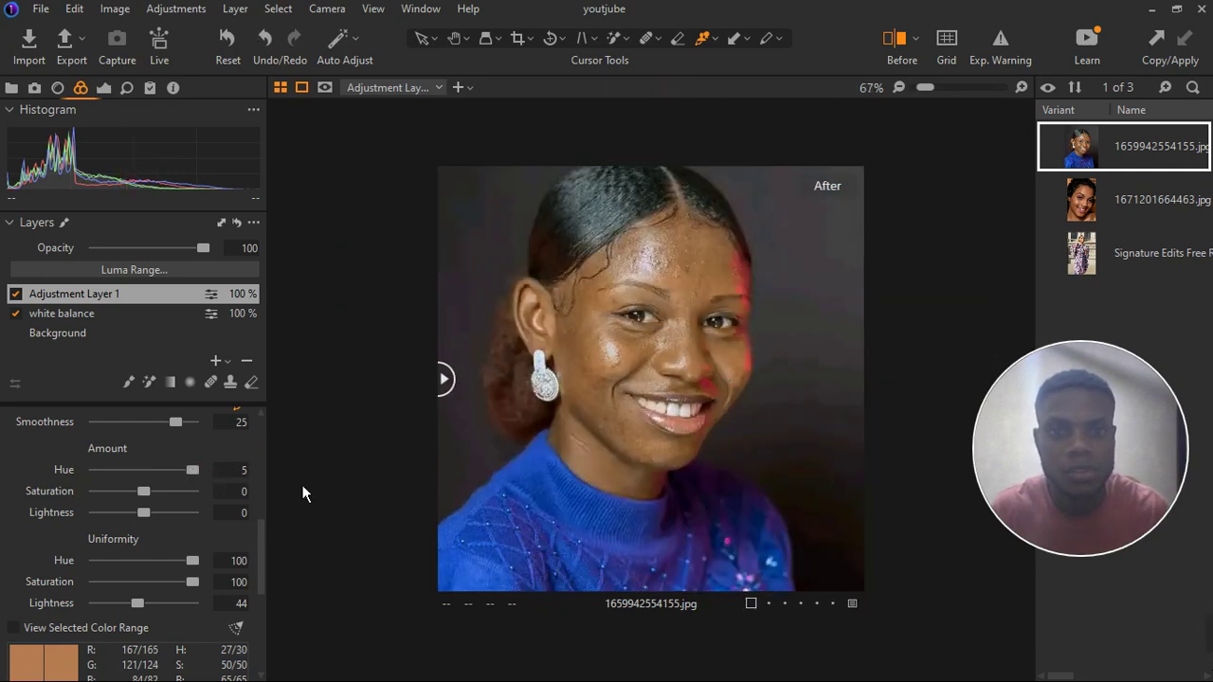
left_click_drag(197, 474, 136, 489)
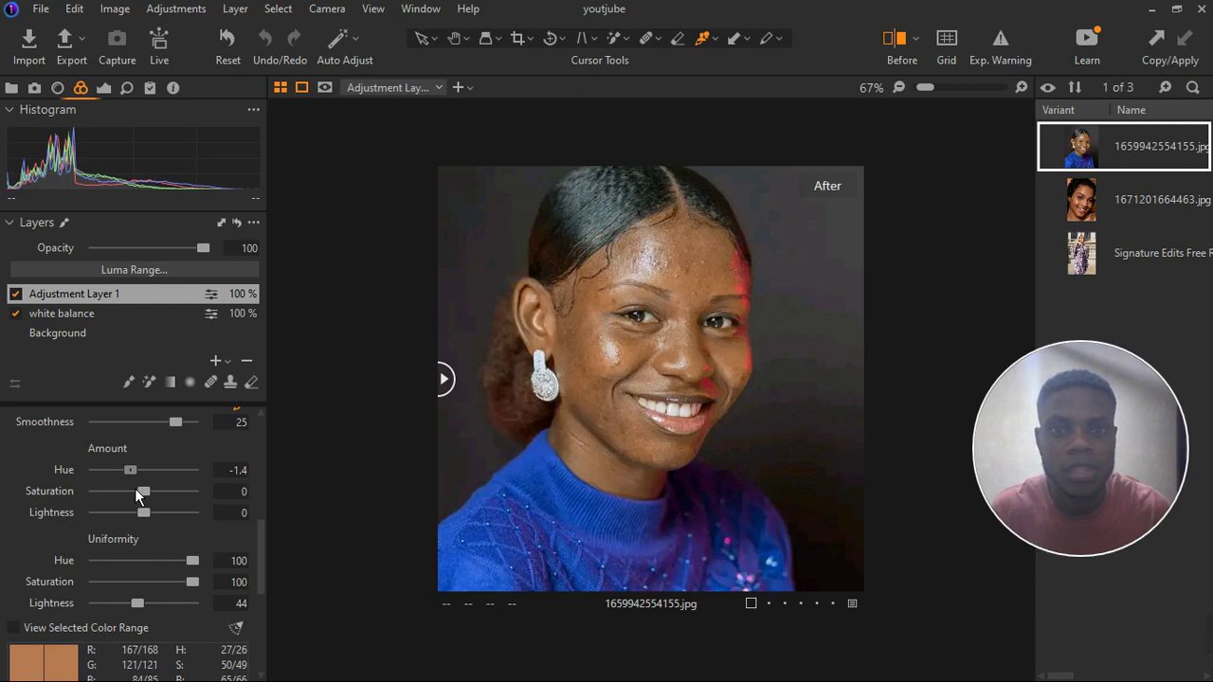
left_click_drag(135, 488, 160, 487)
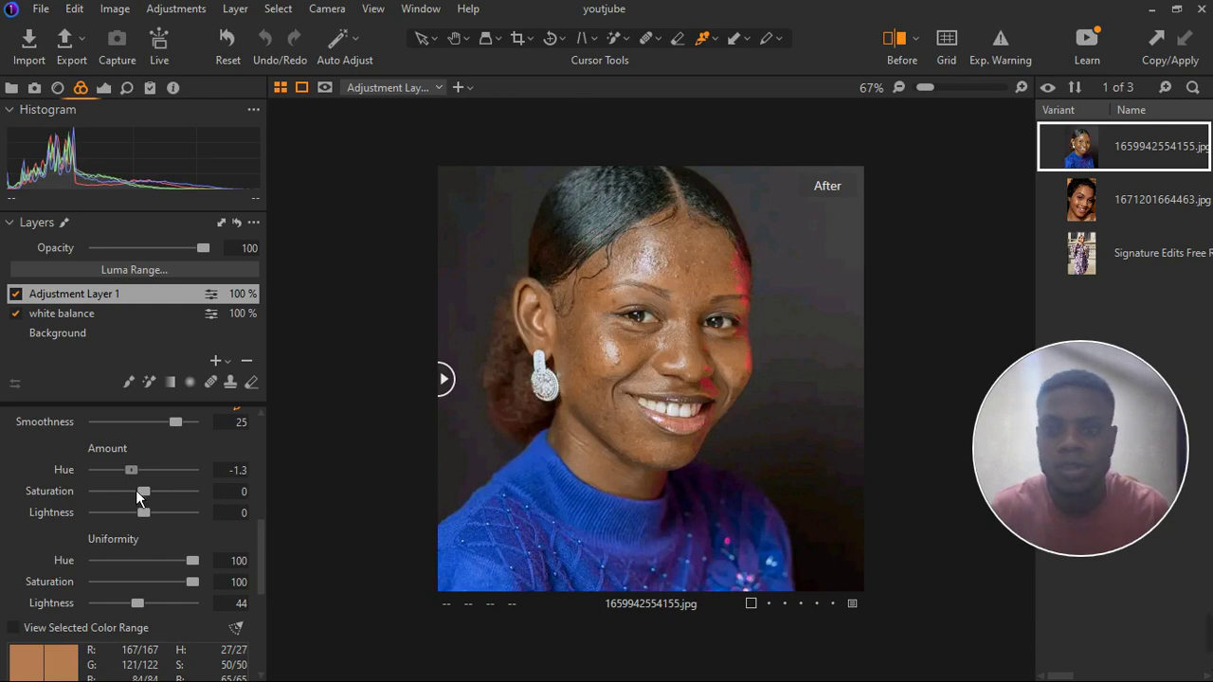
left_click_drag(136, 490, 133, 490)
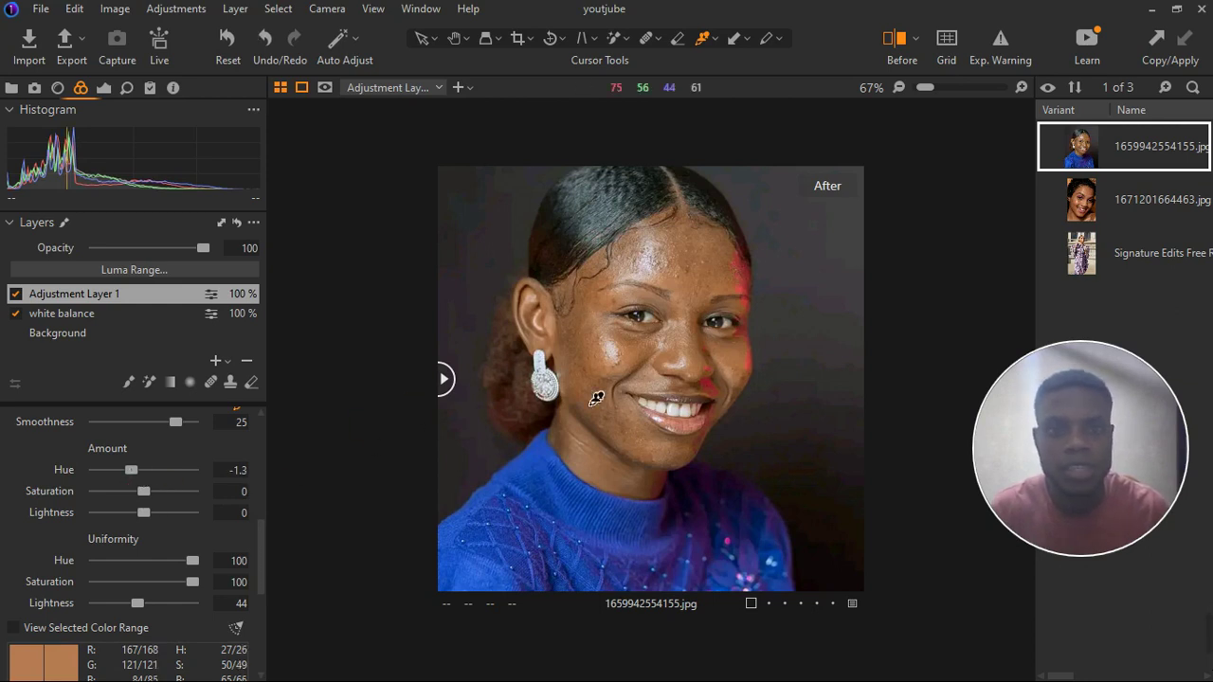
Set the Skin Tone Amount saturation to -5.5 and compare the skin with Adjustment Layer 1 off and on.
key("ctrl+0")
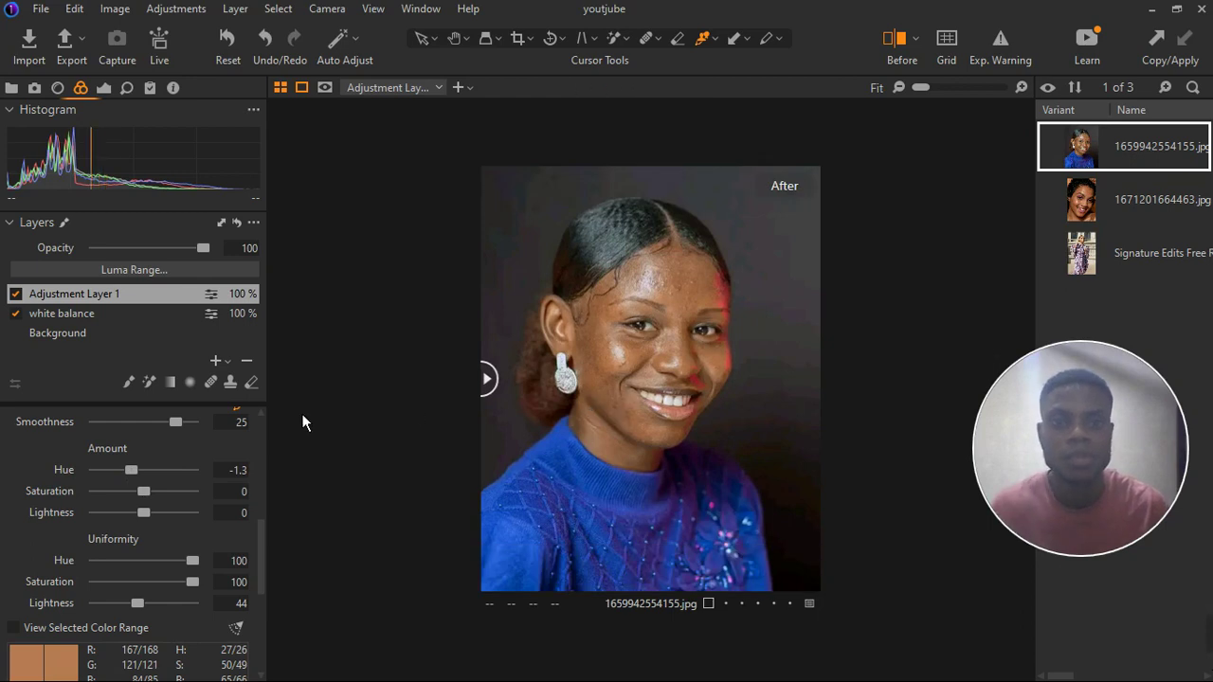
left_click_drag(150, 502, 142, 504)
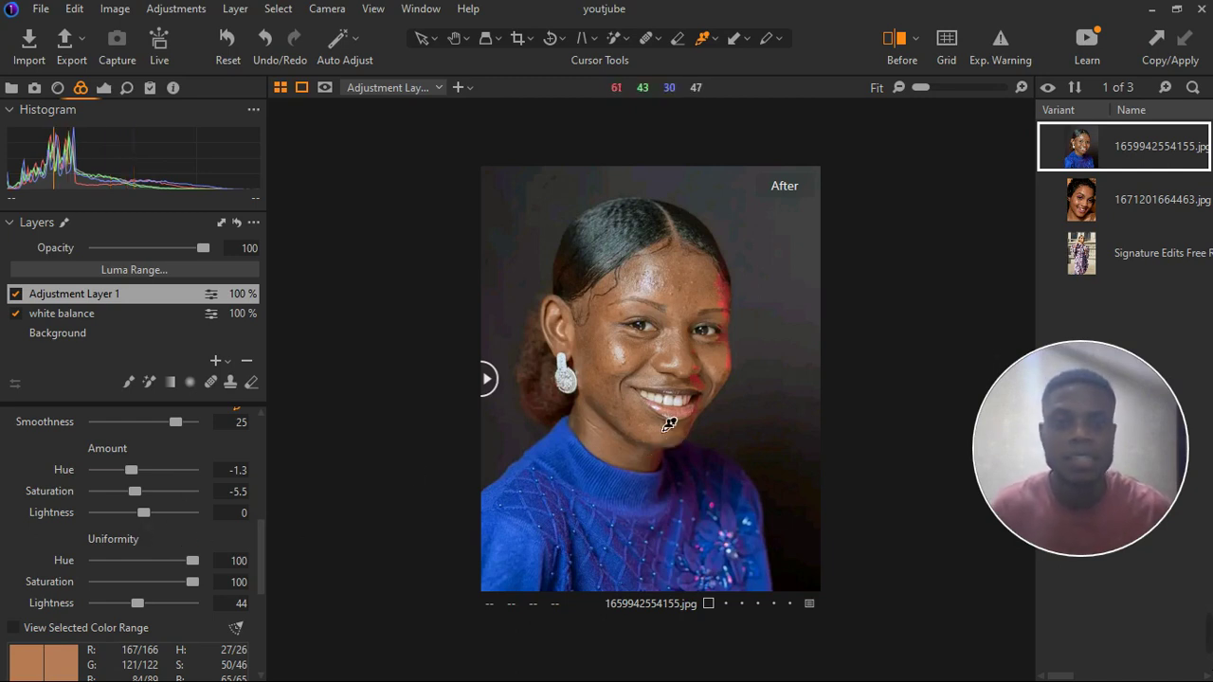
left_click(1006, 58)
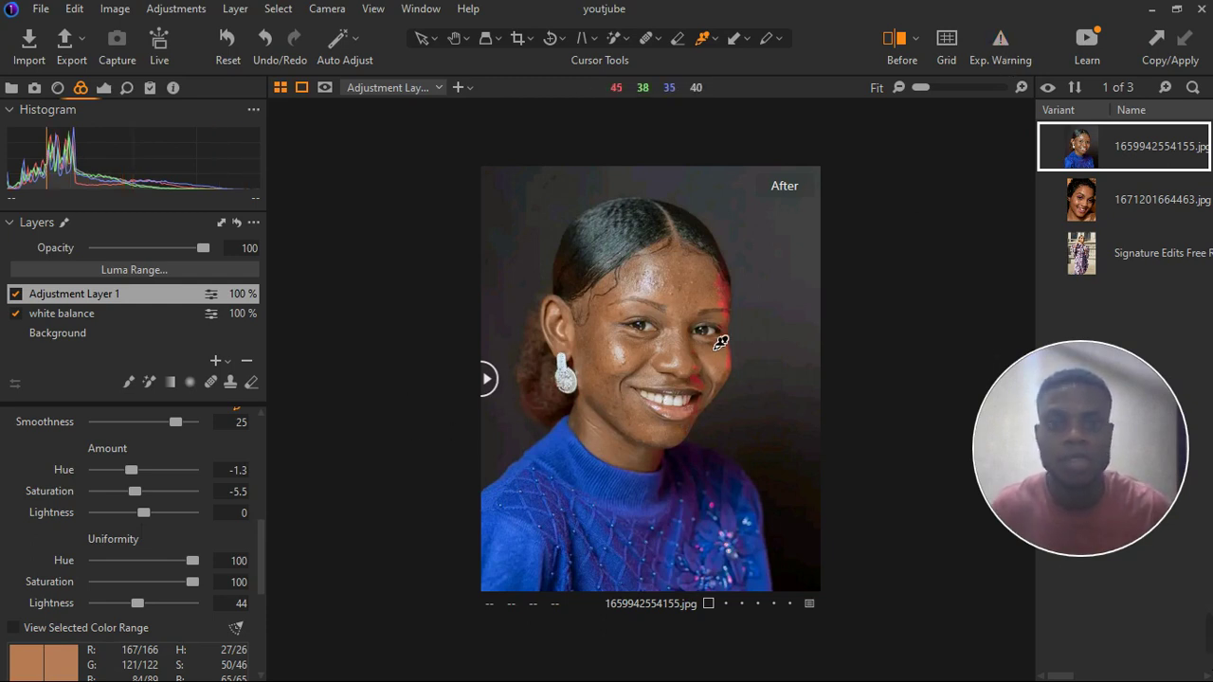
left_click(16, 295)
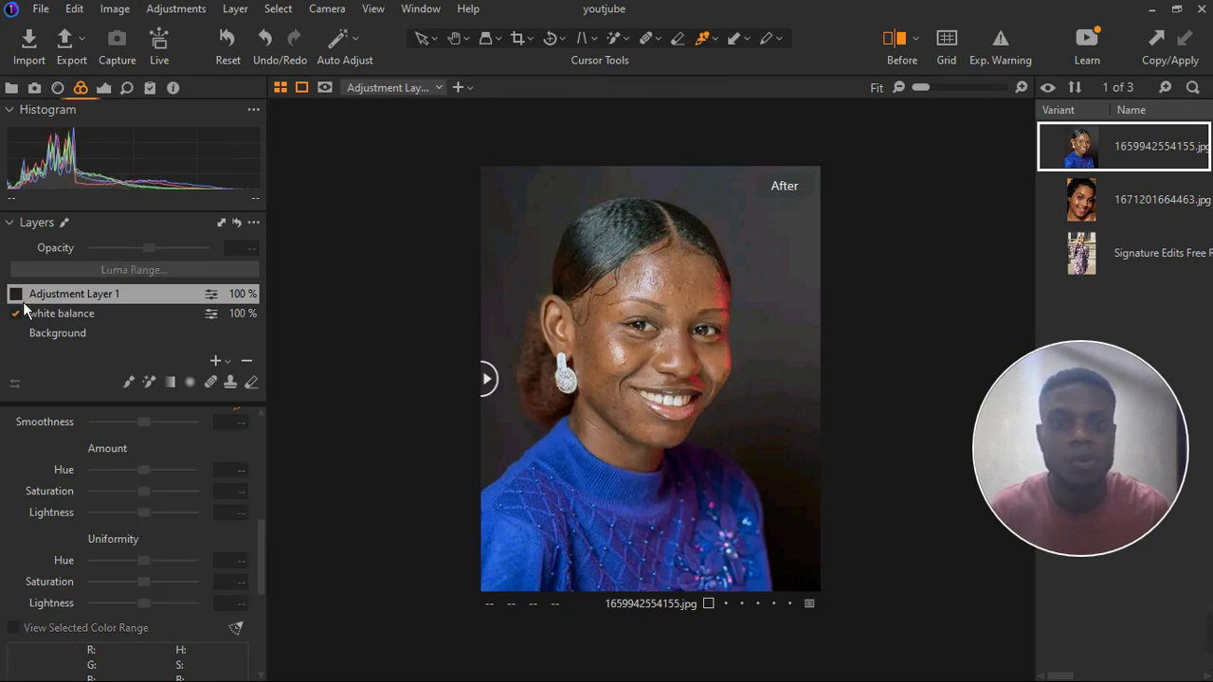
left_click(16, 294)
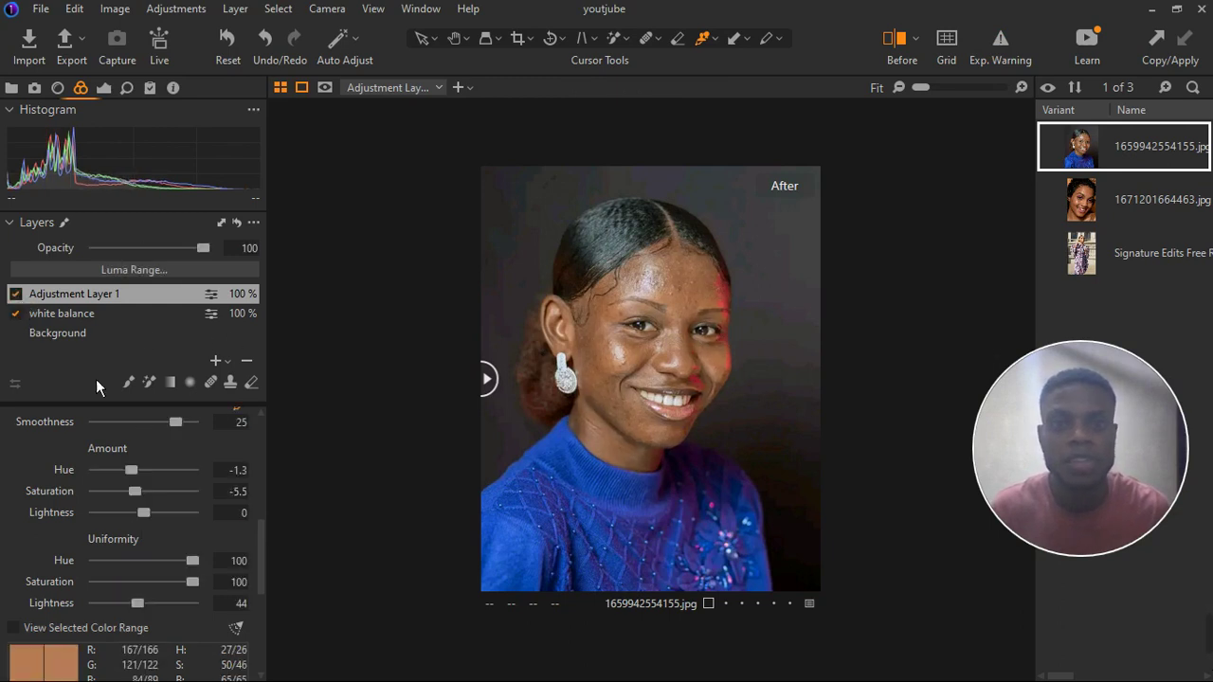
Add a new filled adjustment layer above Adjustment Layer 1 and set its Clarity structure to 20.
left_click(227, 361)
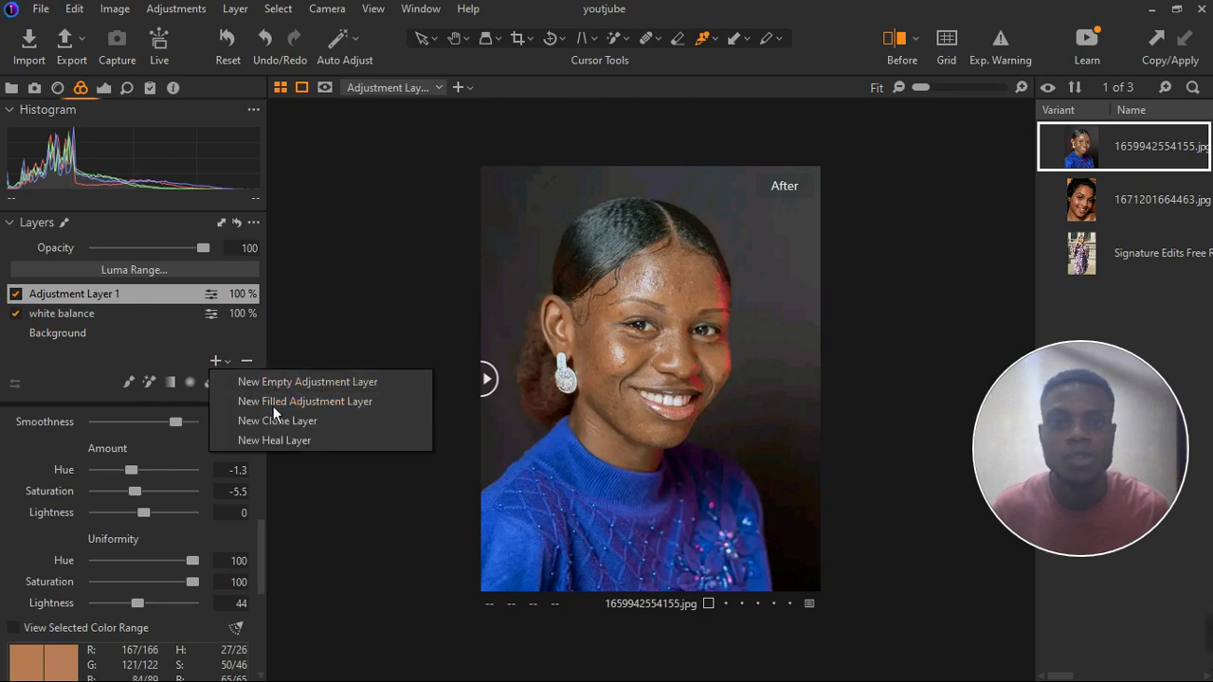
left_click(273, 405)
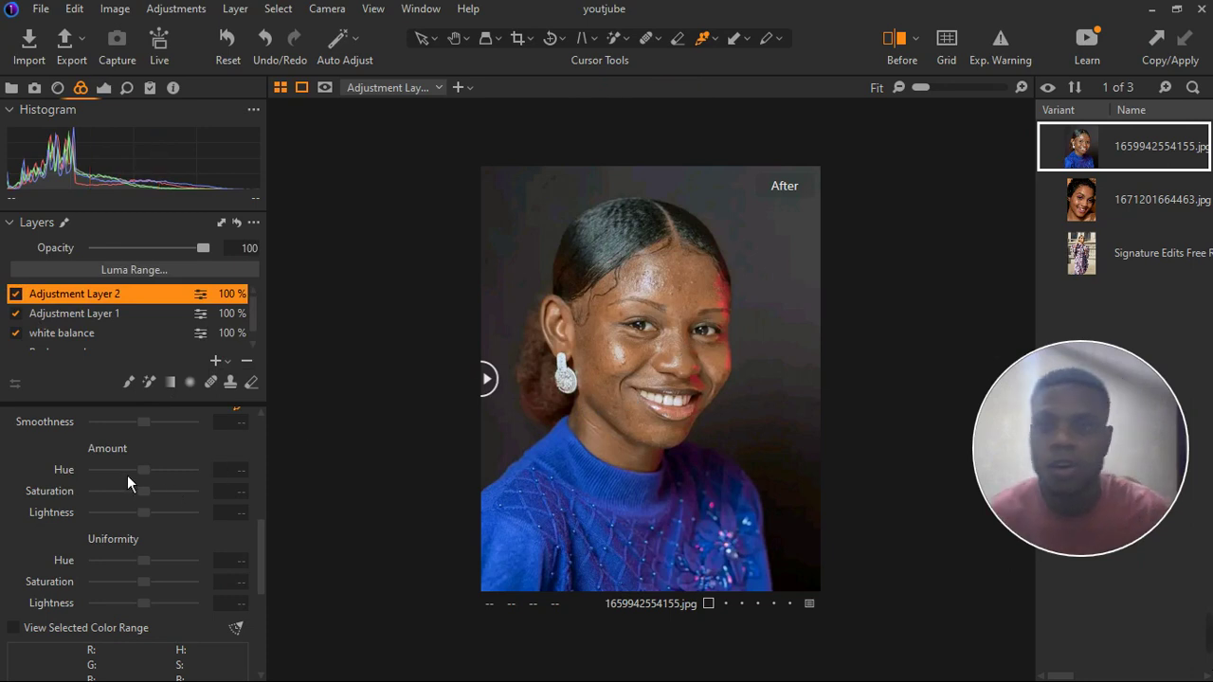
left_click(111, 98)
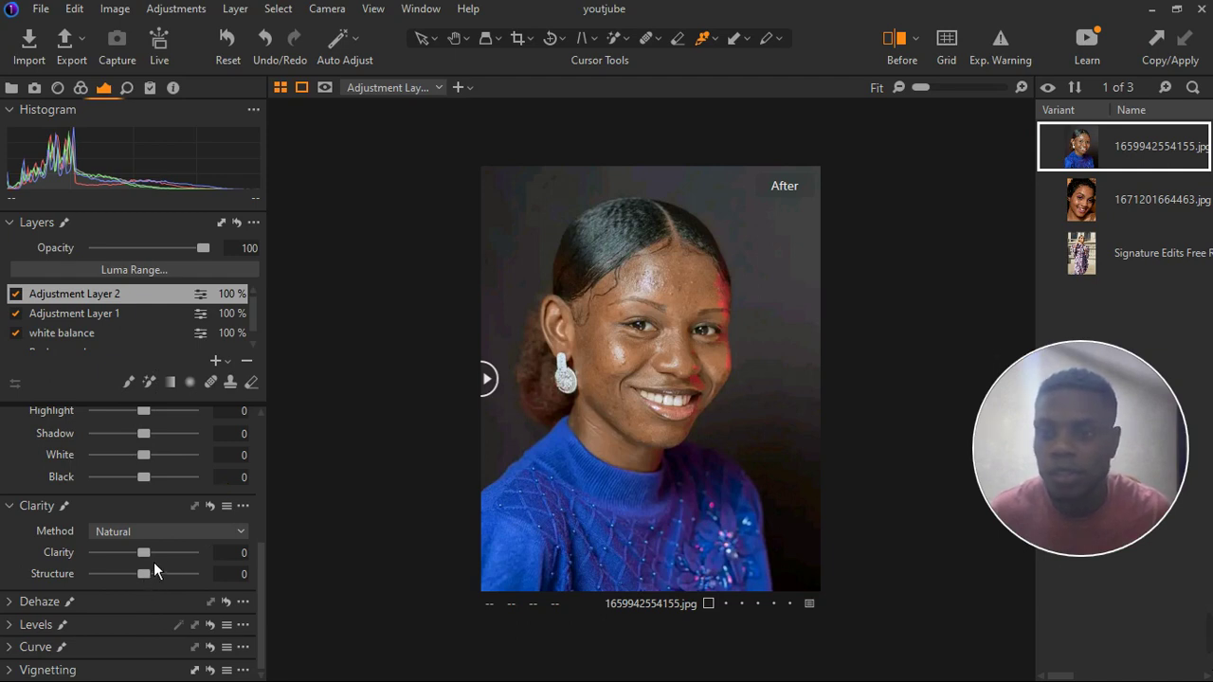
left_click_drag(154, 581, 164, 583)
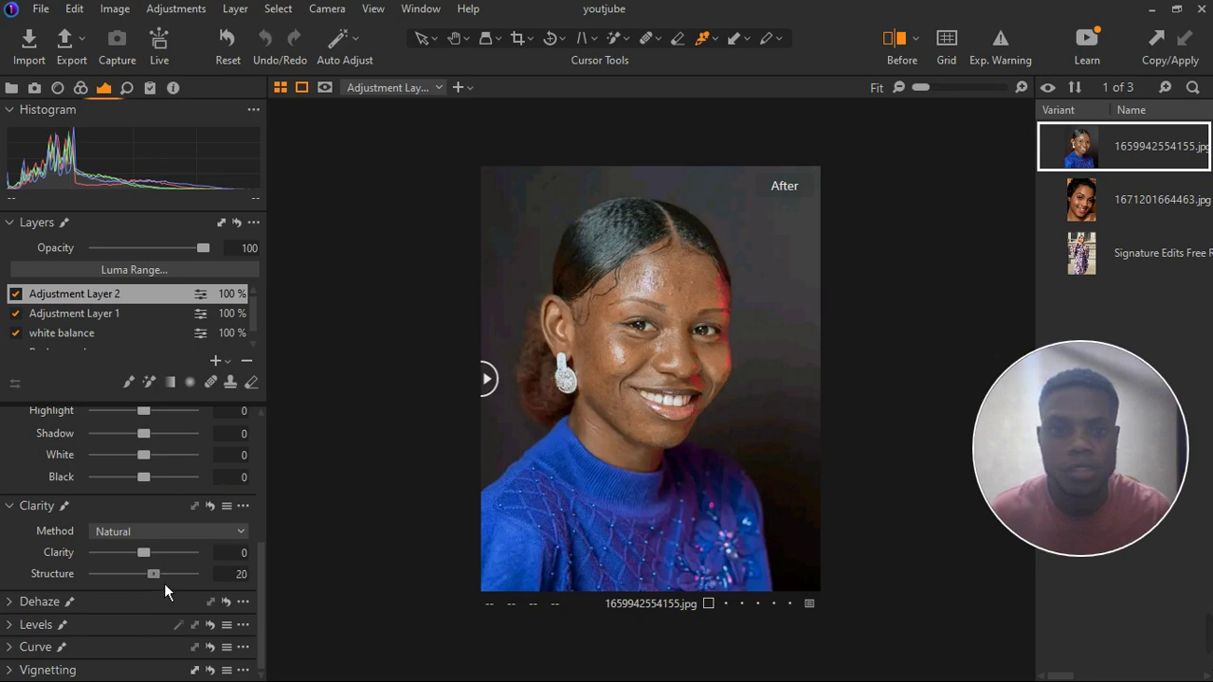
left_click(17, 509)
Set the High Dynamic Range white to -16 and highlight to -11 on Adjustment Layer 2.
scroll(133, 510, "up", 1)
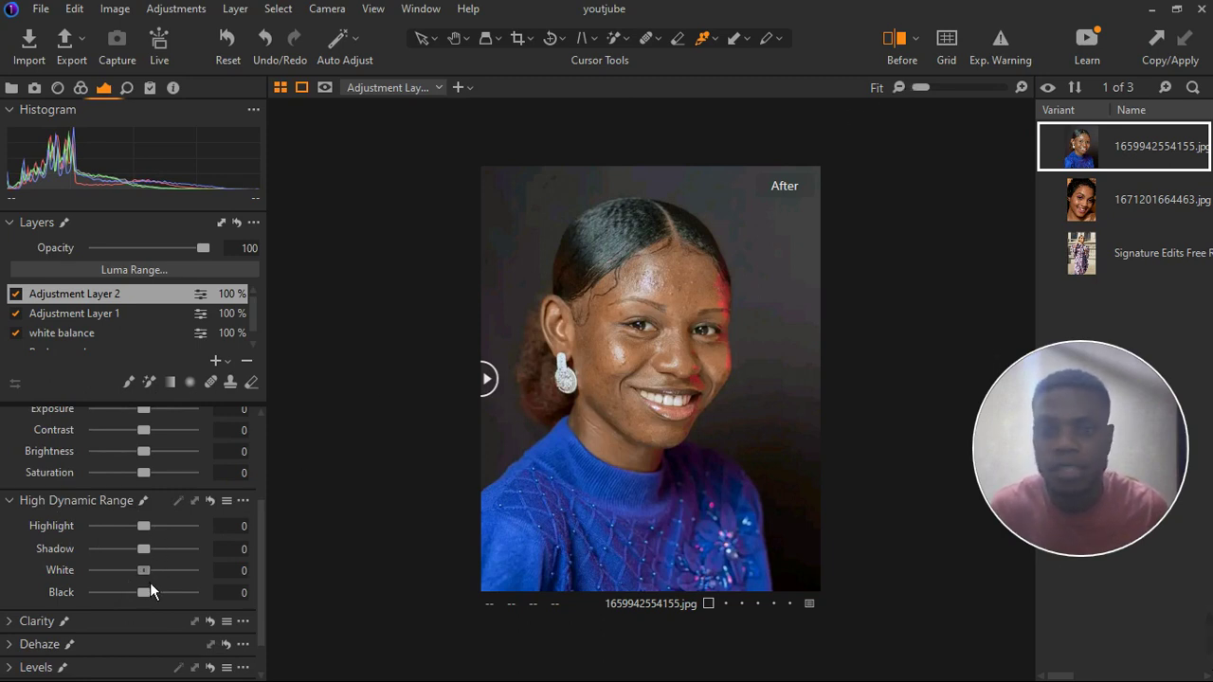
left_click_drag(149, 582, 146, 585)
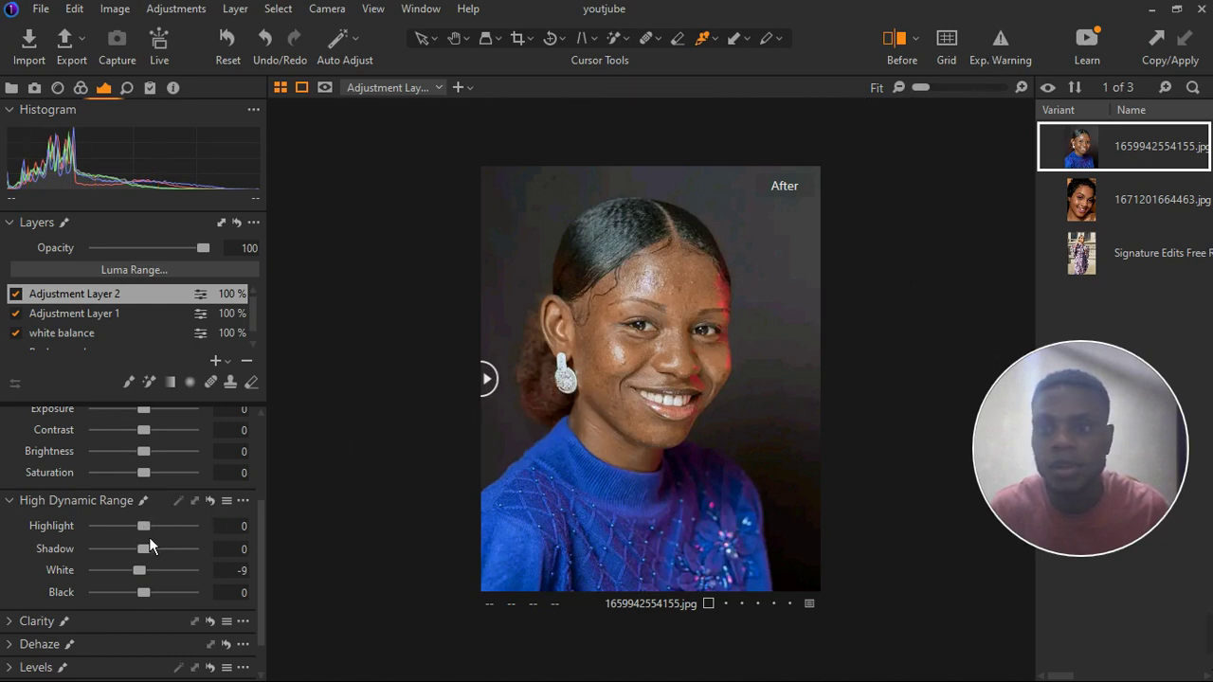
mouse_move(145, 579)
left_mouse_down()
mouse_move(164, 576)
mouse_move(141, 584)
left_mouse_up()
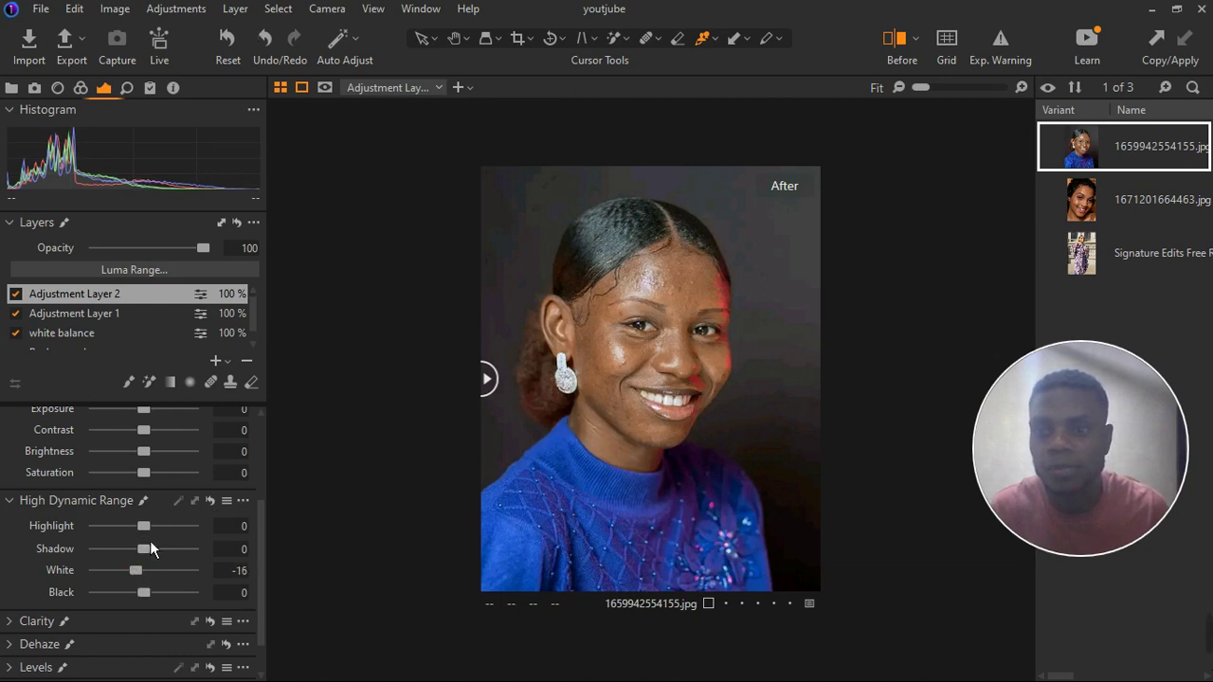
left_click_drag(149, 537, 145, 536)
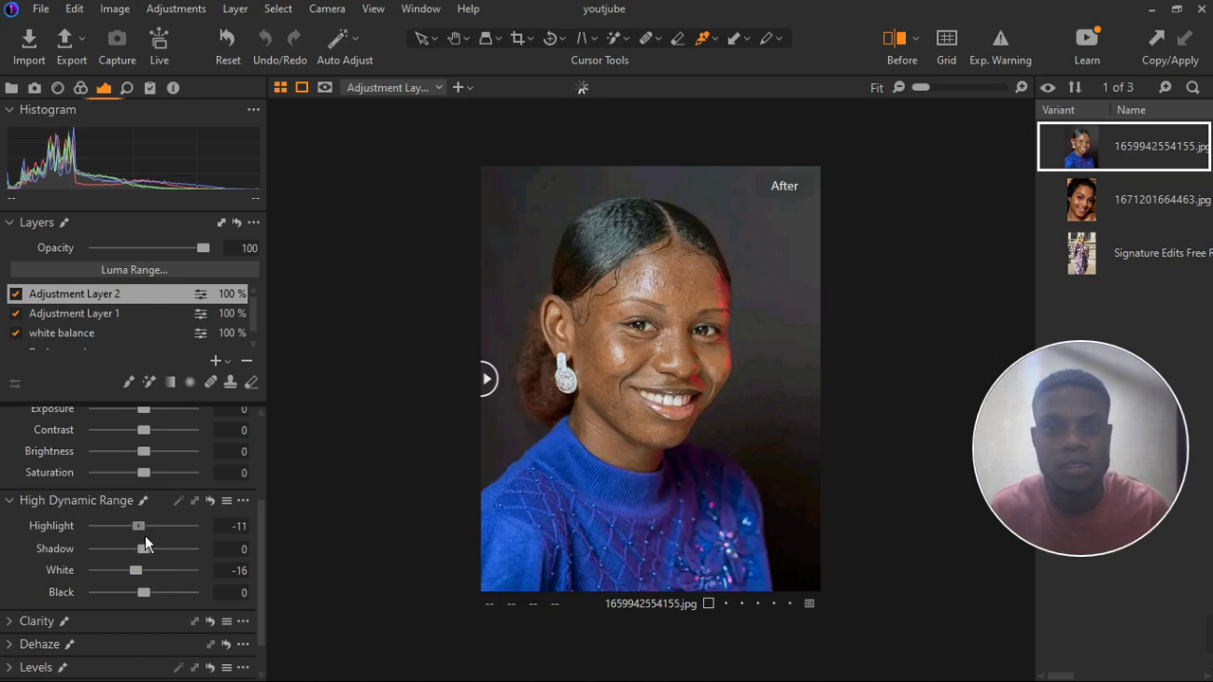
Inspect the face up close with the exposure warning on, turn it off, and compare the portrait before and after.
double_click(601, 322)
left_click(1003, 57)
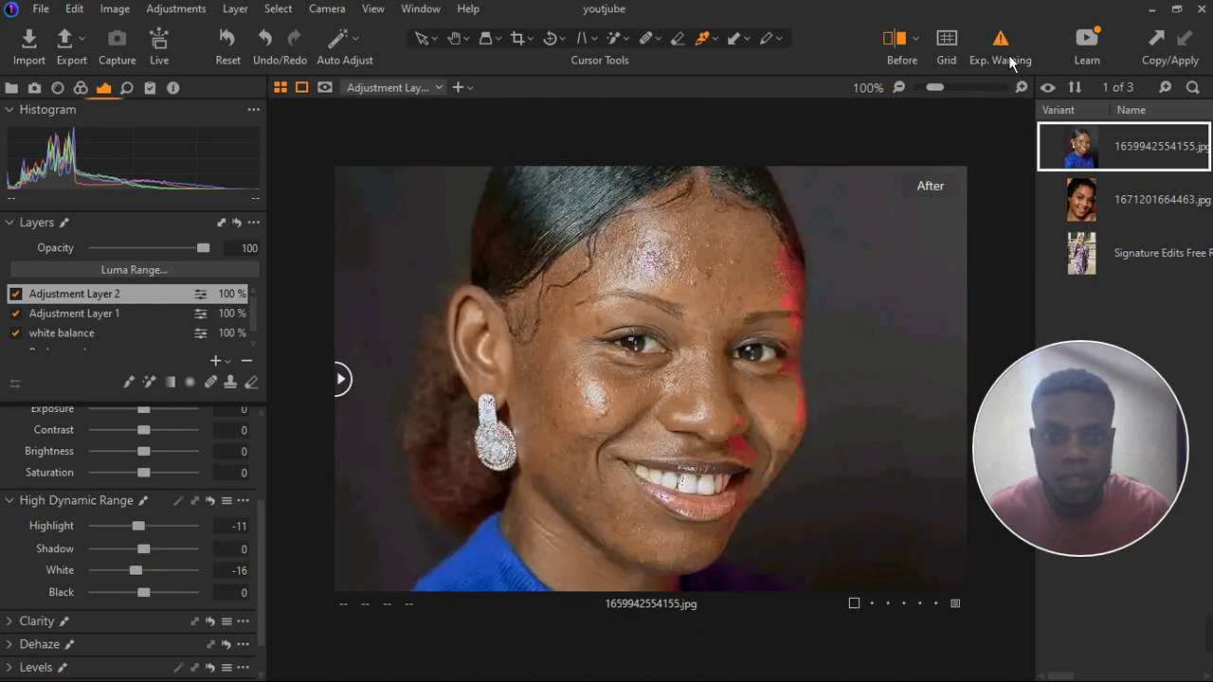
left_click(1003, 57)
double_click(647, 344)
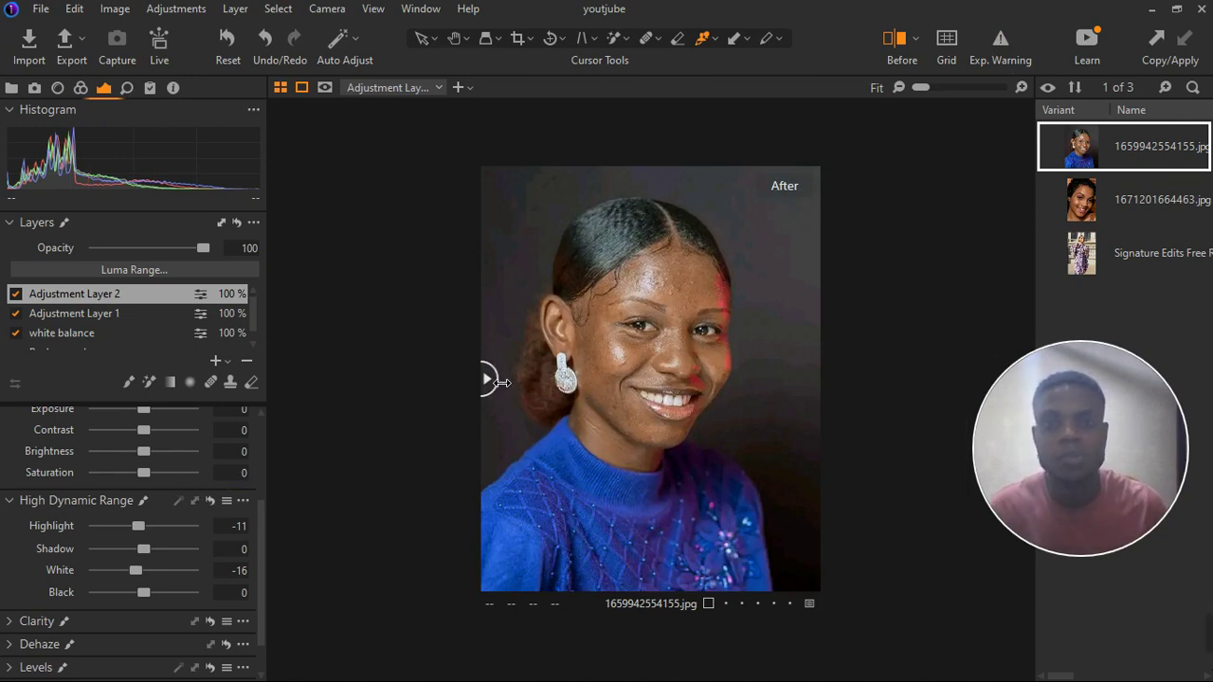
mouse_move(487, 380)
left_mouse_down()
mouse_move(835, 402)
mouse_move(513, 404)
mouse_move(873, 406)
mouse_move(431, 395)
mouse_move(770, 404)
mouse_move(433, 411)
mouse_move(484, 379)
left_mouse_up()
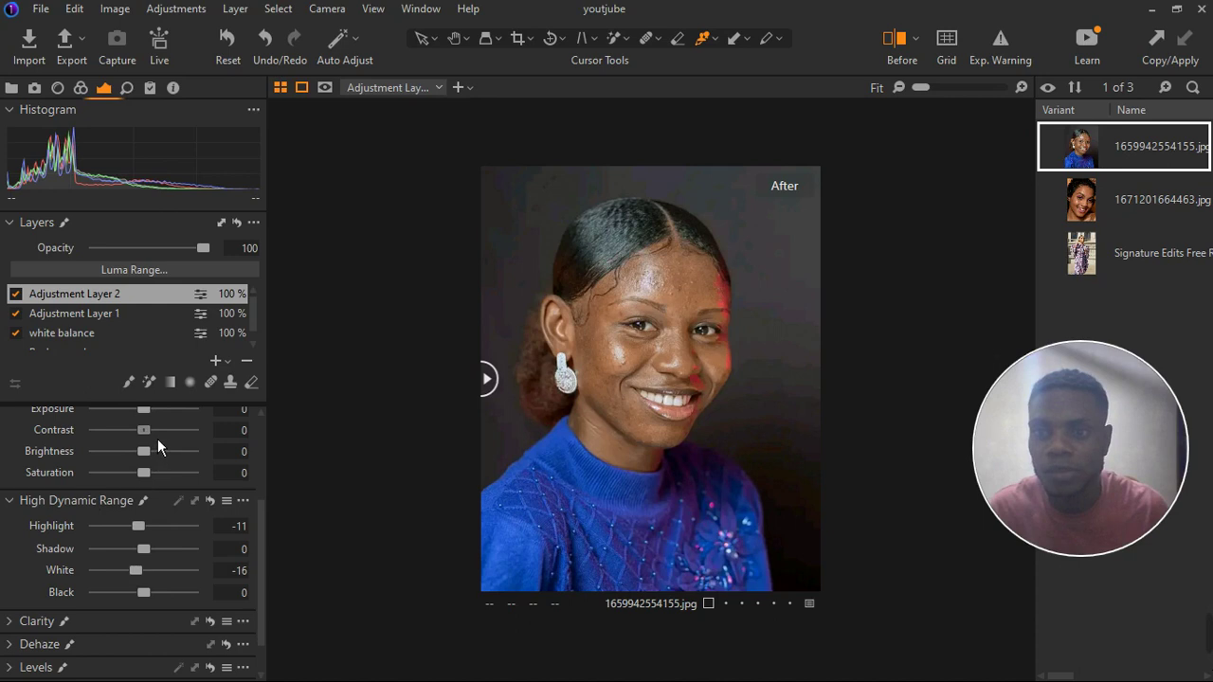
Set the contrast to 4 on Adjustment Layer 2.
left_click_drag(157, 439, 162, 437)
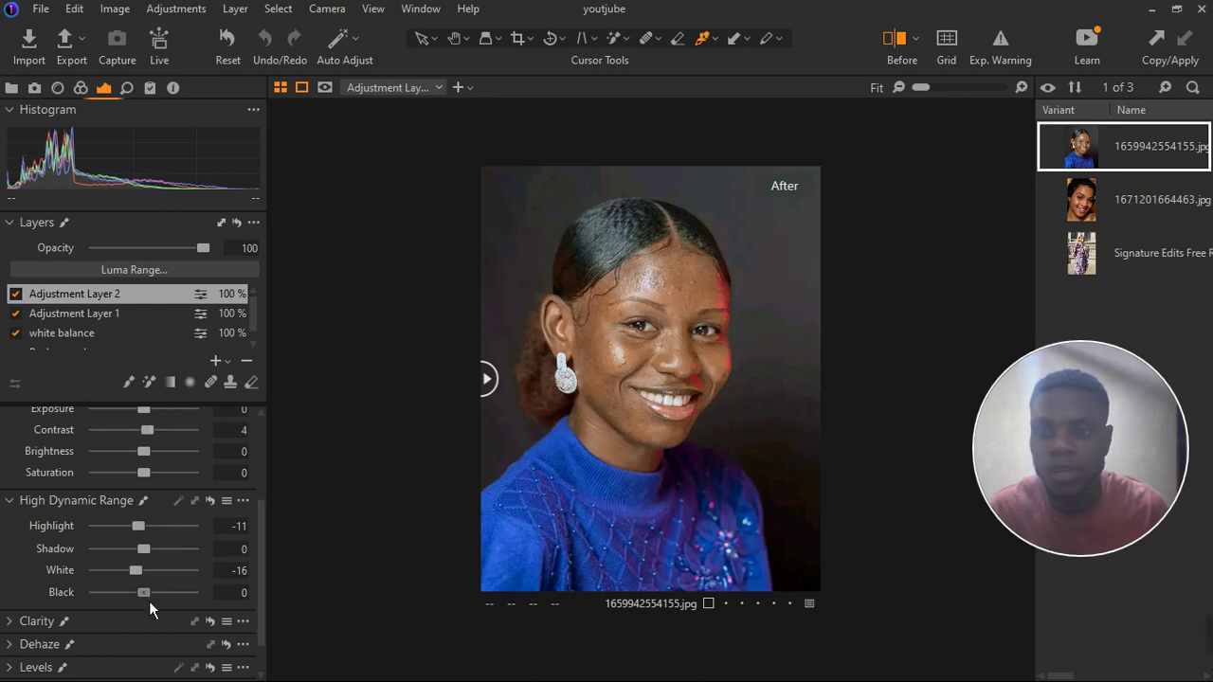
Set the High Dynamic Range black to -15 and shadow to -13 on Adjustment Layer 2, and check the before/after split.
left_click_drag(149, 601, 142, 604)
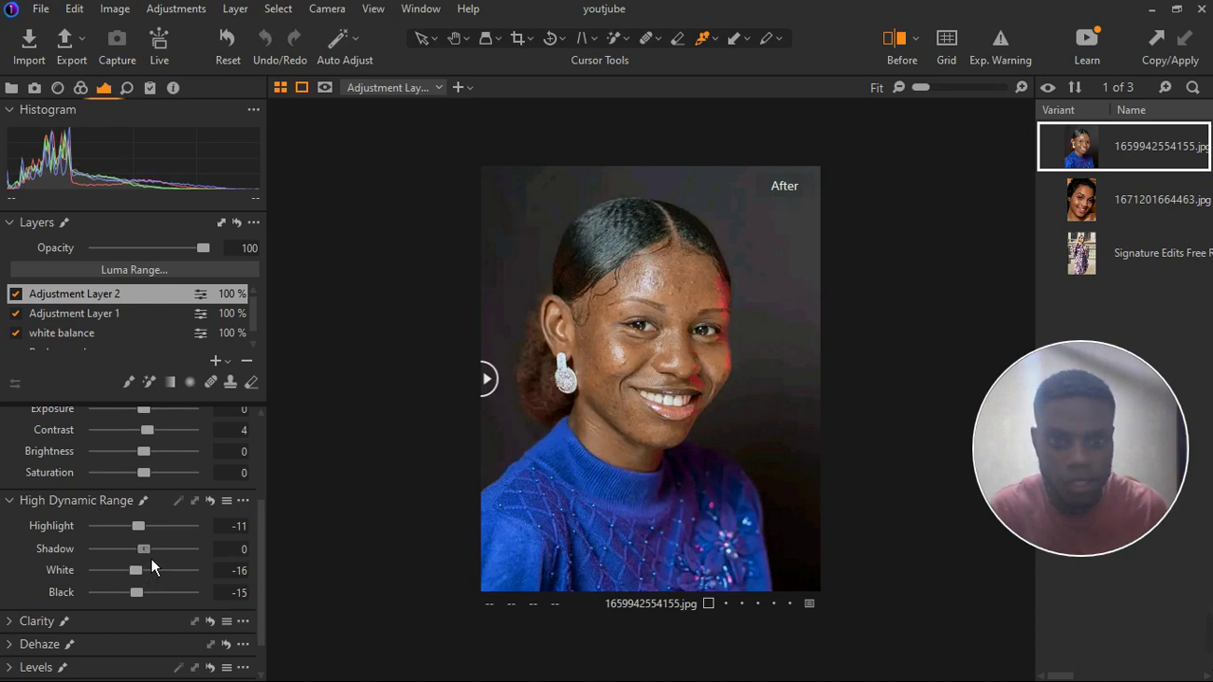
left_click_drag(151, 558, 143, 559)
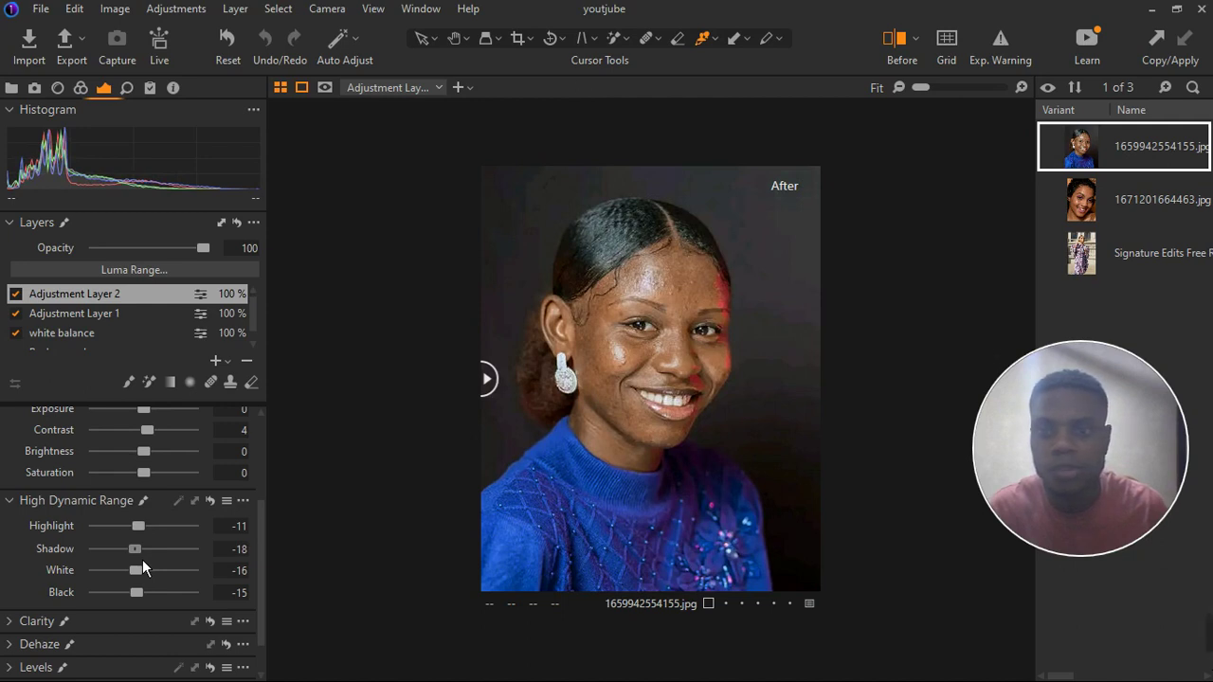
left_click_drag(143, 560, 145, 559)
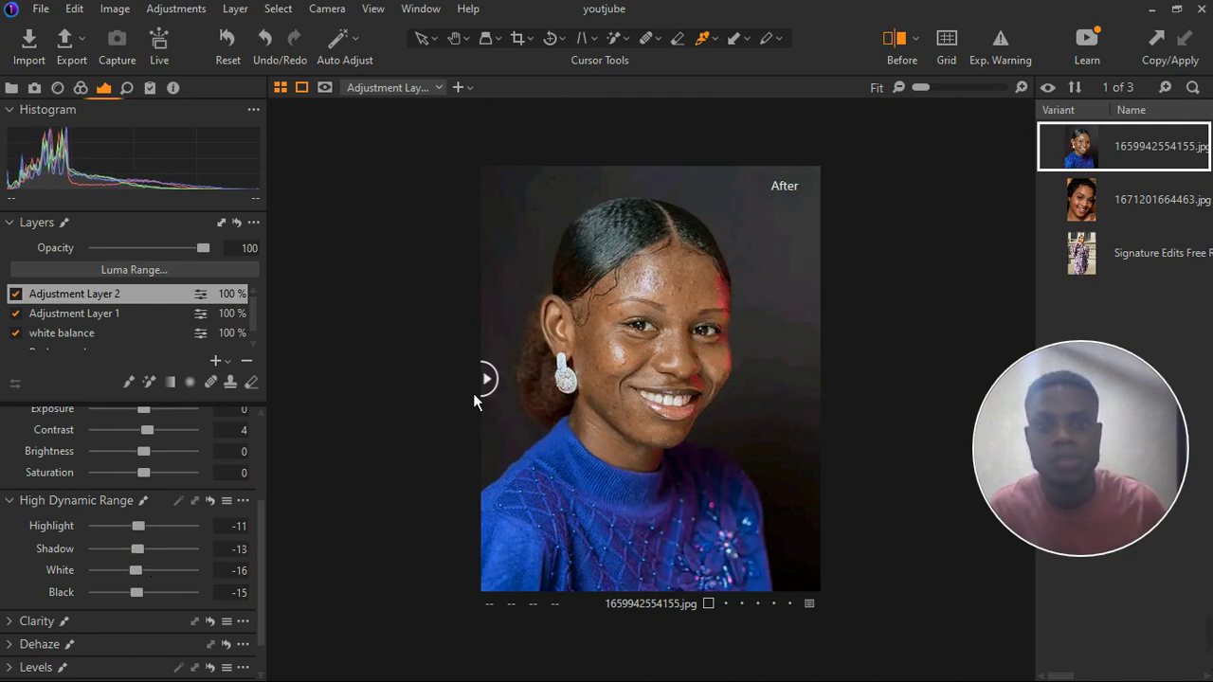
mouse_move(478, 388)
left_mouse_down()
mouse_move(790, 400)
mouse_move(483, 397)
left_mouse_up()
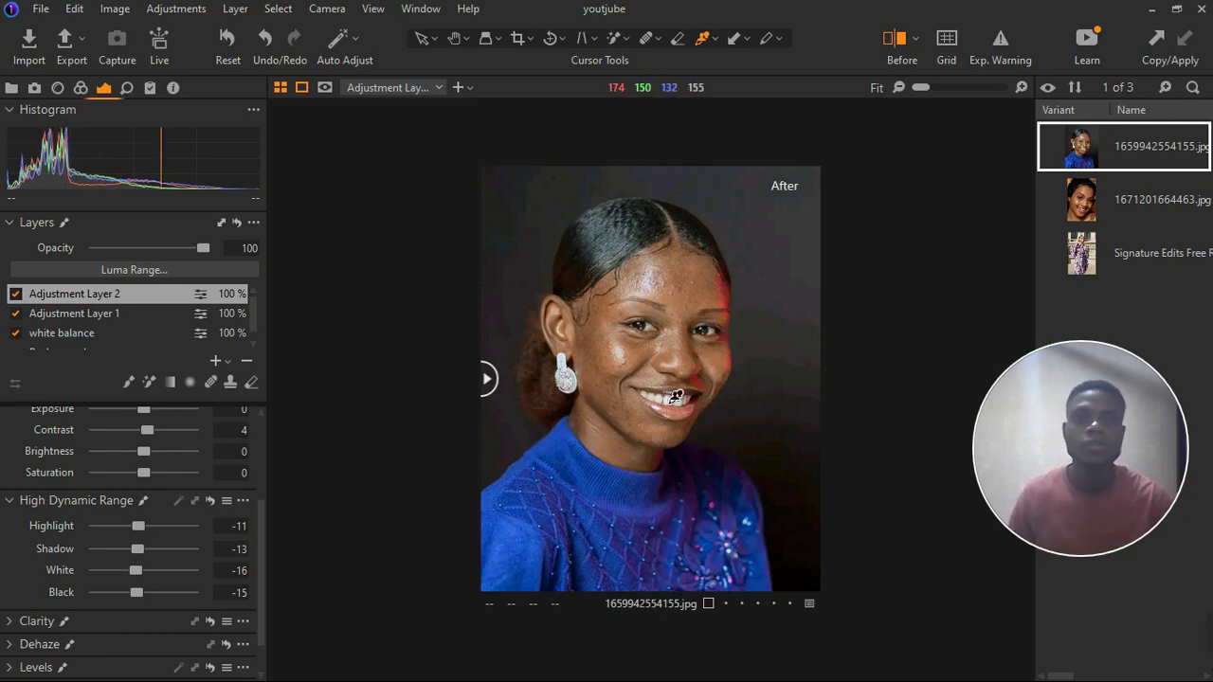
Add a new empty adjustment layer, mask the studio background around the subject with the Magic Brush, and check the mask overlay.
left_click(233, 367)
left_click(301, 392)
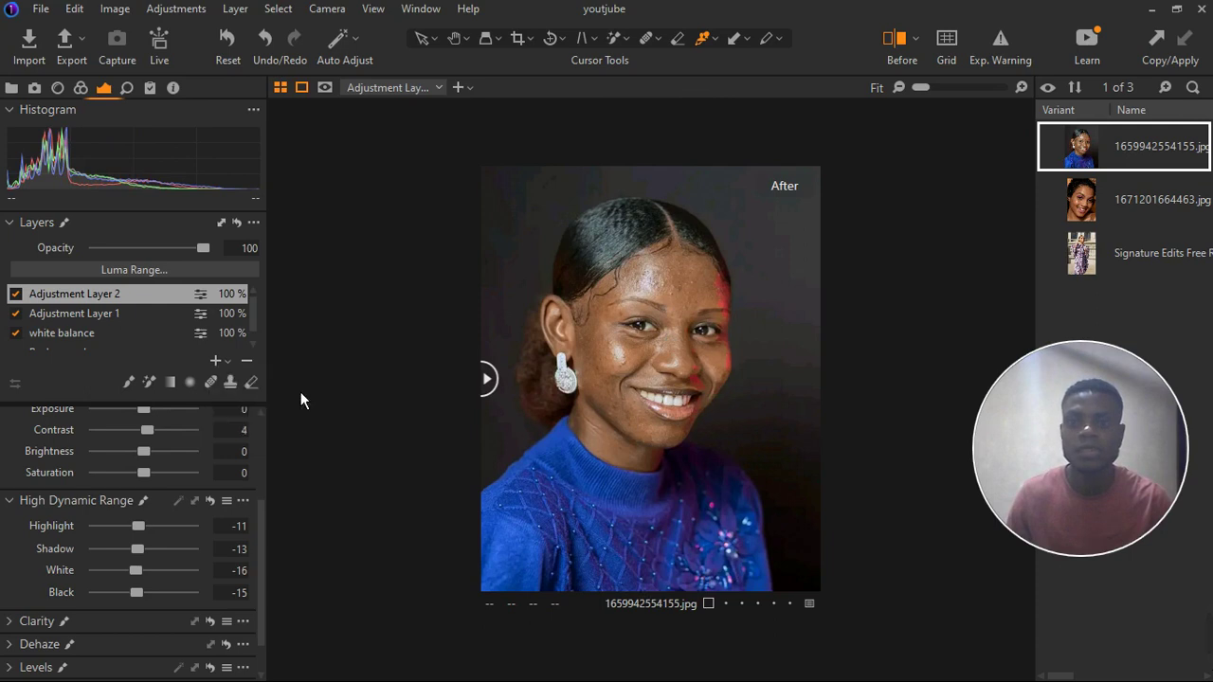
left_click(149, 382)
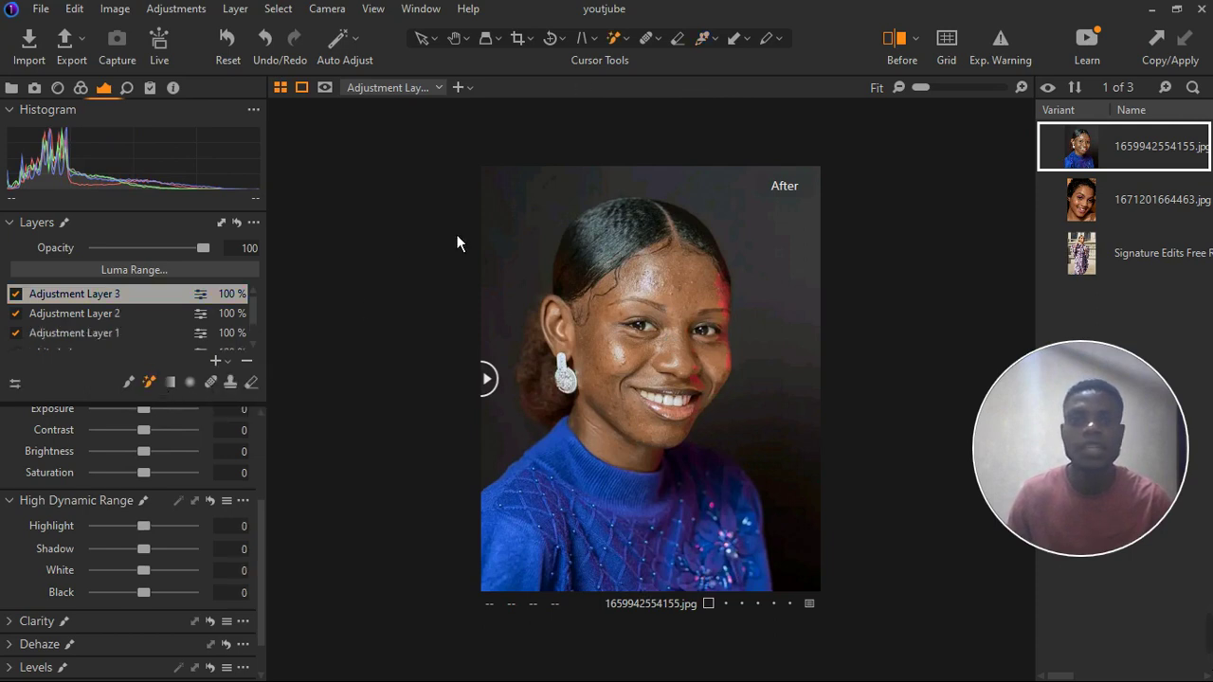
left_click(539, 203)
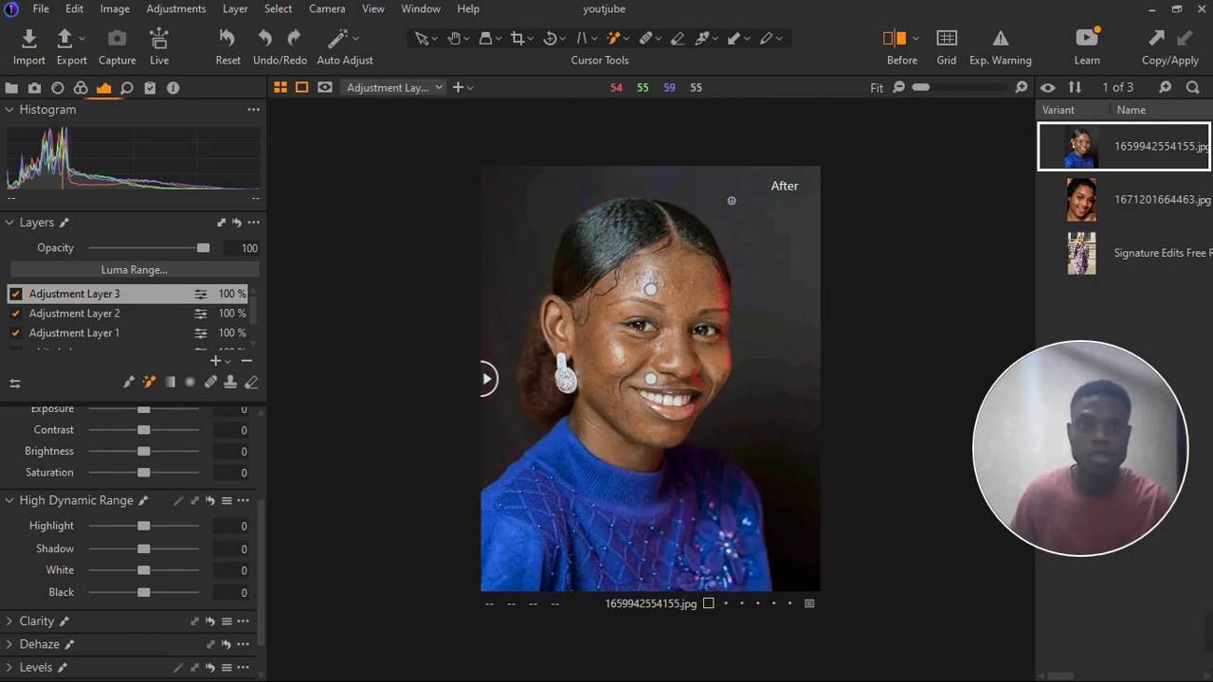
mouse_move(793, 249)
left_mouse_down()
mouse_move(783, 399)
mouse_move(787, 264)
mouse_move(775, 243)
mouse_move(680, 187)
mouse_move(586, 187)
mouse_move(521, 221)
left_mouse_up()
key("e")
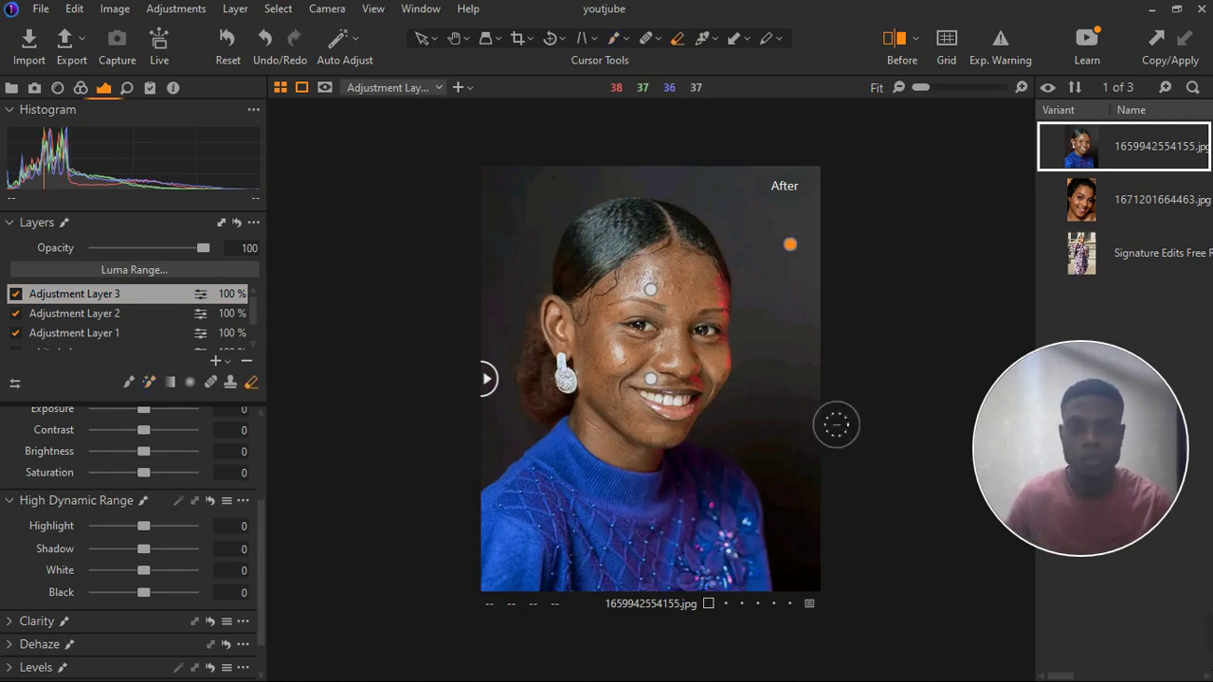
key("m")
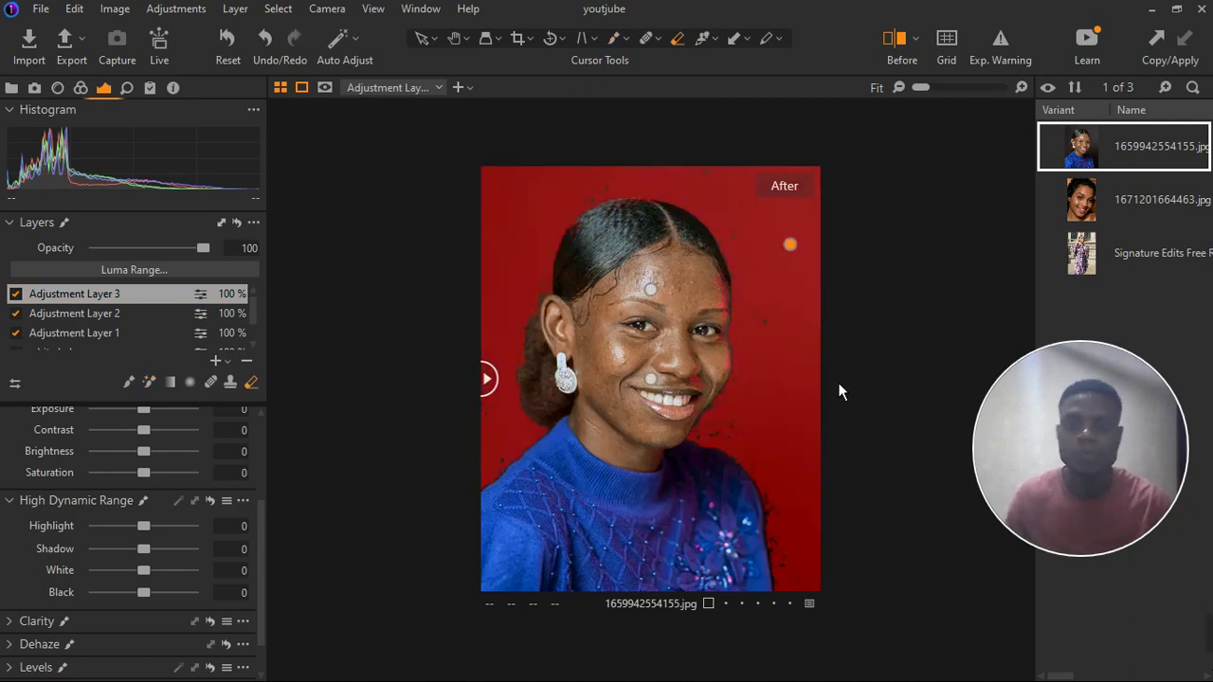
key("m")
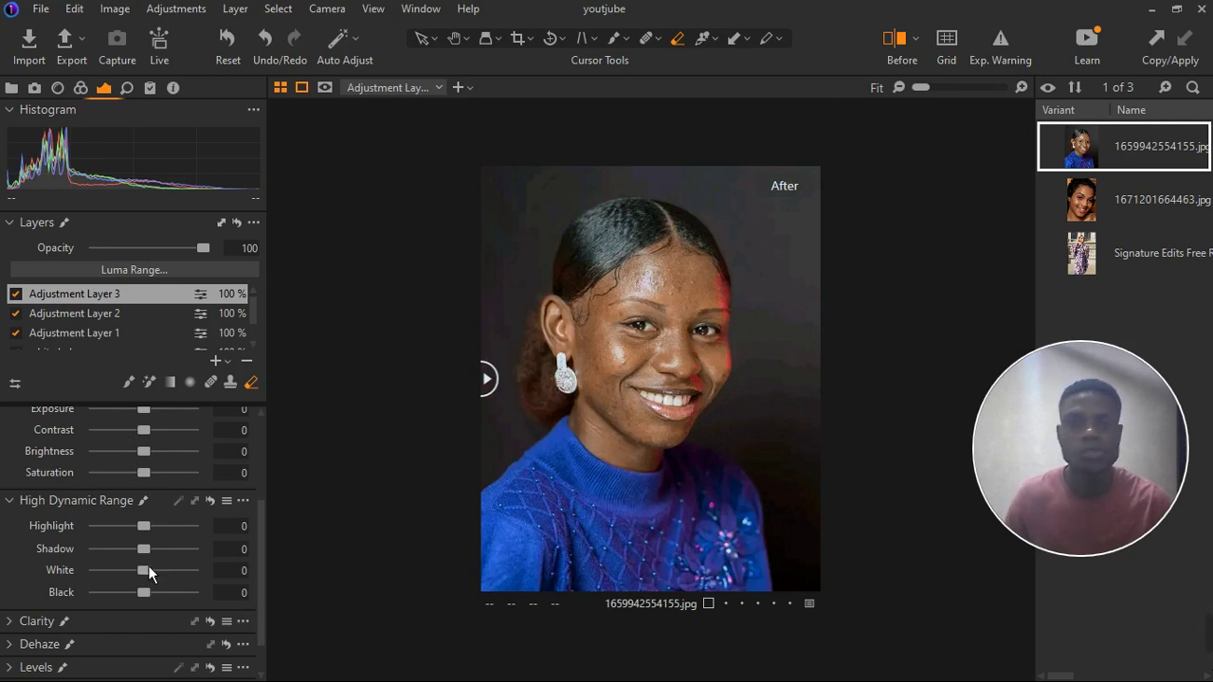
Darken and mute the masked background with brightness -9, exposure -0.36 and saturation -25.
left_click_drag(151, 462, 142, 466)
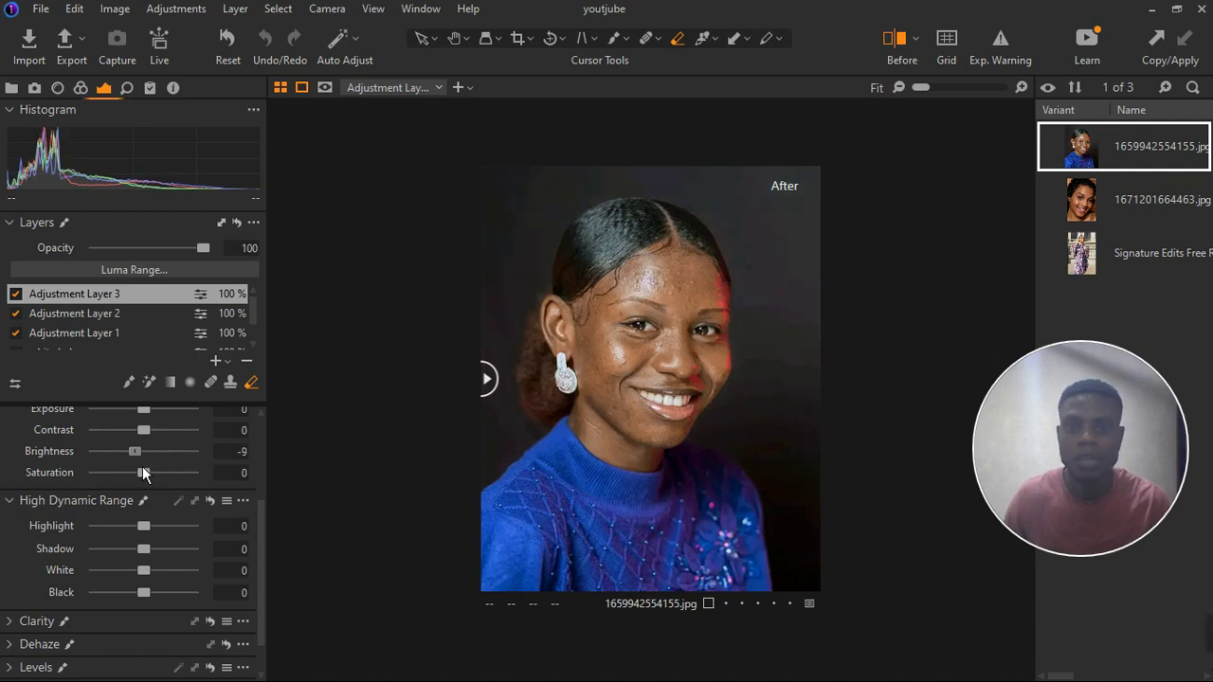
scroll(161, 458, "up", 1)
left_click_drag(151, 457, 146, 458)
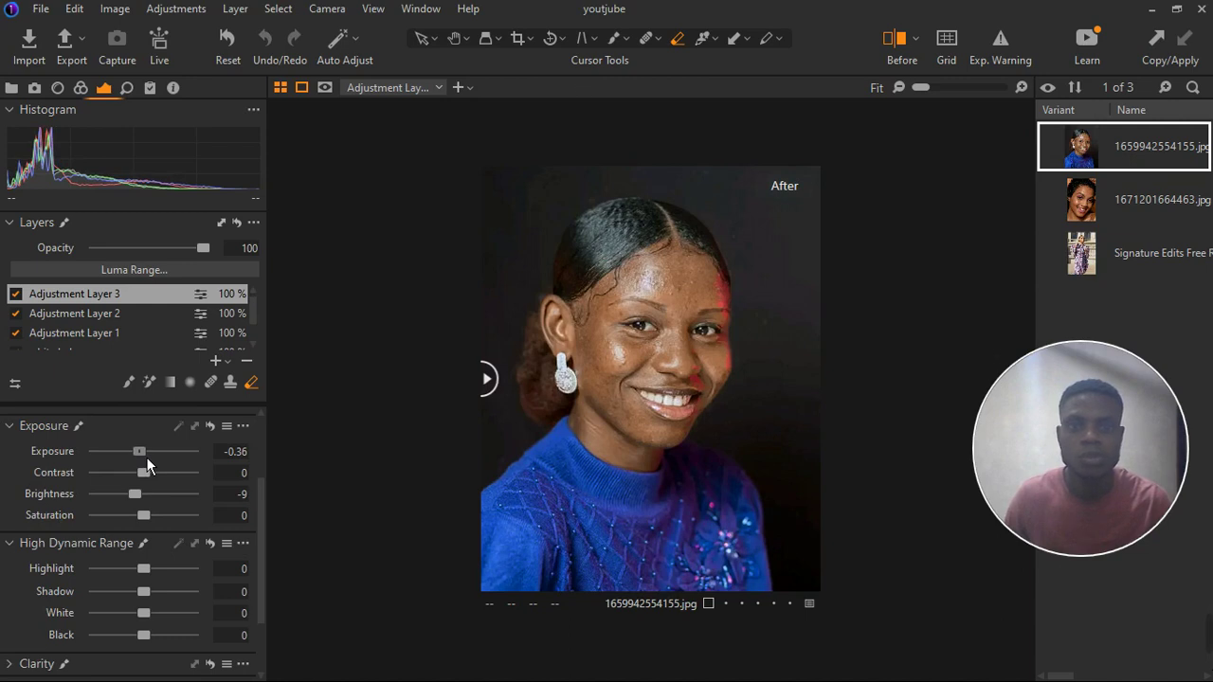
left_click(146, 459)
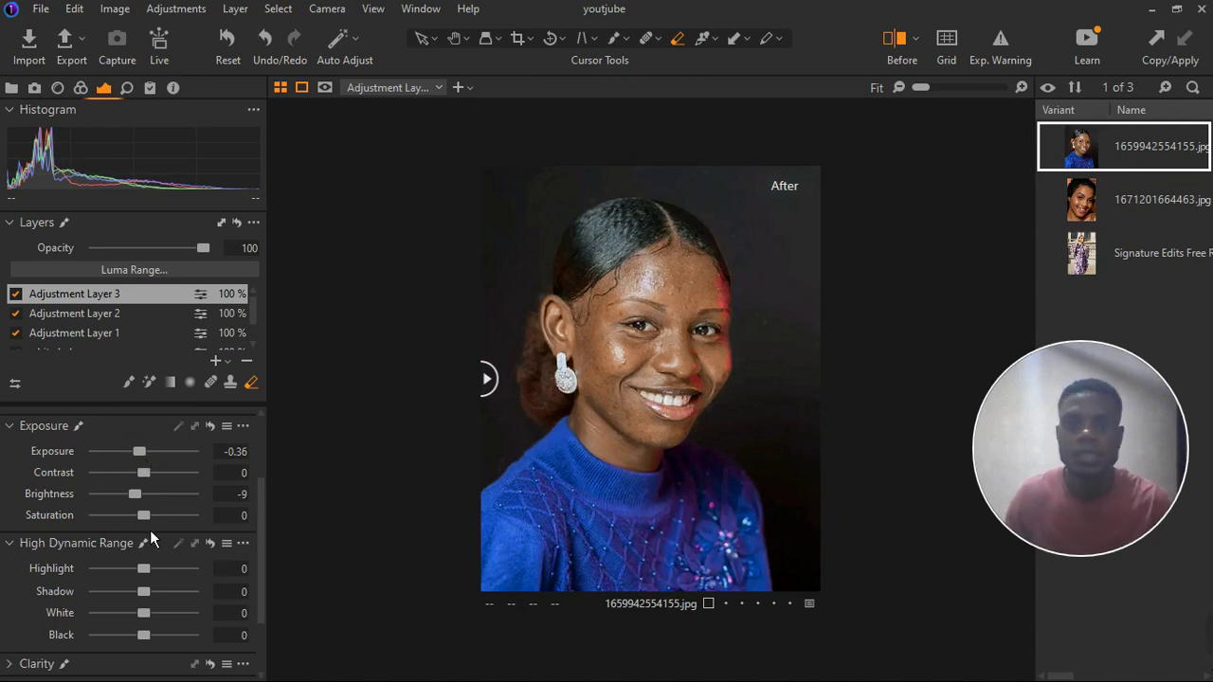
left_click_drag(150, 523, 139, 525)
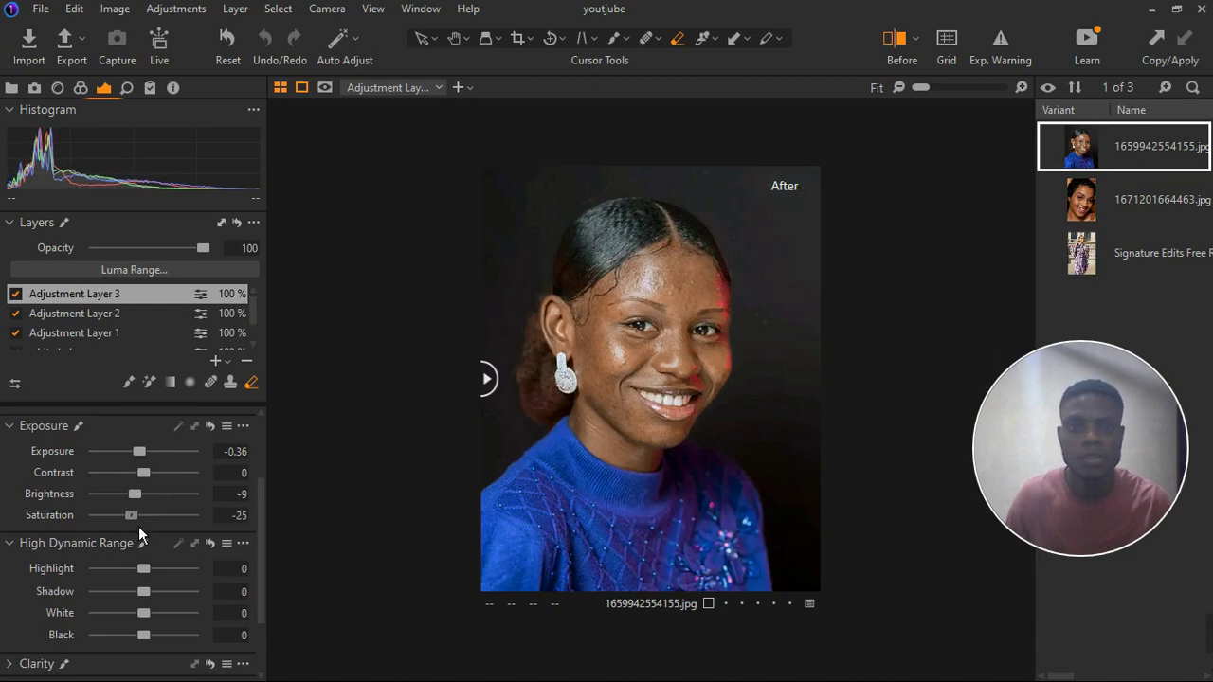
Sample the dark background's color as the Skin Tone range in the Color Editor on Adjustment Layer 3.
left_click(82, 88)
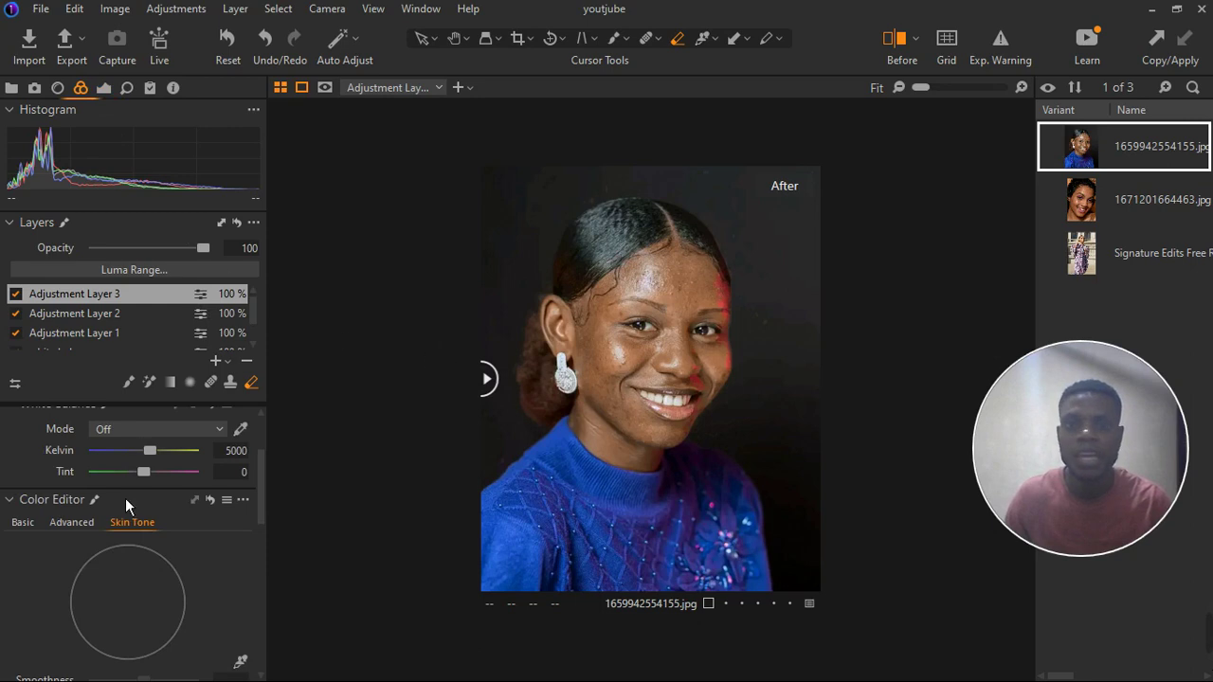
left_click(241, 430)
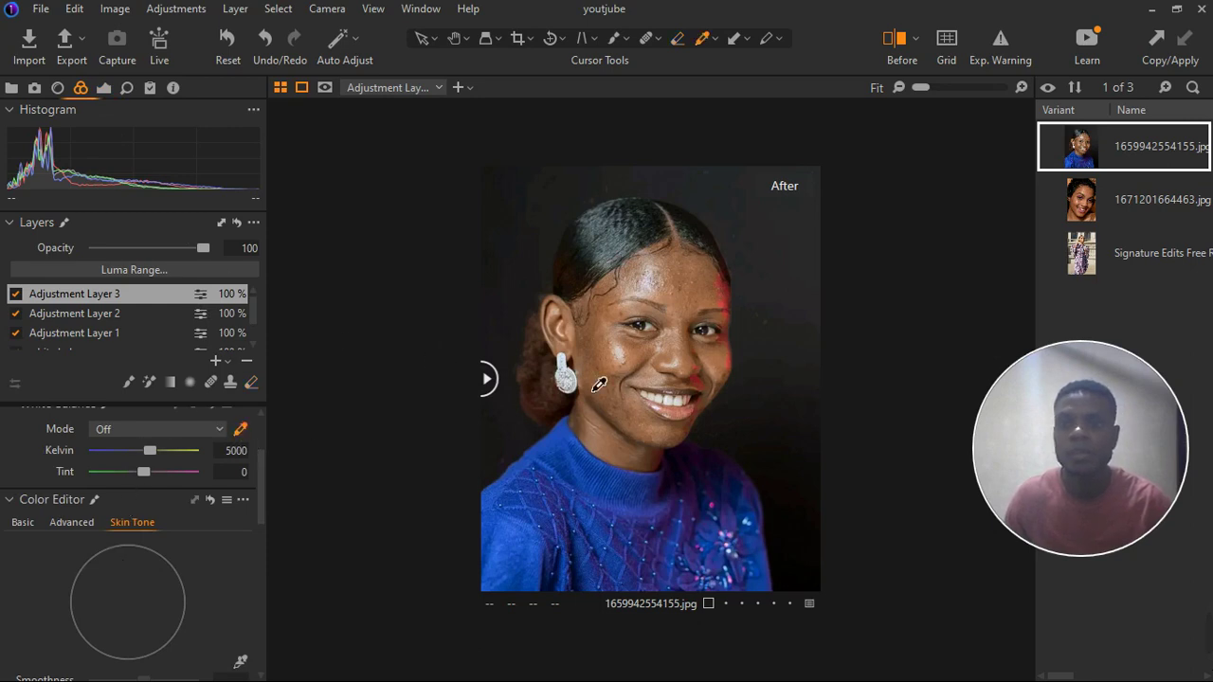
scroll(204, 531, "down", 3)
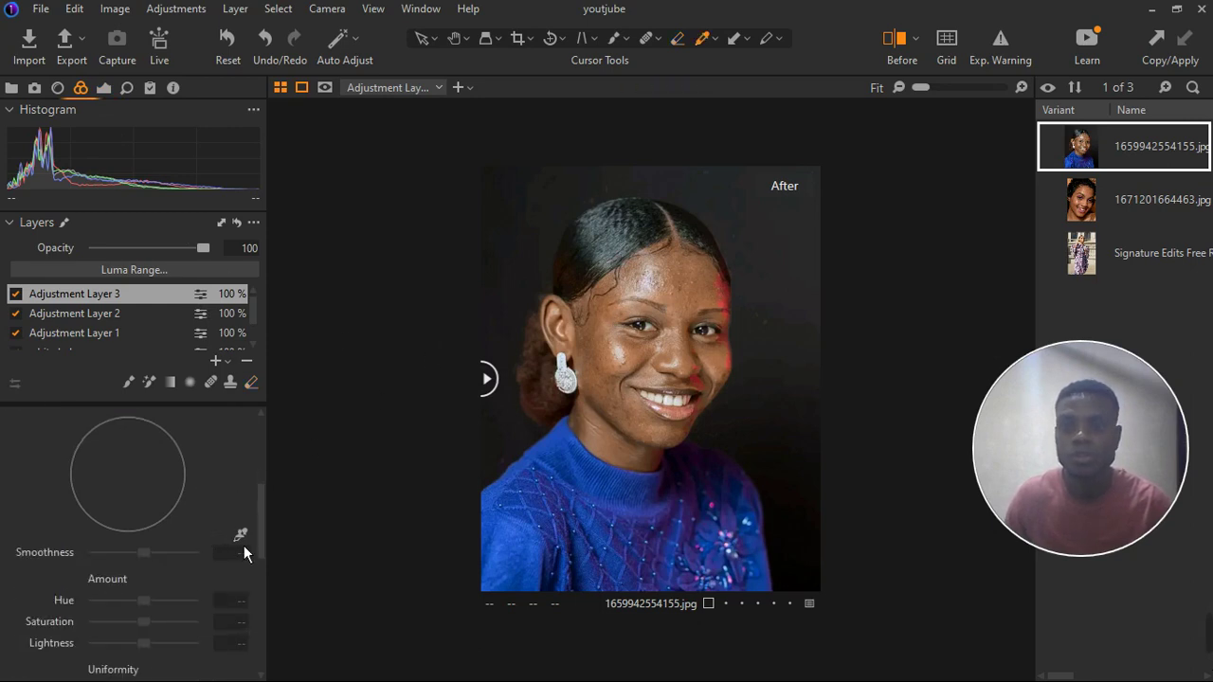
left_click(513, 206)
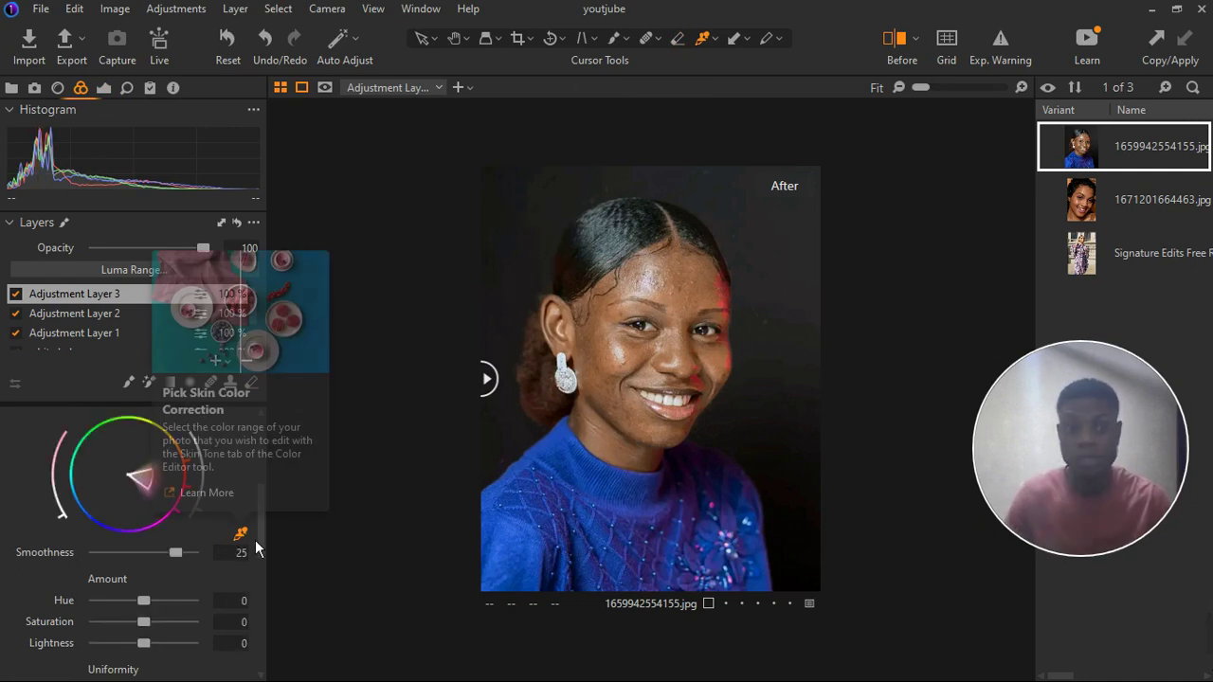
scroll(220, 566, "down", 5)
scroll(113, 582, "up", 3)
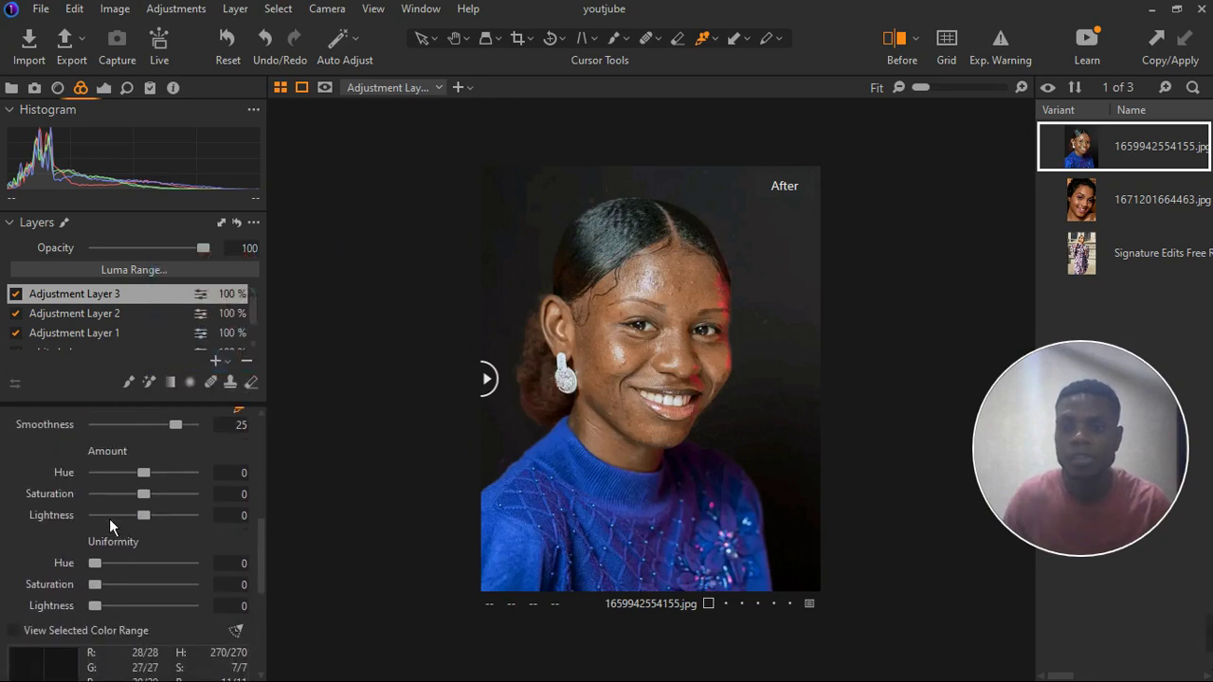
Set the background's Skin Tone amount to hue -5, saturation 29.5 and lightness 10, with hue and lightness uniformity at 100.
left_click(152, 563)
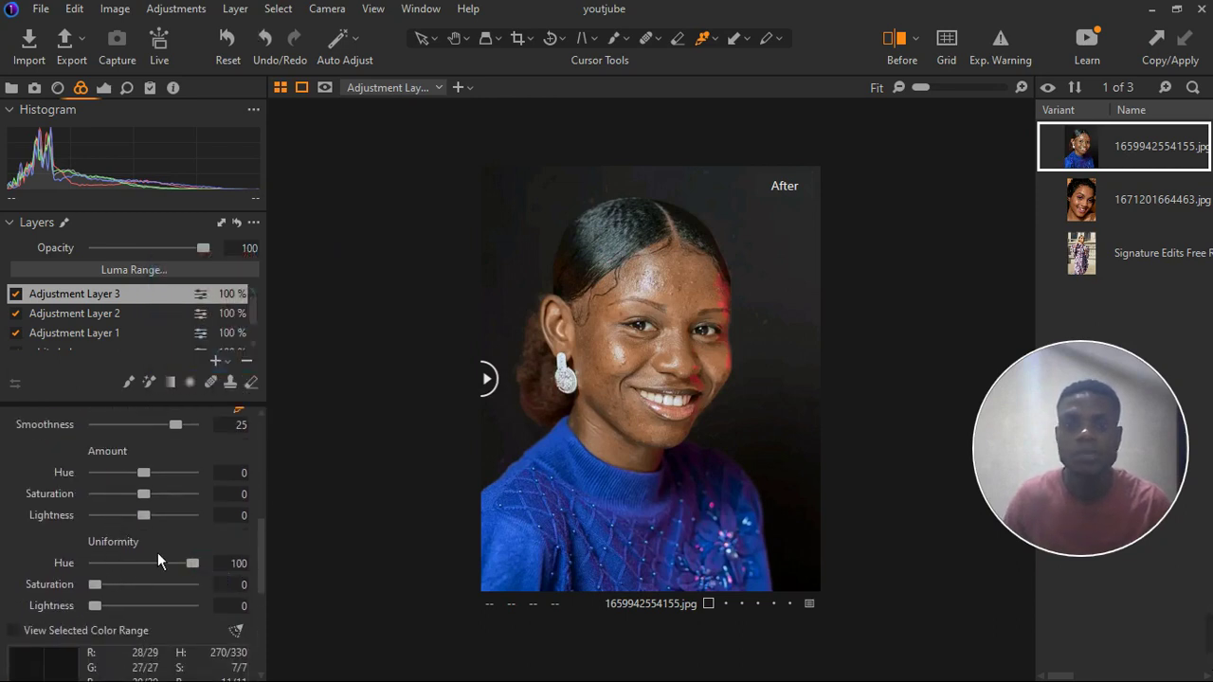
left_click_drag(155, 503, 197, 503)
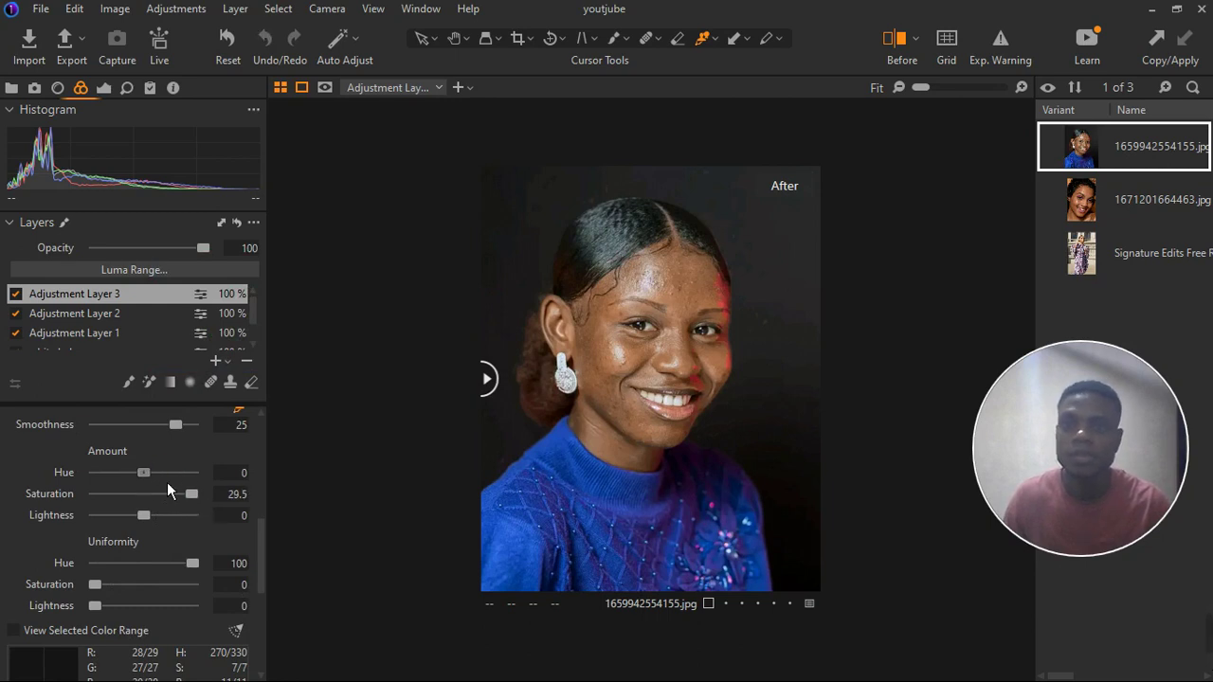
left_click_drag(224, 484, 12, 420)
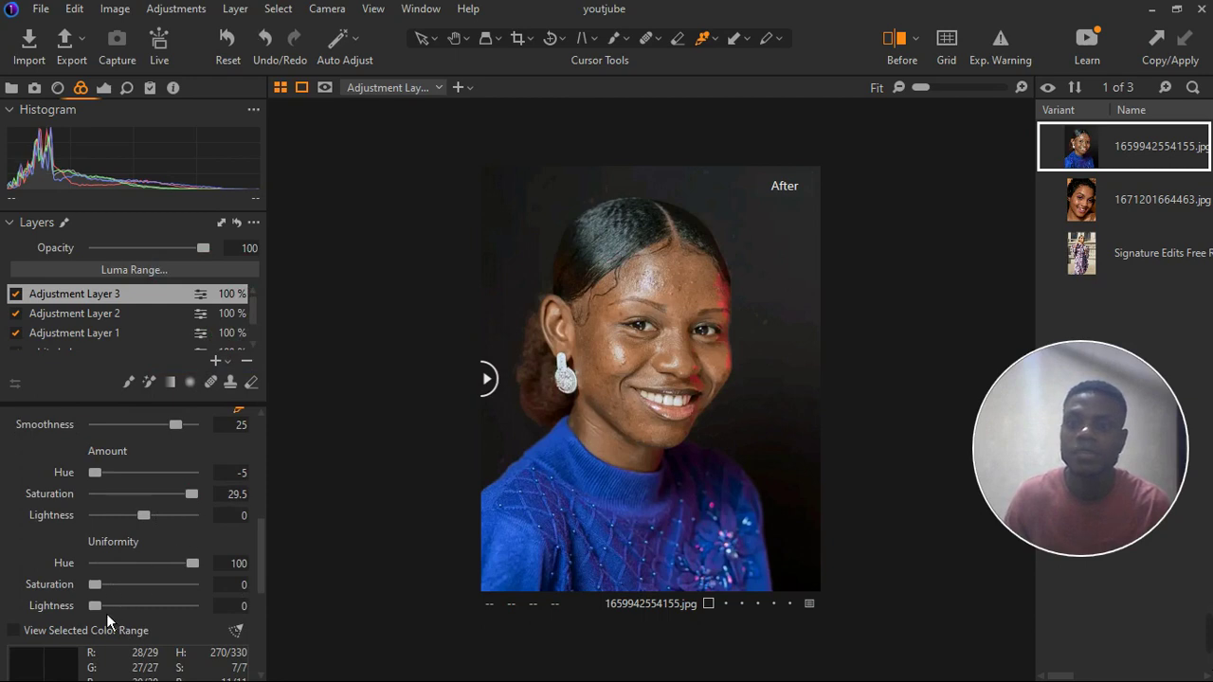
left_click_drag(106, 612, 241, 633)
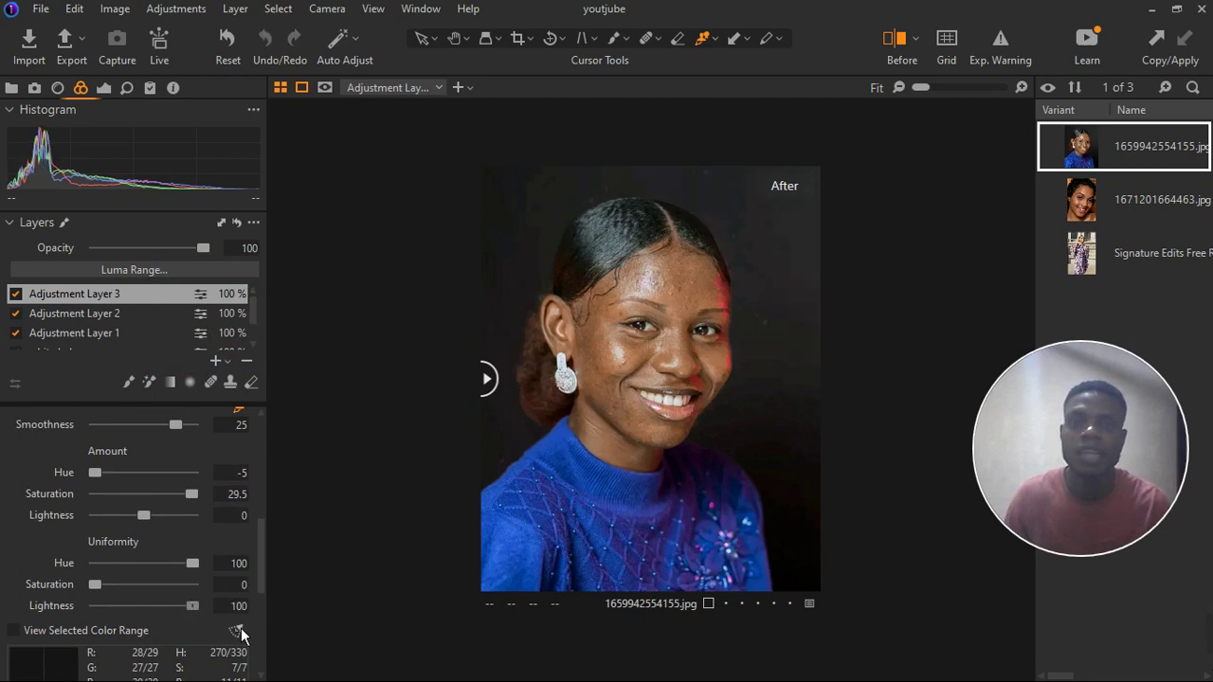
left_click_drag(178, 565, 186, 575)
left_click_drag(203, 522, 279, 531)
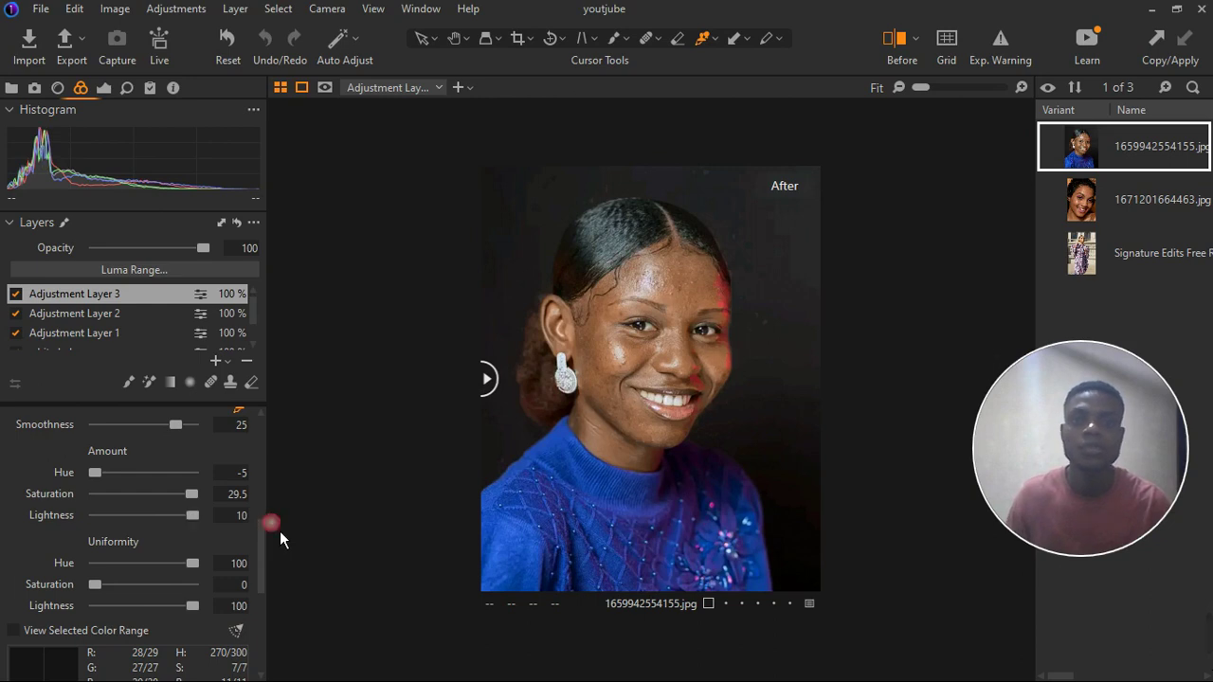
Reduce the amount to saturation 17.5 and lightness 1.6, set uniformity to hue 84, saturation 79, lightness 80, and compare the layer off and on.
left_click_drag(199, 525, 177, 510)
left_click_drag(194, 605, 179, 607)
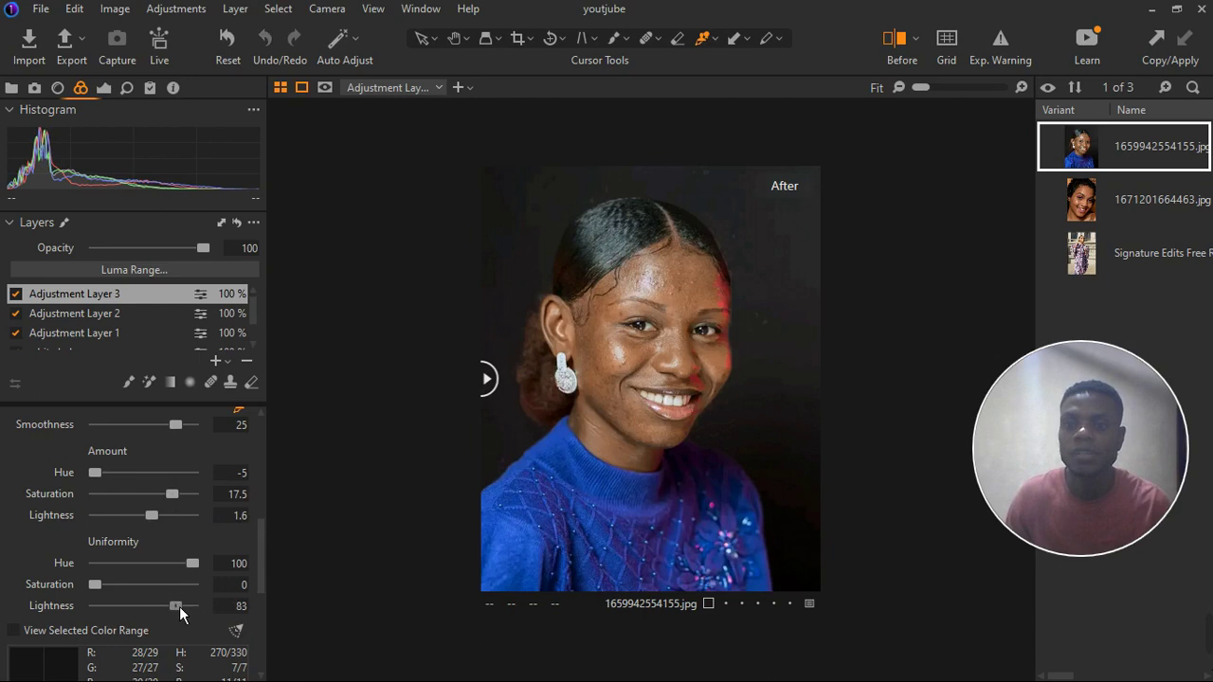
left_click_drag(194, 564, 187, 565)
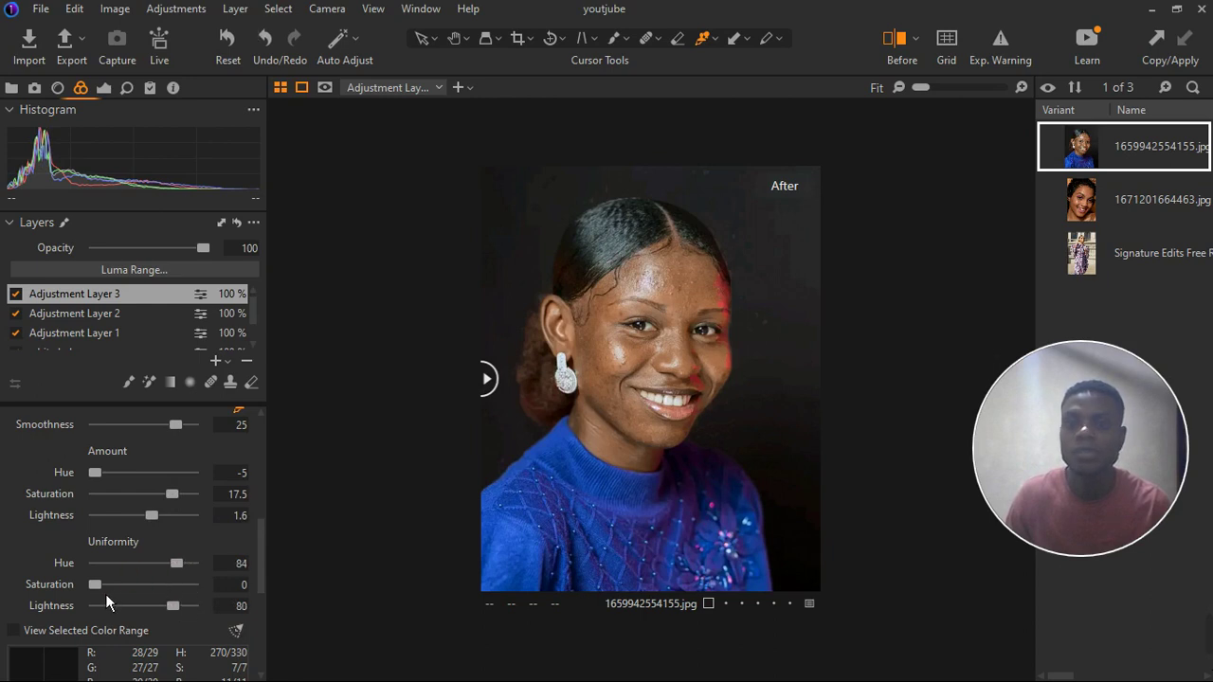
left_click_drag(106, 593, 183, 595)
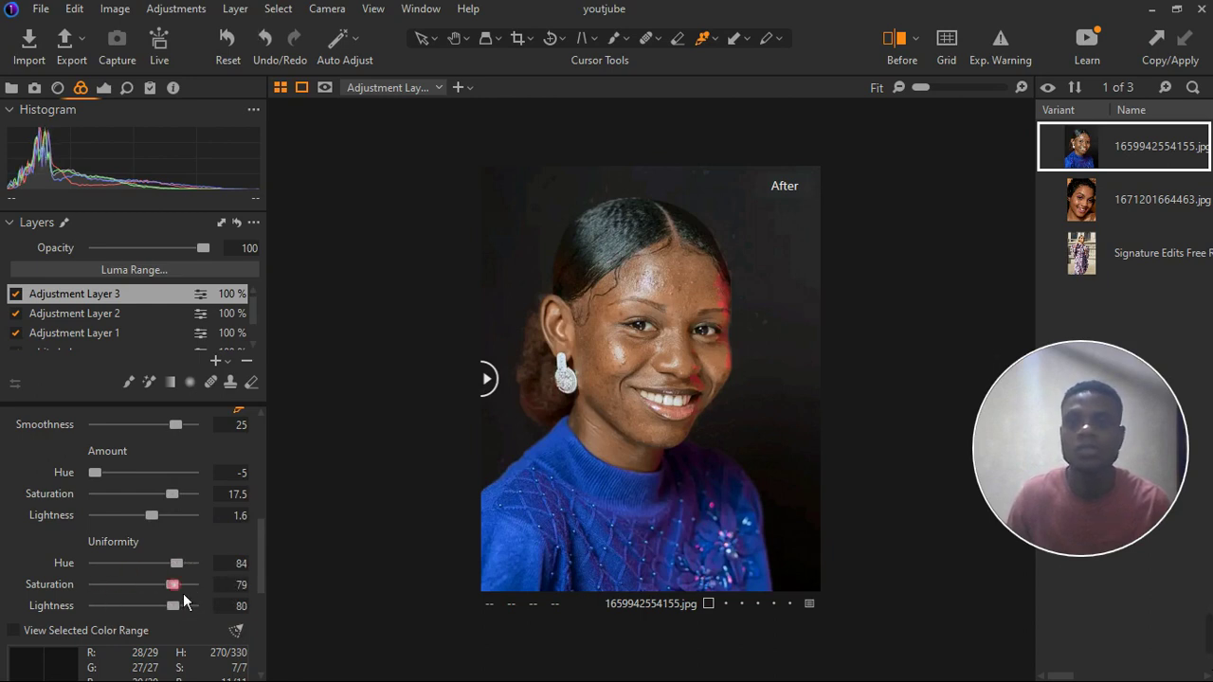
left_click(16, 295)
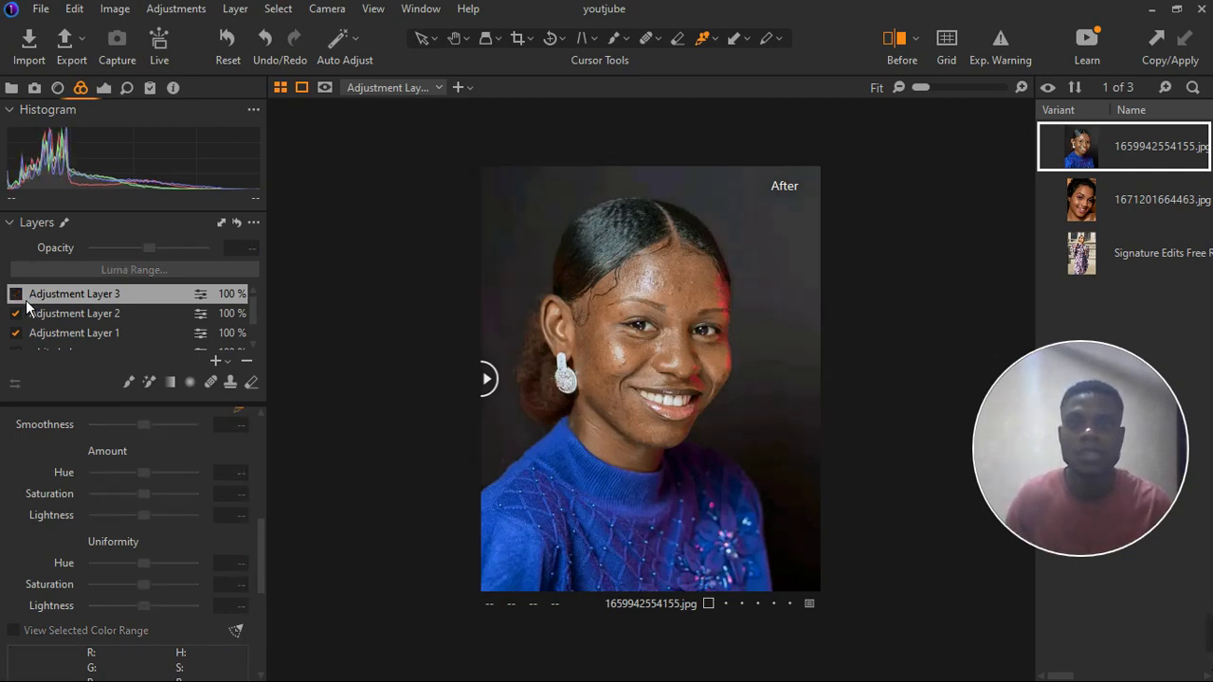
left_click(16, 294)
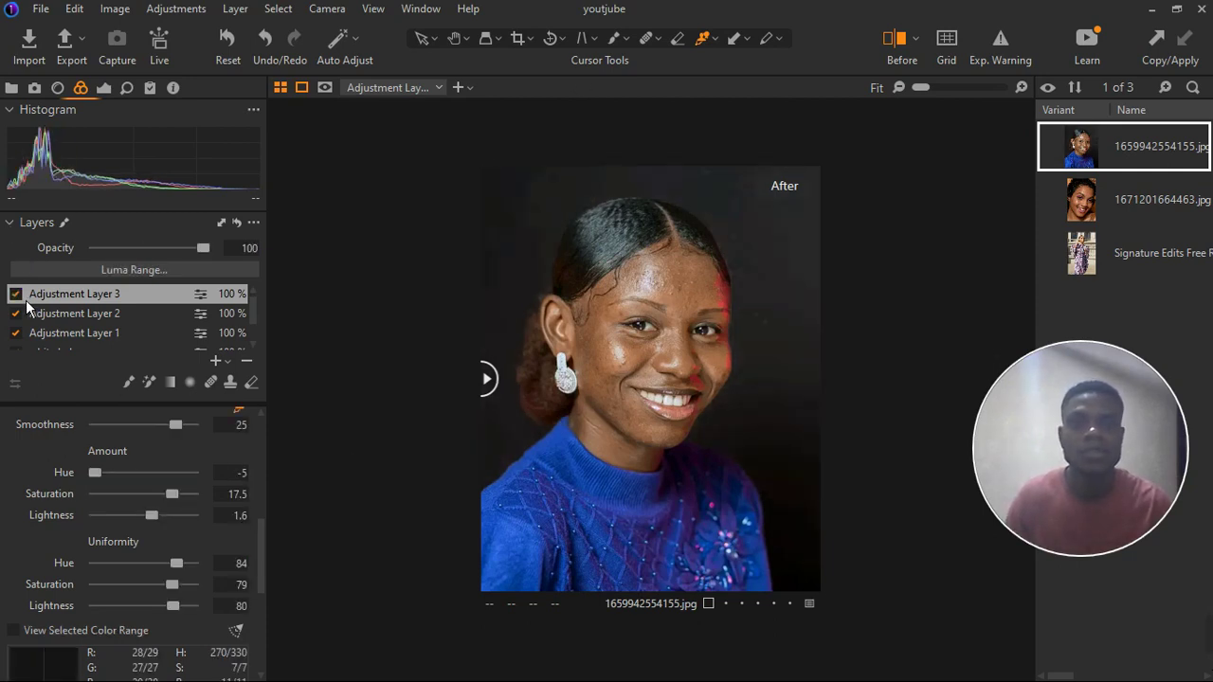
Set the Skin Tone amount to saturation -1.1 and lightness 0, and the uniformity to saturation 59 and hue 77.
left_click_drag(172, 494, 142, 494)
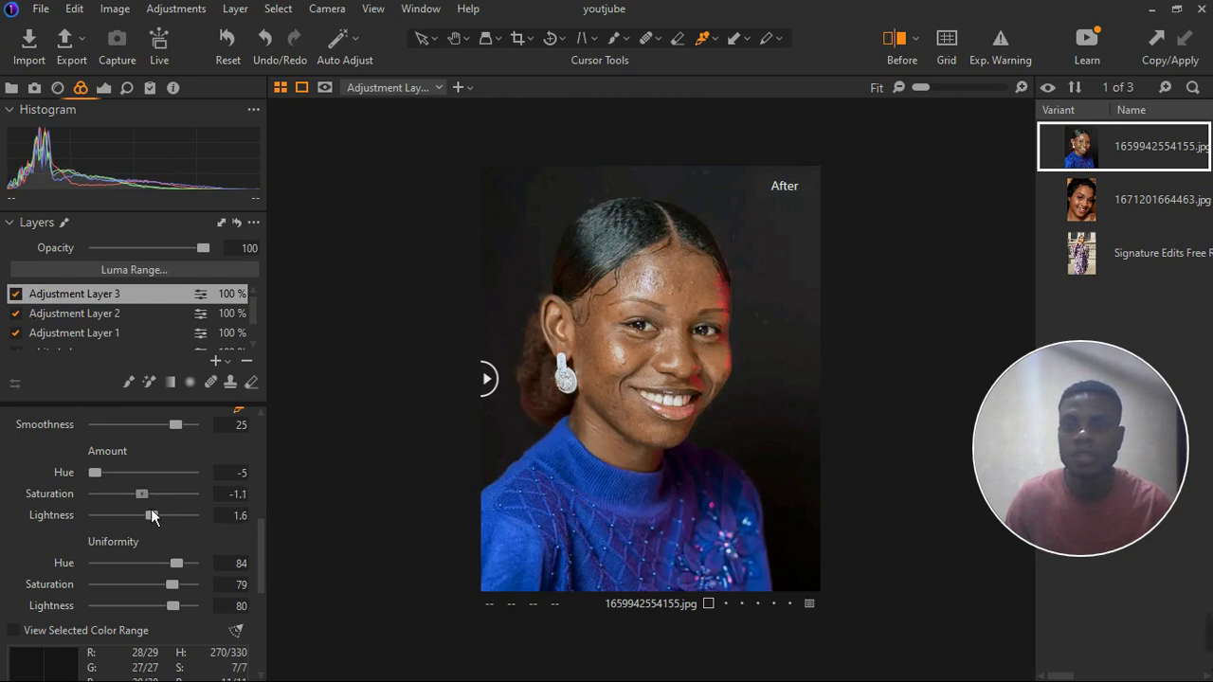
double_click(151, 515)
left_click_drag(172, 585, 153, 585)
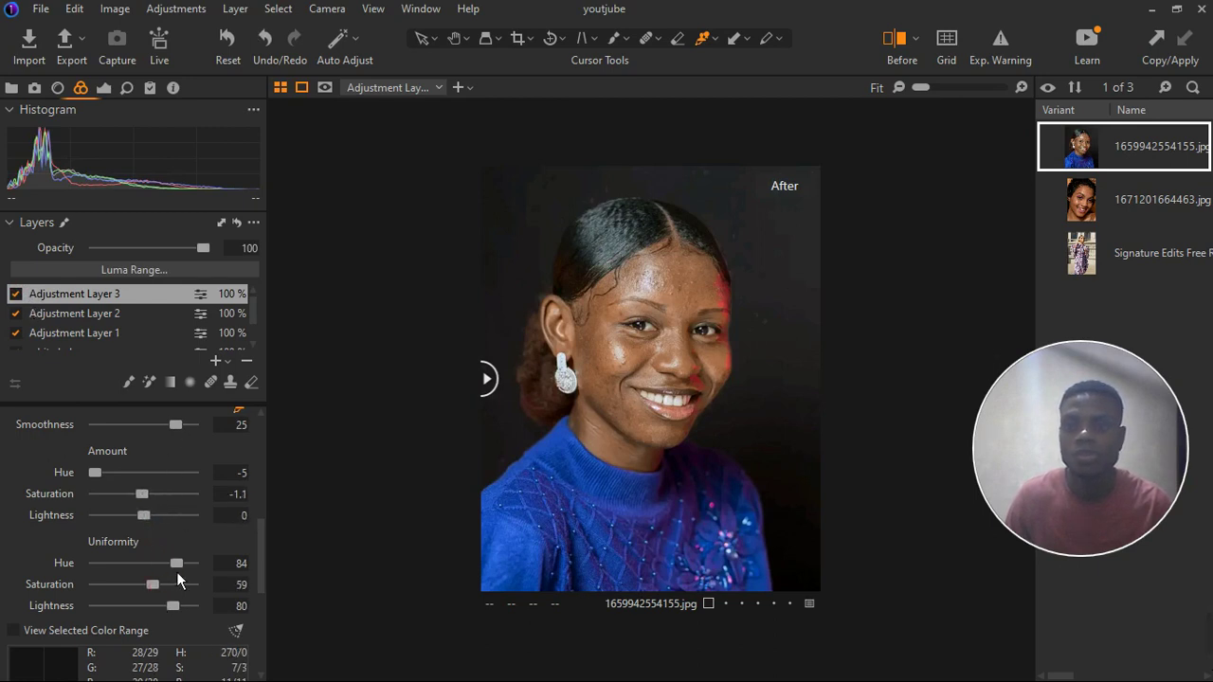
scroll(177, 568, "down", 3)
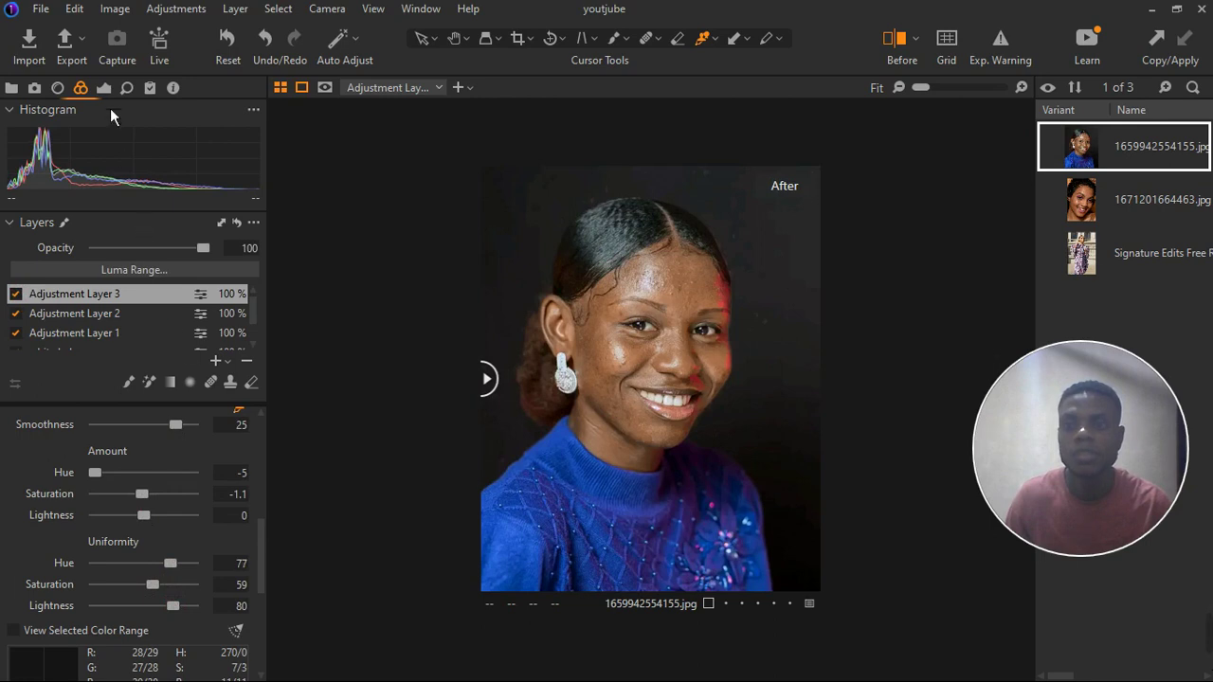
Set the masked background's exposure to 0.07 on Adjustment Layer 3.
scroll(172, 512, "down", 5)
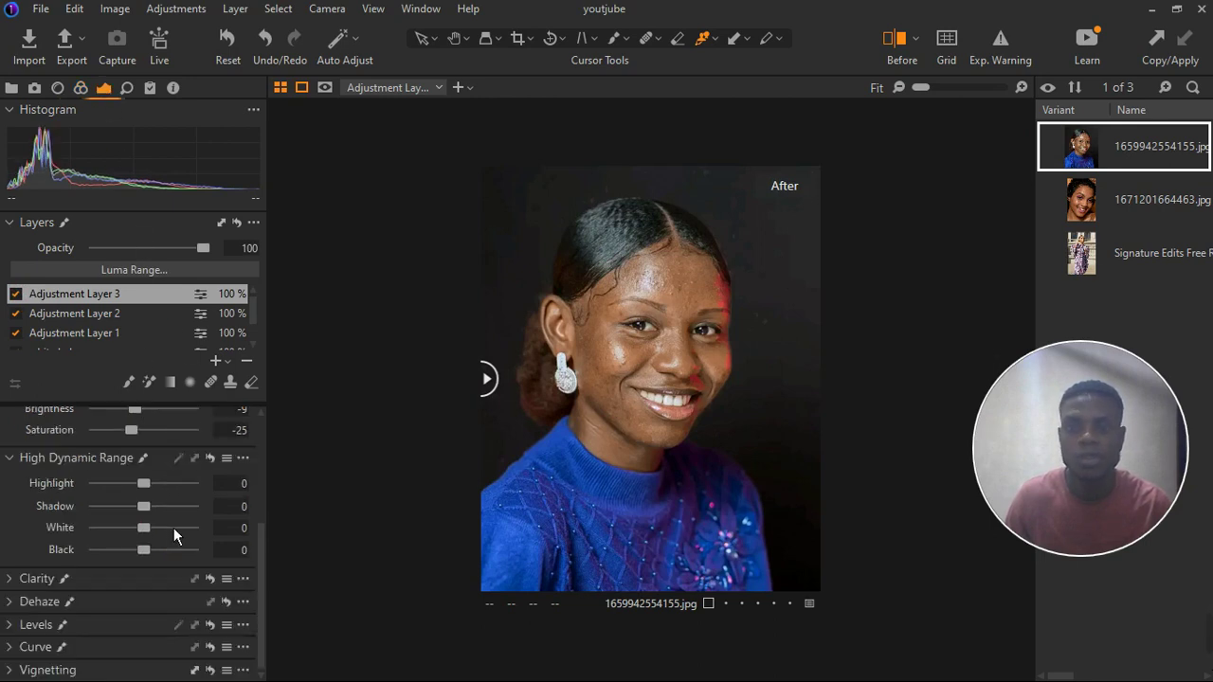
scroll(158, 441, "up", 2)
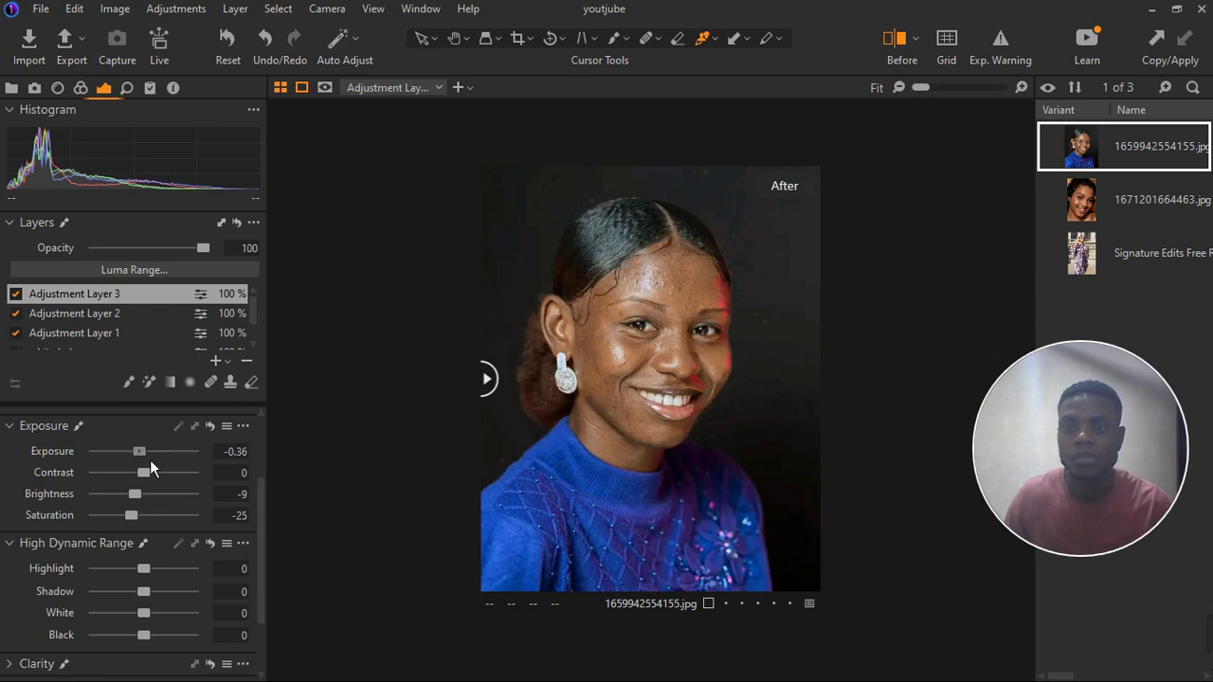
left_click_drag(150, 460, 154, 458)
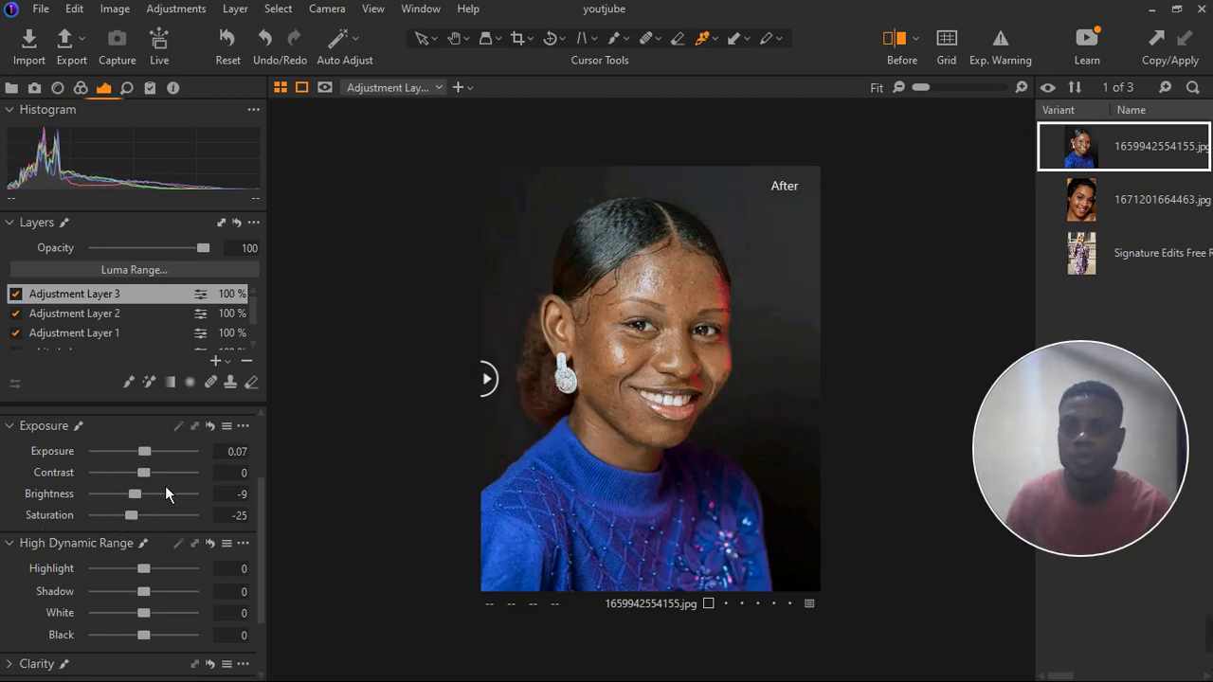
Try a lower exposure of -0.44 on the masked background, and reset Adjustment Layer 3's exposure to 0.
left_click_drag(155, 464, 148, 463)
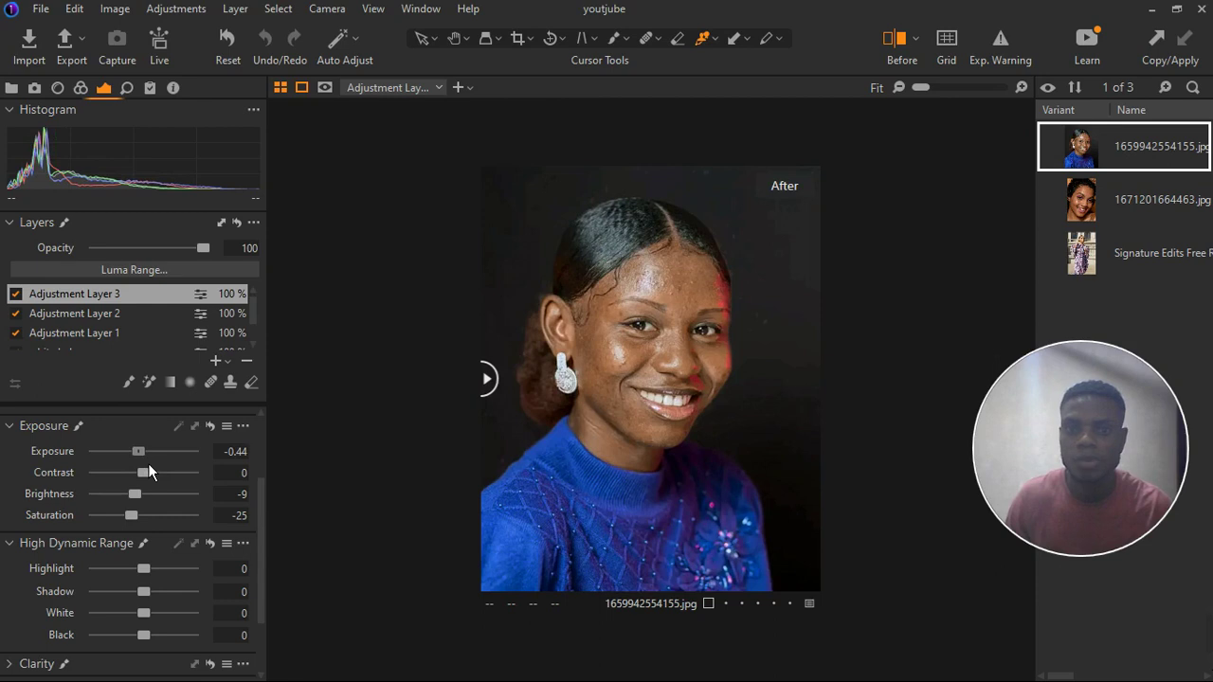
double_click(147, 464)
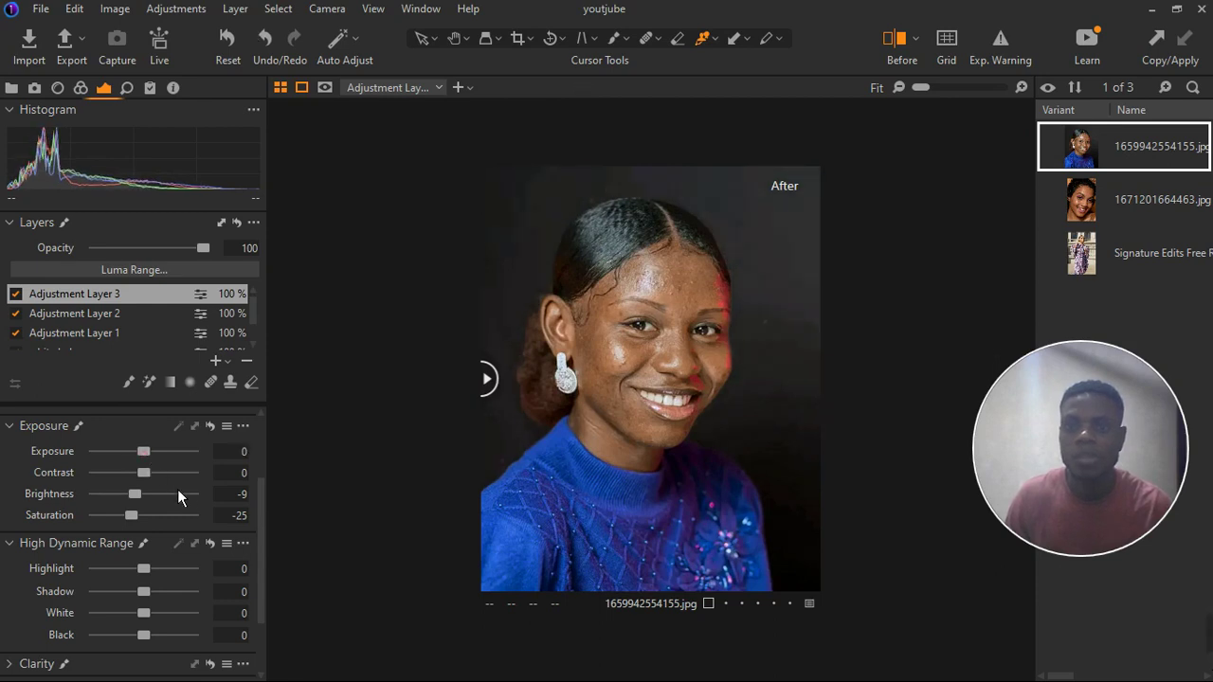
left_click_drag(143, 491, 149, 497)
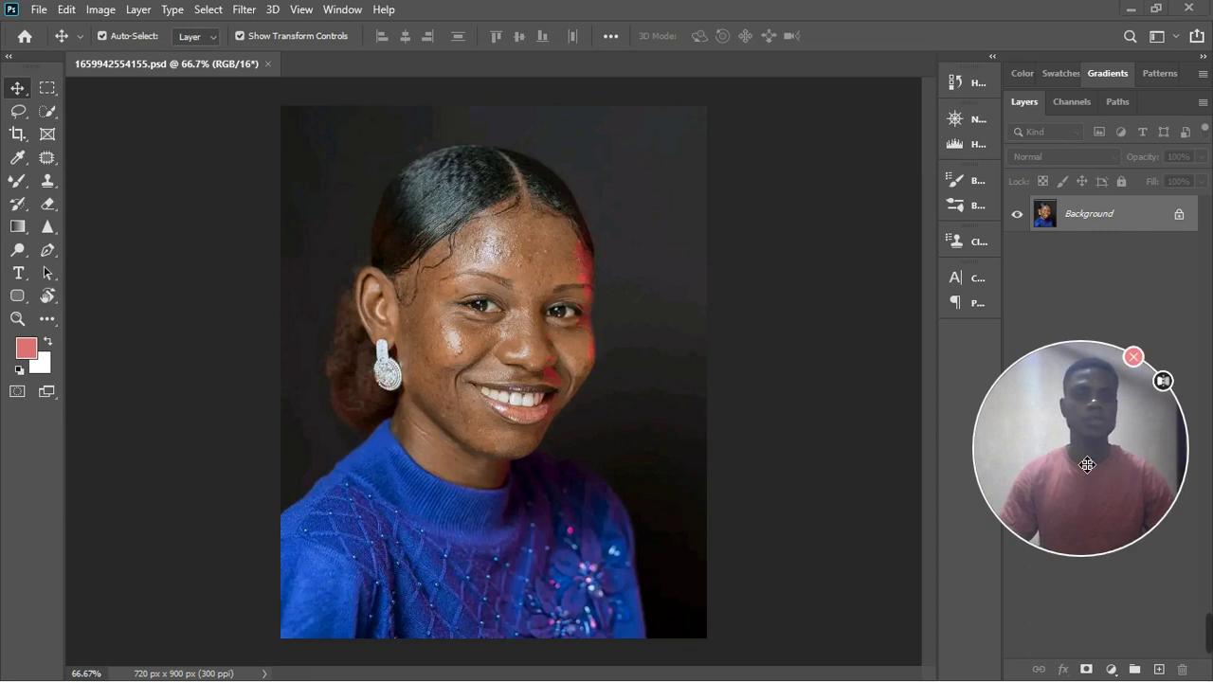
Unlock the portrait's Background layer so it can be edited as a regular layer.
left_click_drag(1083, 464, 109, 551)
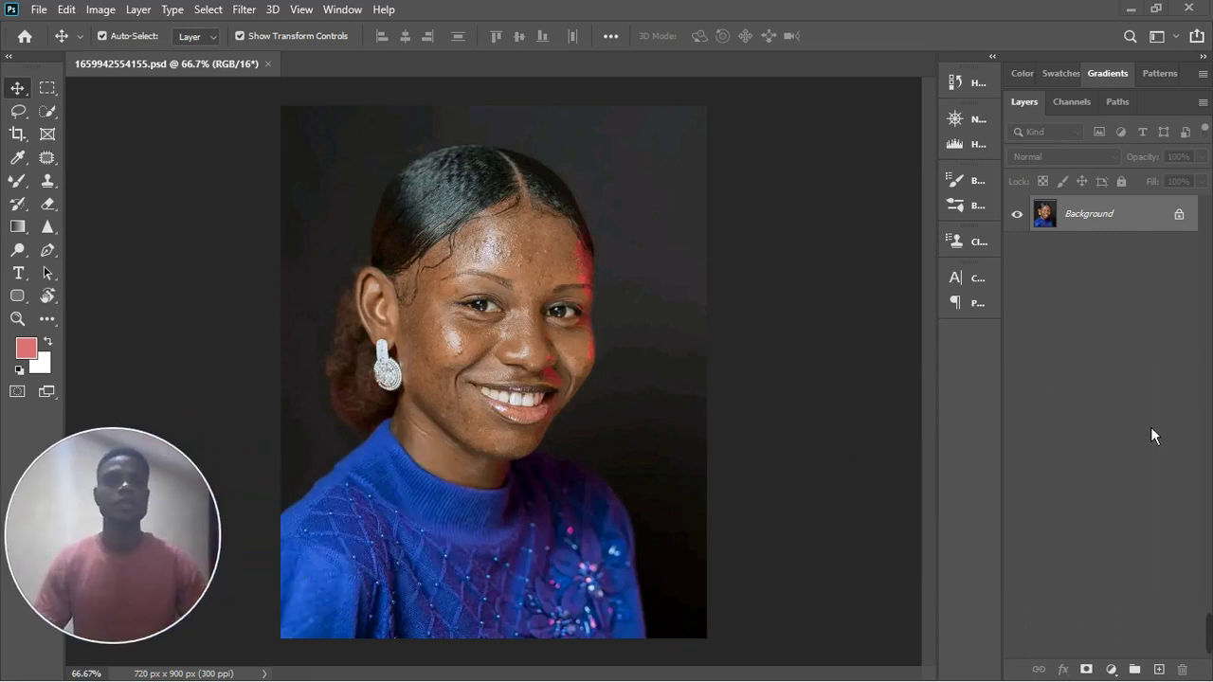
left_click(1180, 215)
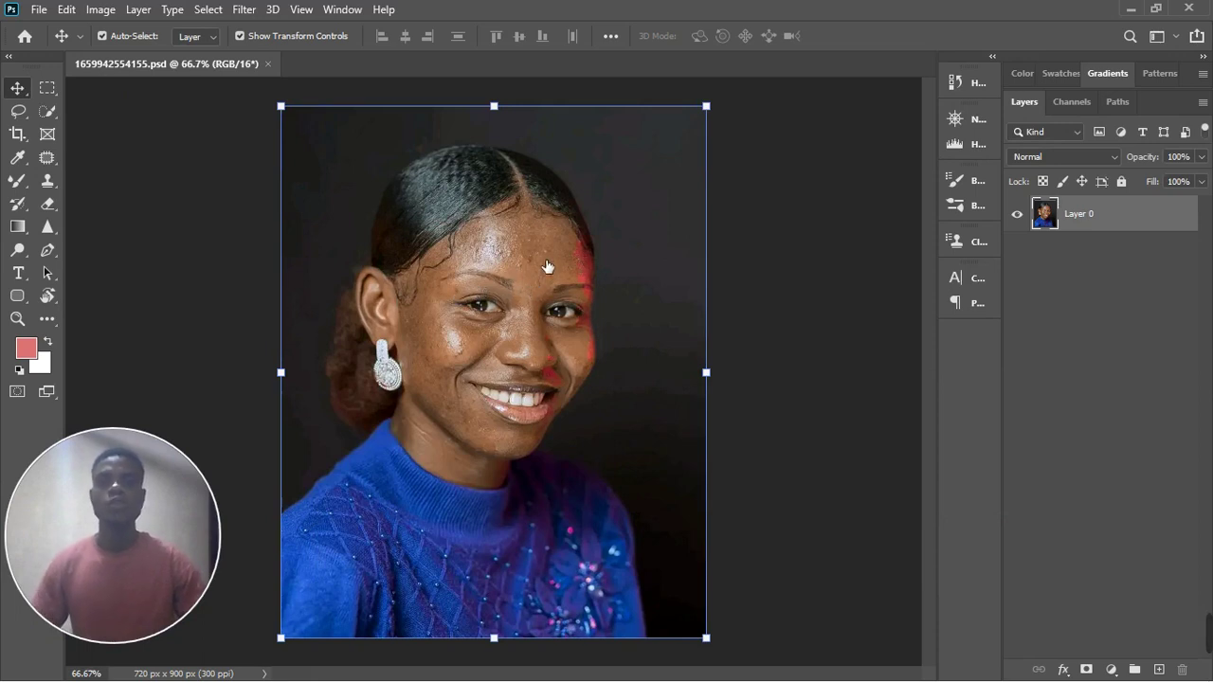
key("h")
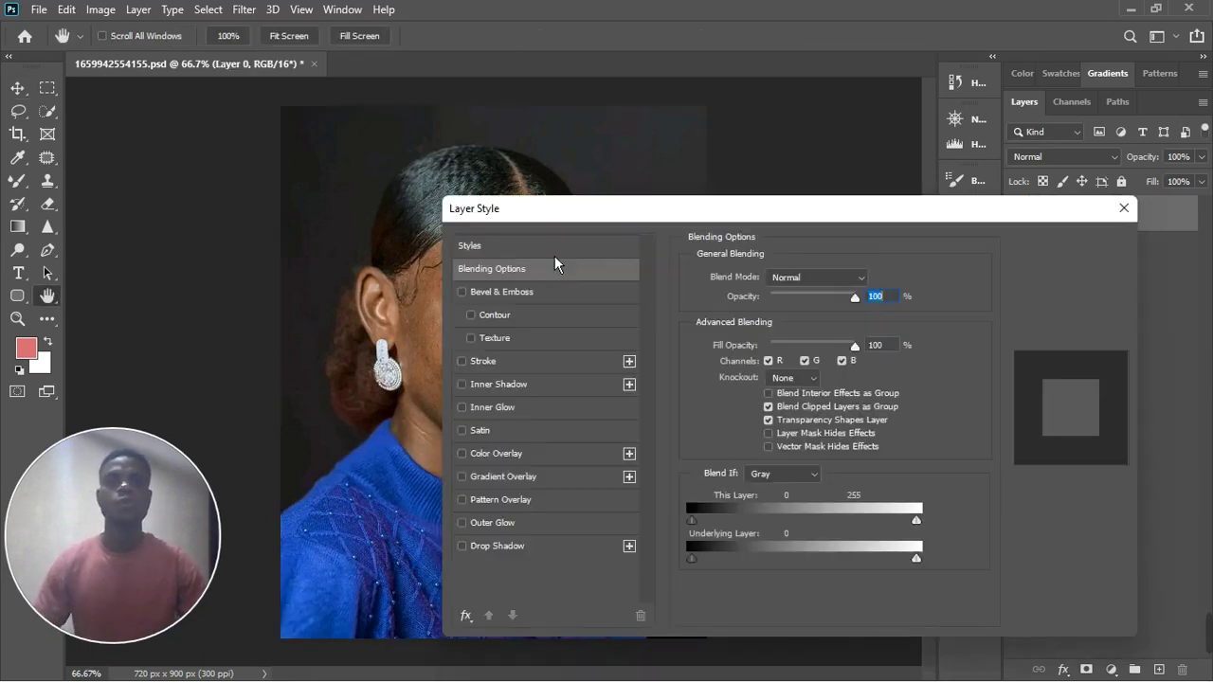
left_click(554, 248)
left_click(579, 289)
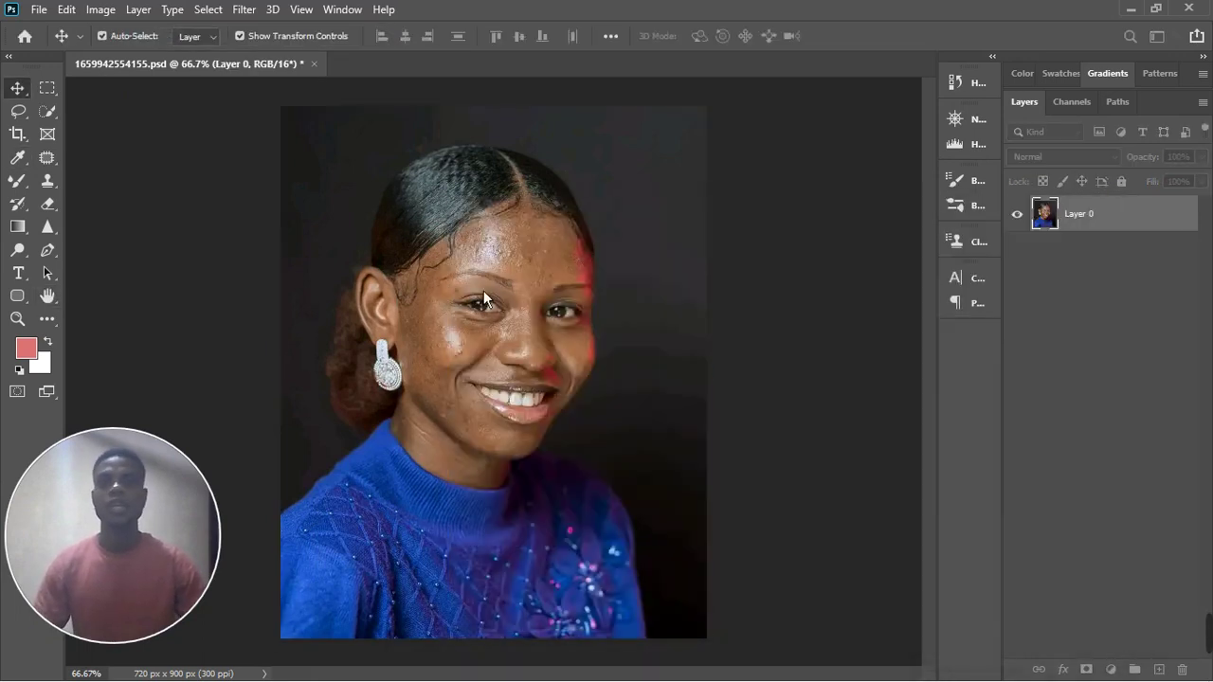
Duplicate the unlocked portrait layer twice to make two copies for frequency separation.
scroll(522, 315, "up", 5)
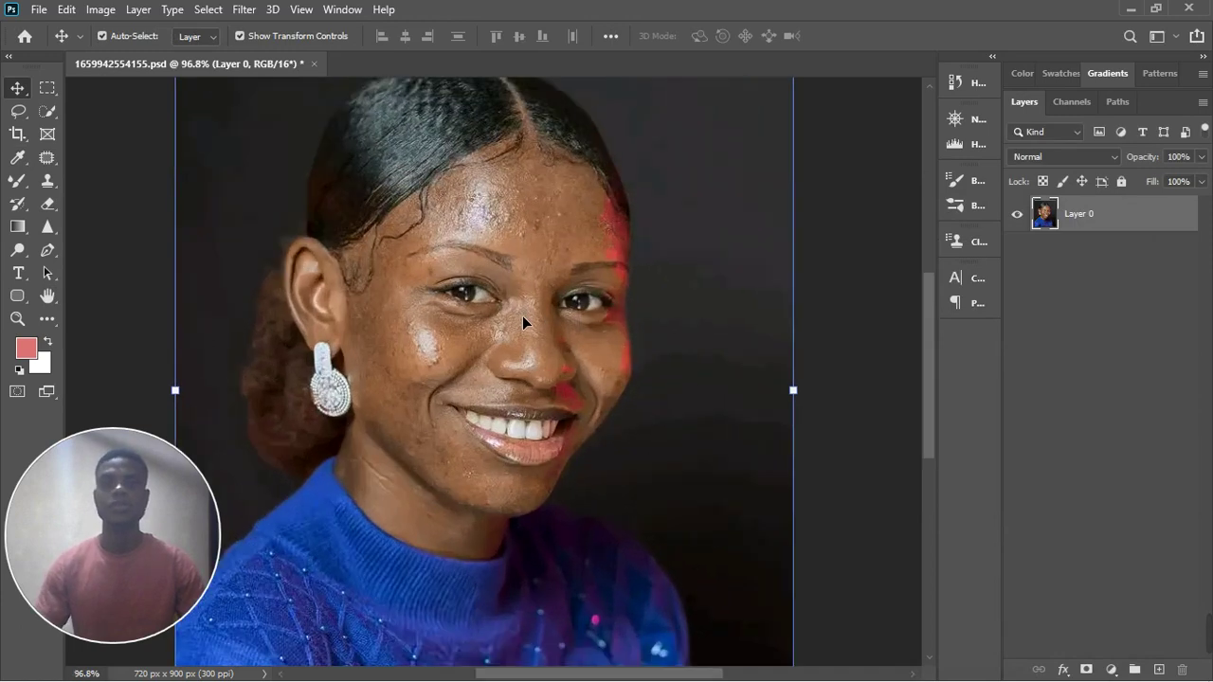
scroll(515, 327, "up", 3)
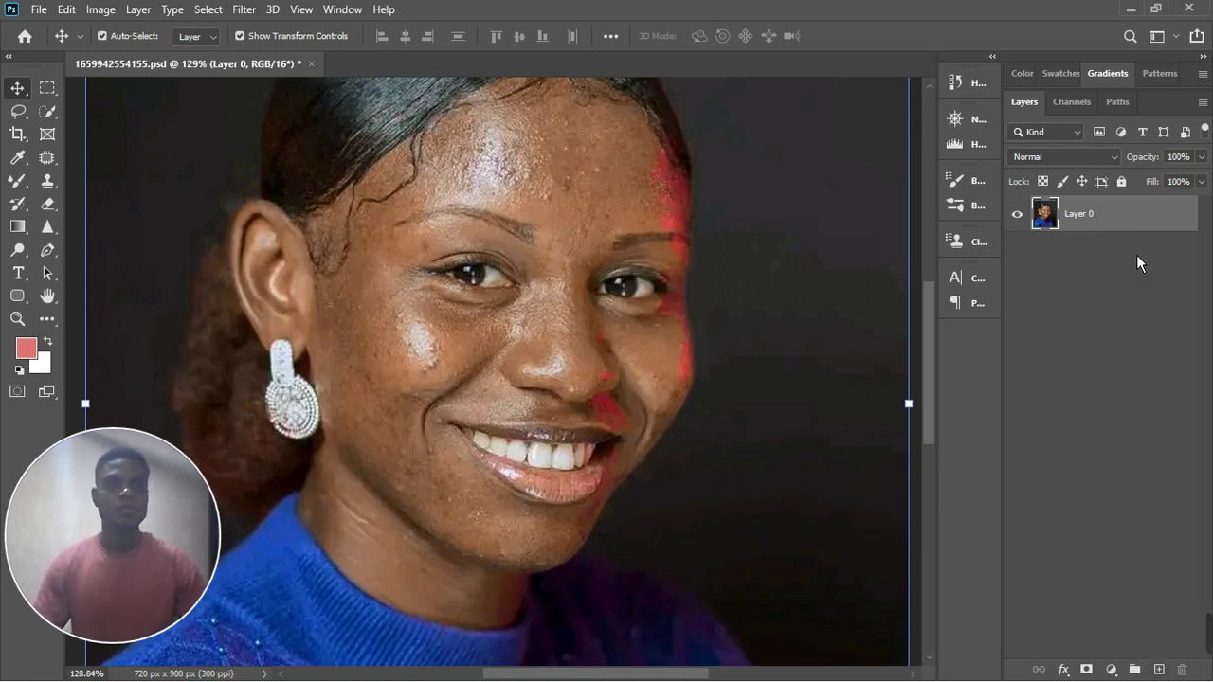
key("ctrl+j")
key("ctrl+j")
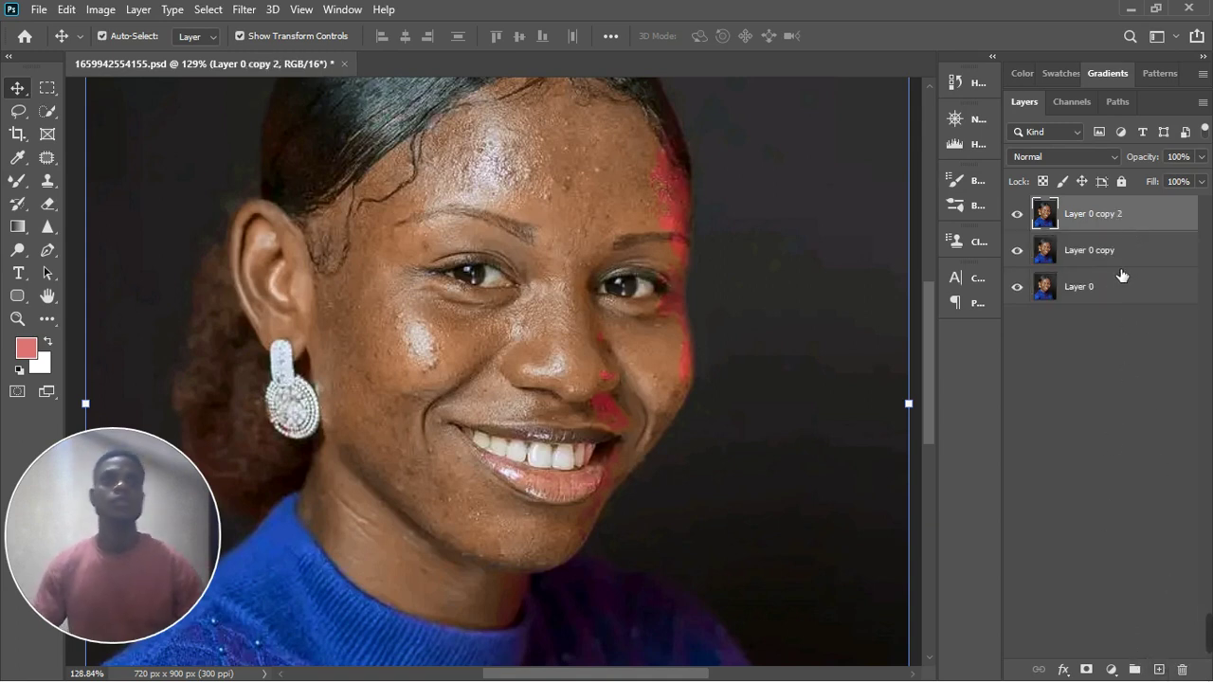
Rename the lower copy "color" and the upper copy "texture".
double_click(1094, 261)
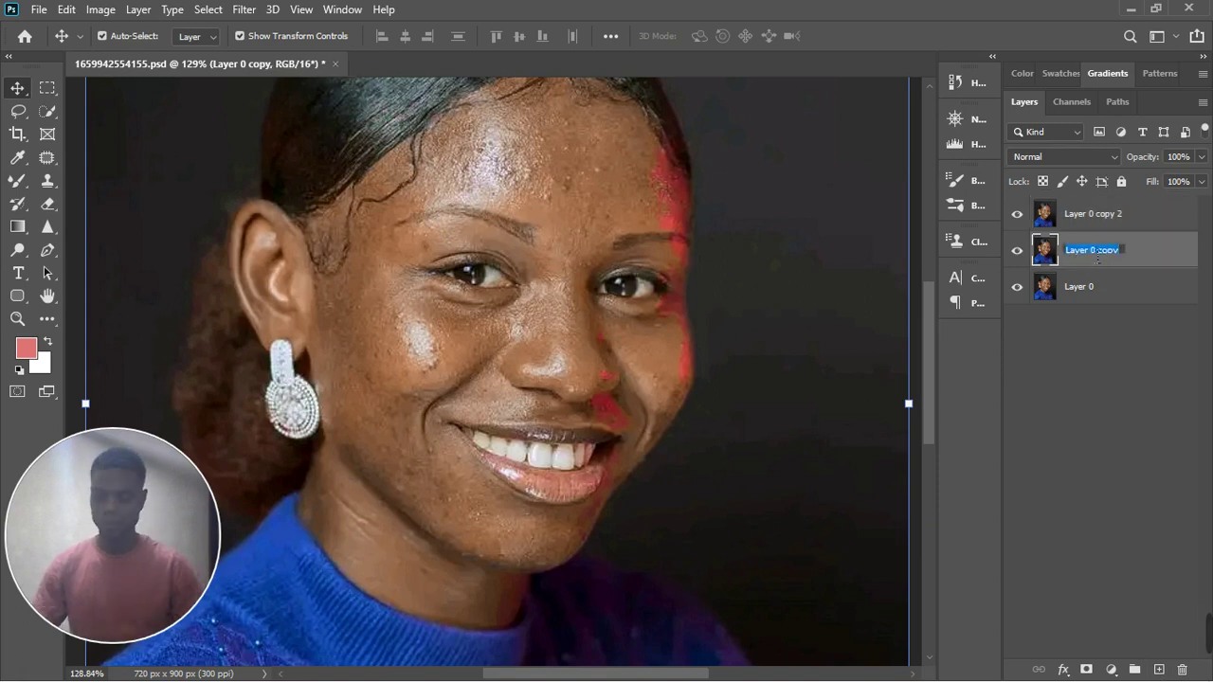
key("Return")
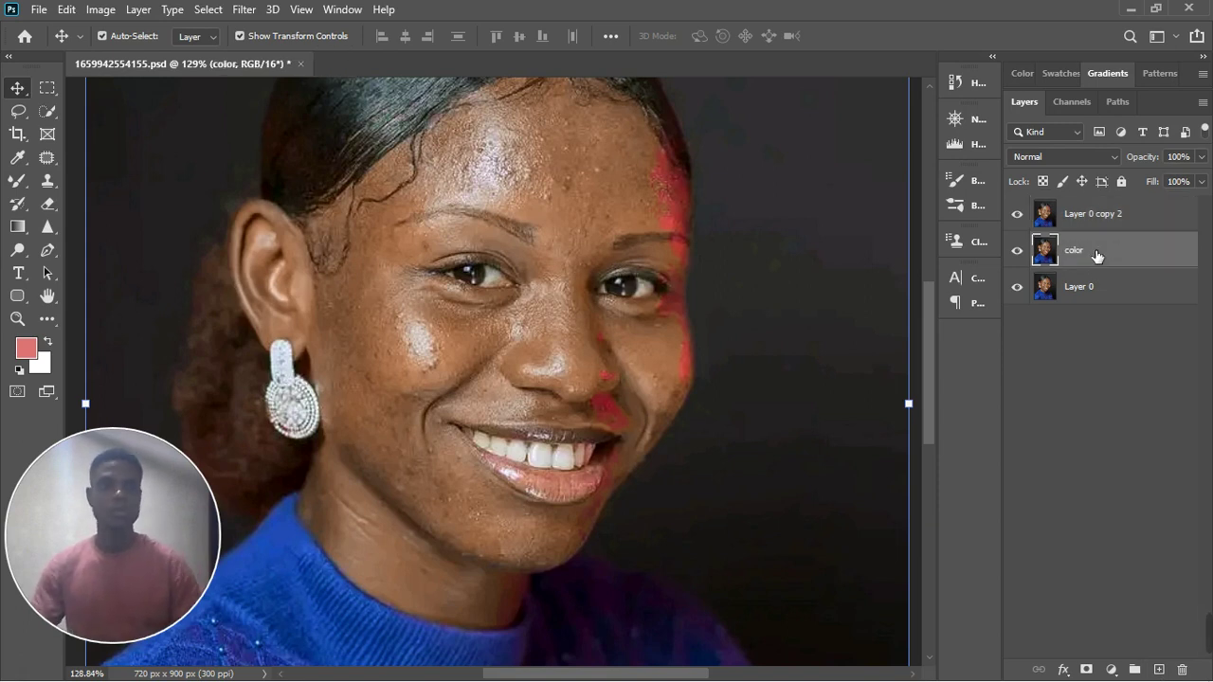
double_click(1094, 214)
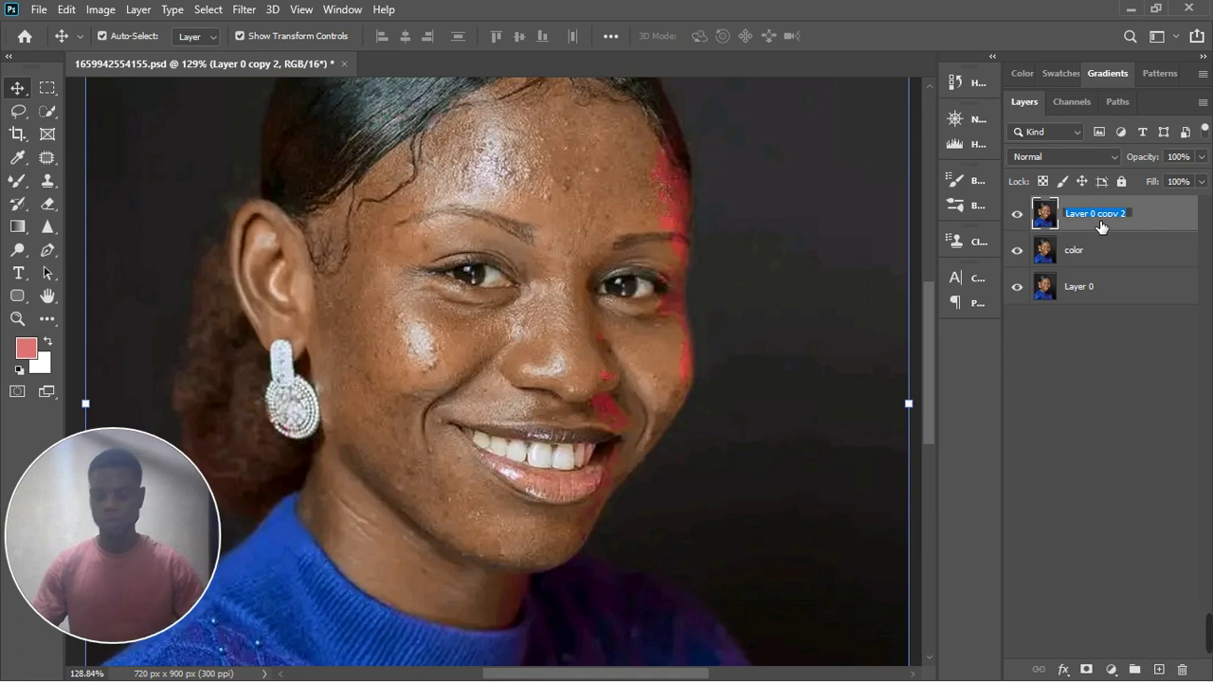
type("tex")
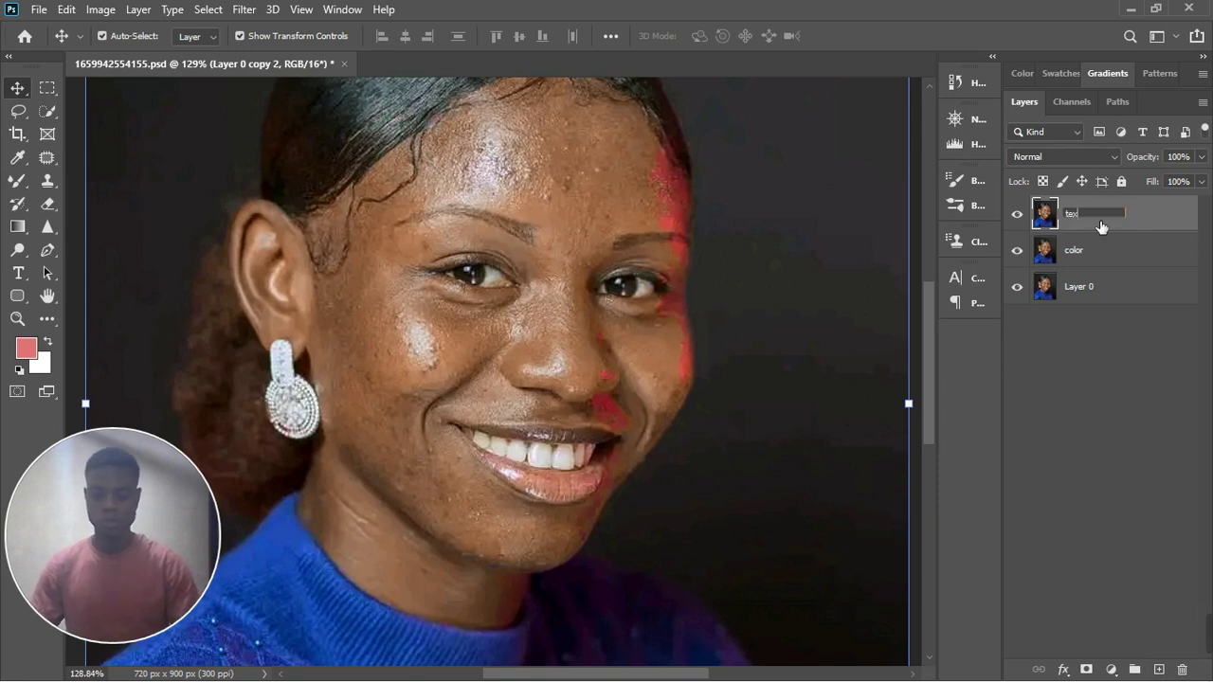
type("ture")
key("Return")
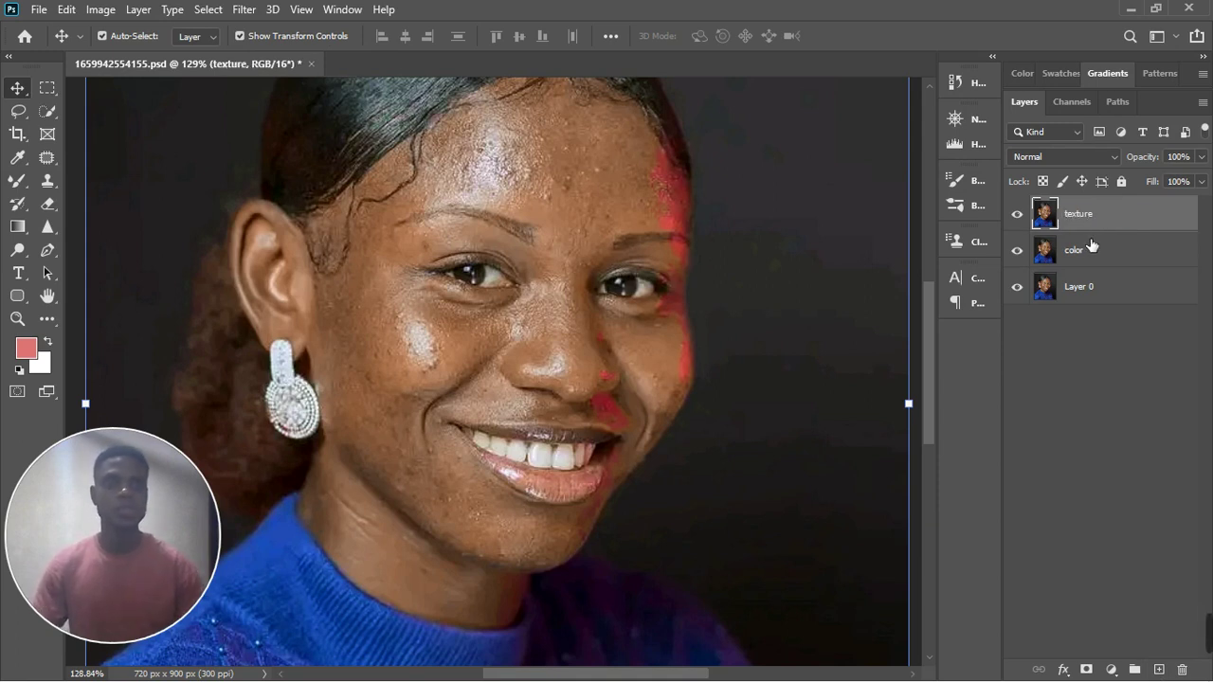
Hide the texture layer and apply a Gaussian Blur with a 4.1-pixel radius to the color layer.
left_click(1104, 252)
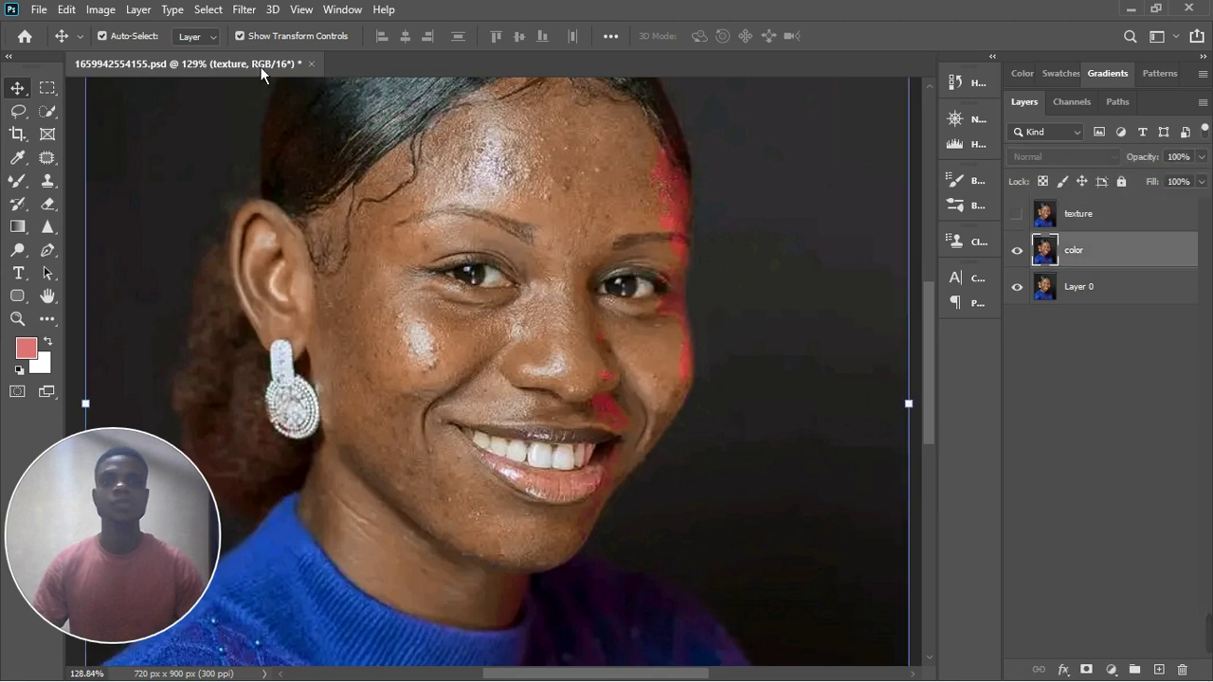
left_click(244, 9)
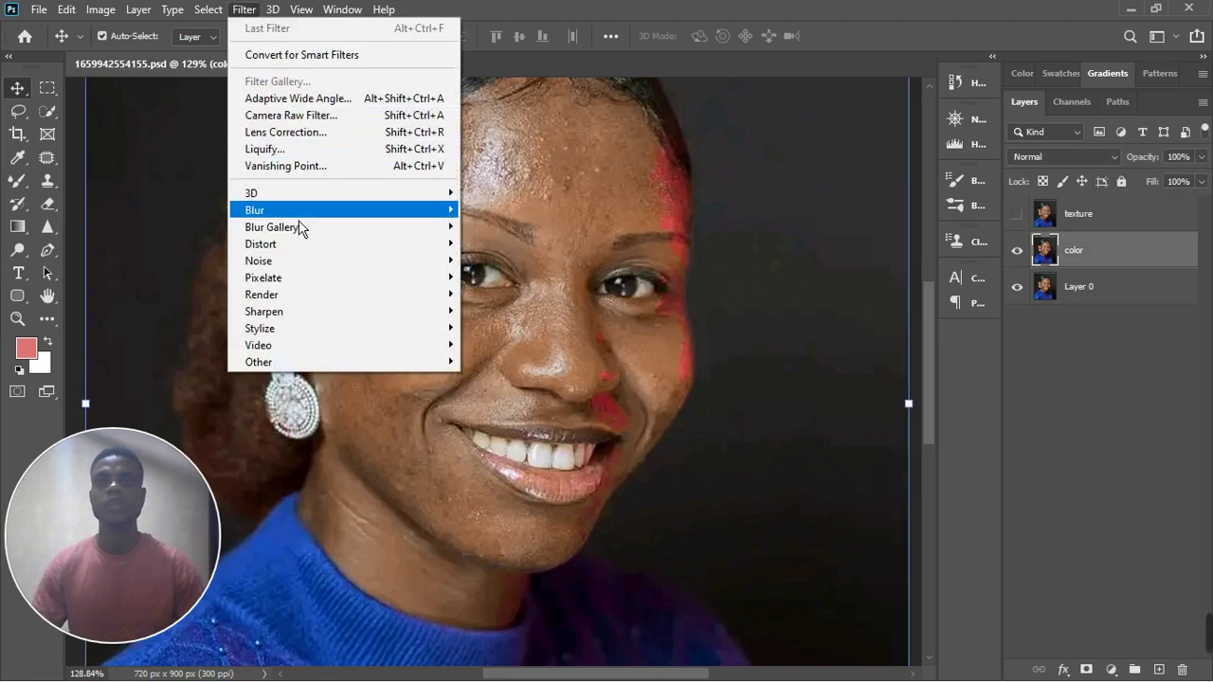
mouse_move(303, 210)
left_click(509, 277)
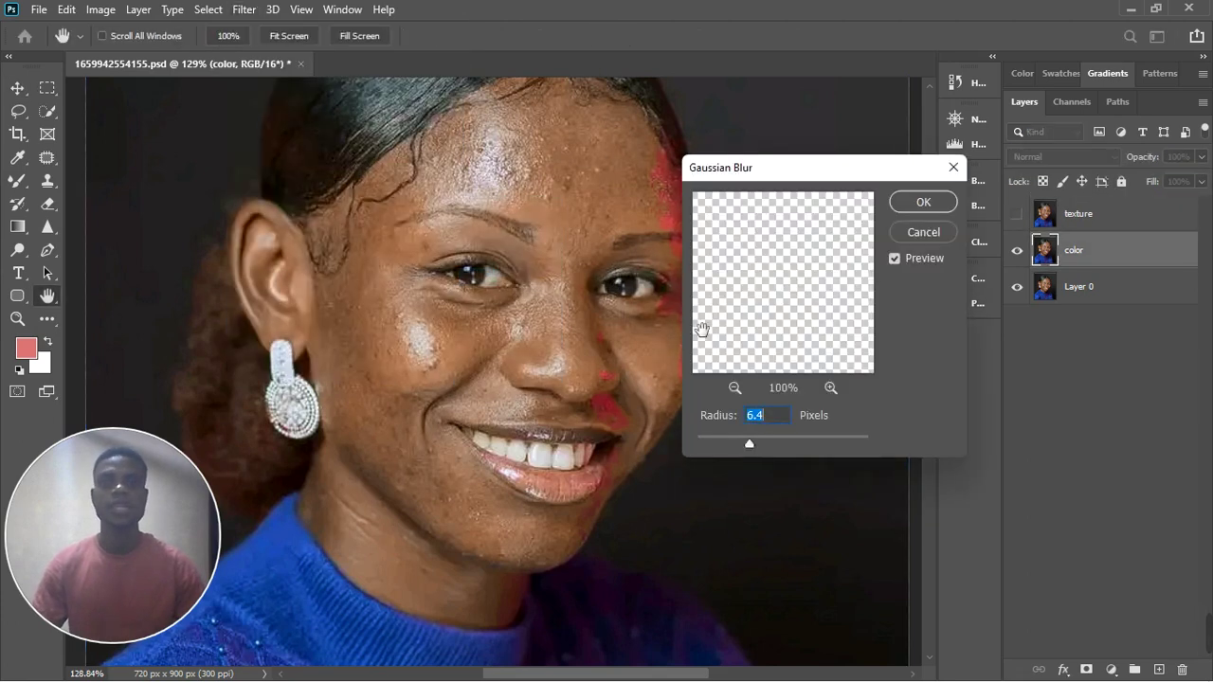
left_click_drag(755, 453, 715, 450)
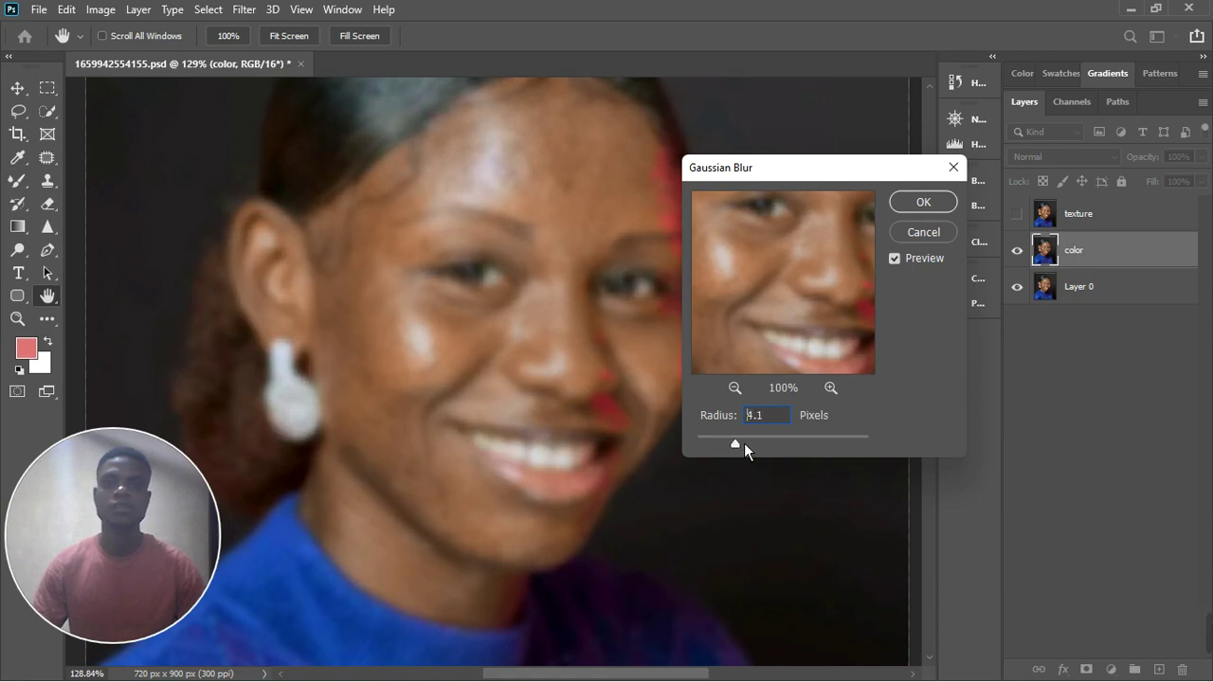
left_click(922, 209)
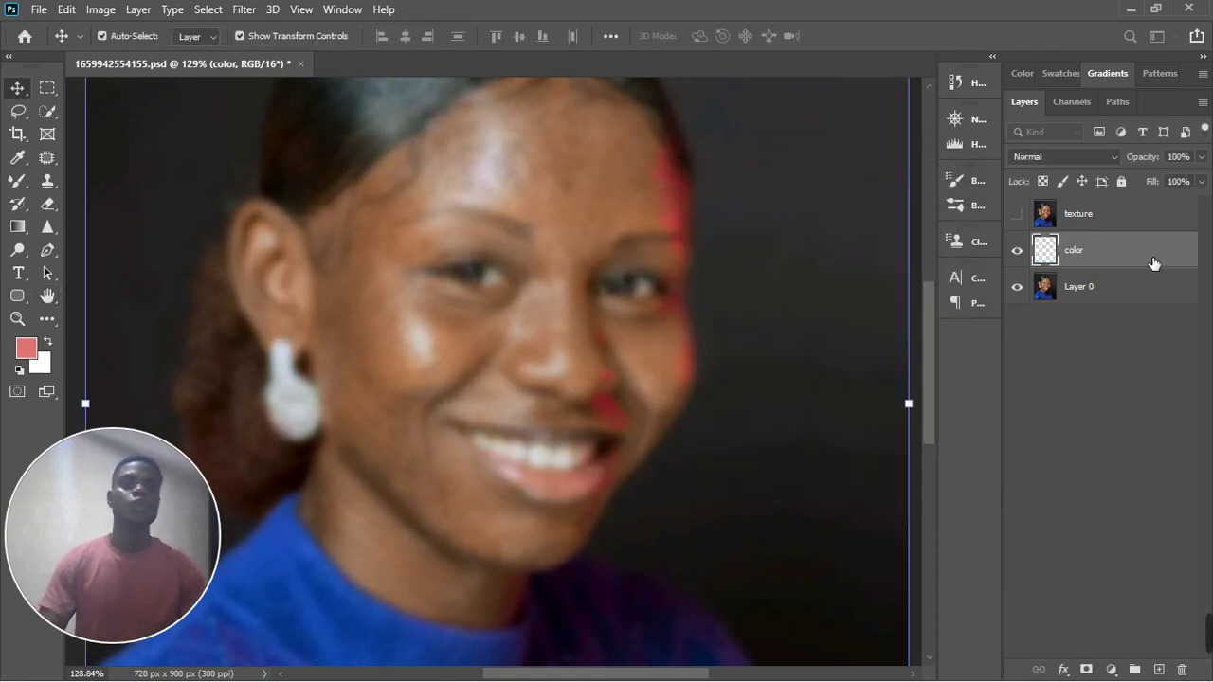
Show the texture layer and run Apply Image on it with the color layer as source, Subtract blending, scale 2 and offset 128.
left_click(1017, 216)
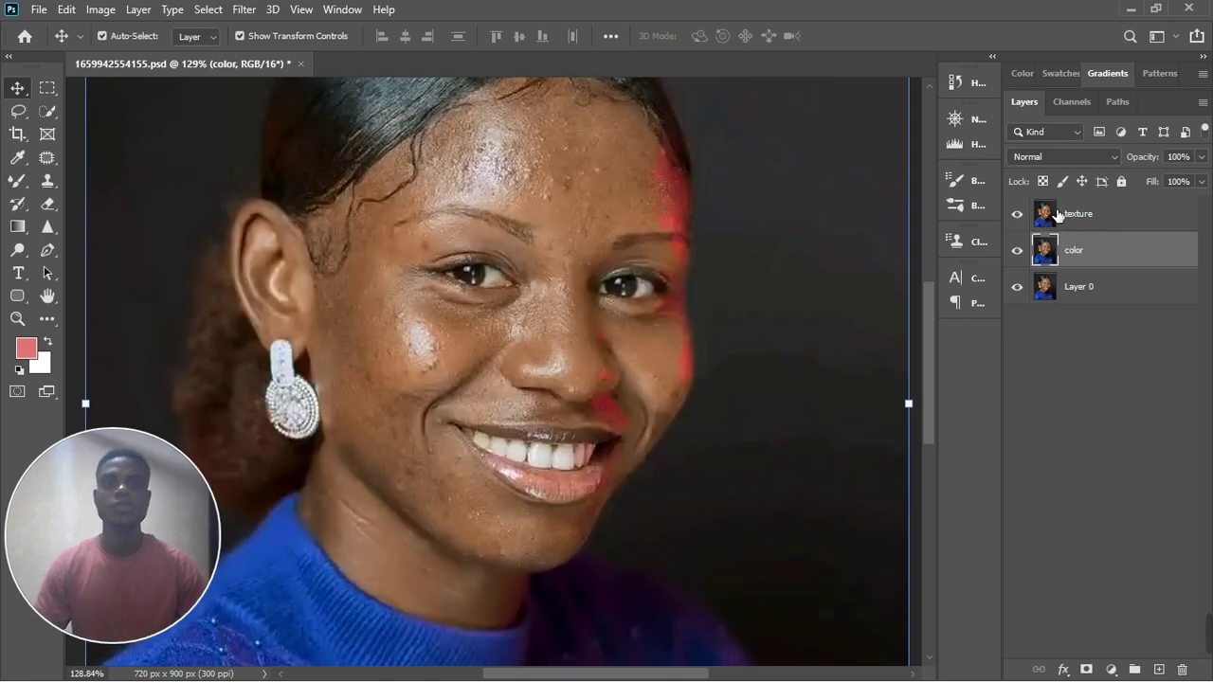
left_click(1100, 216)
left_click(99, 13)
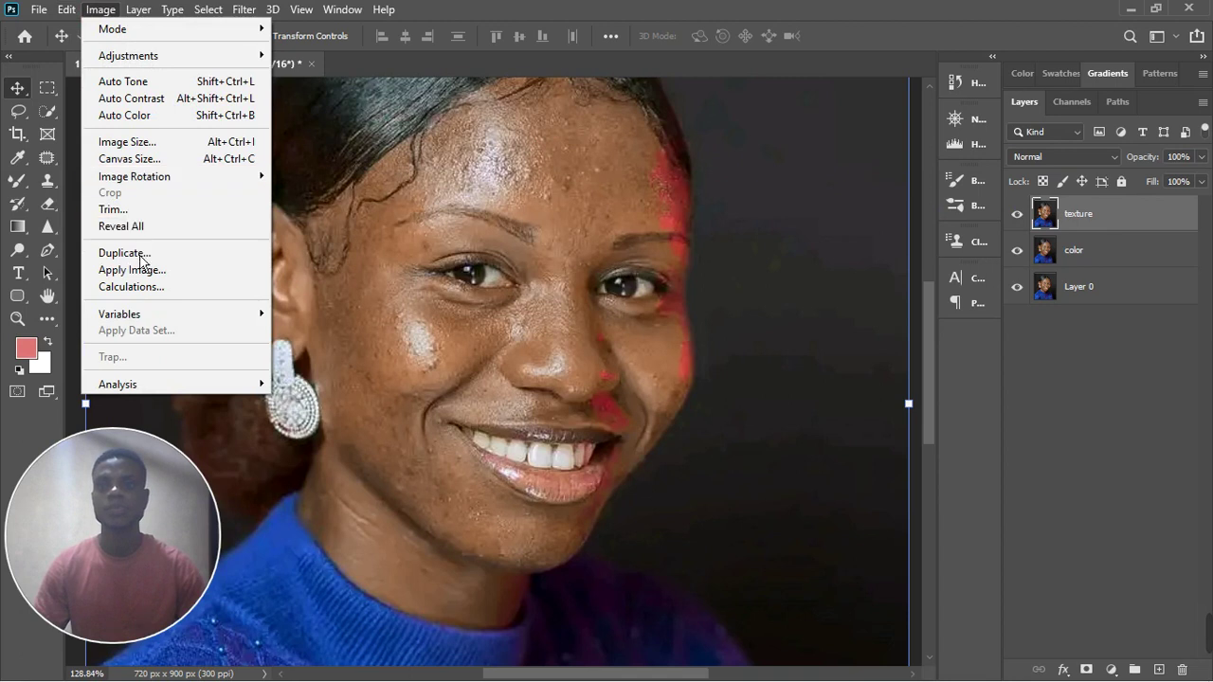
left_click(137, 271)
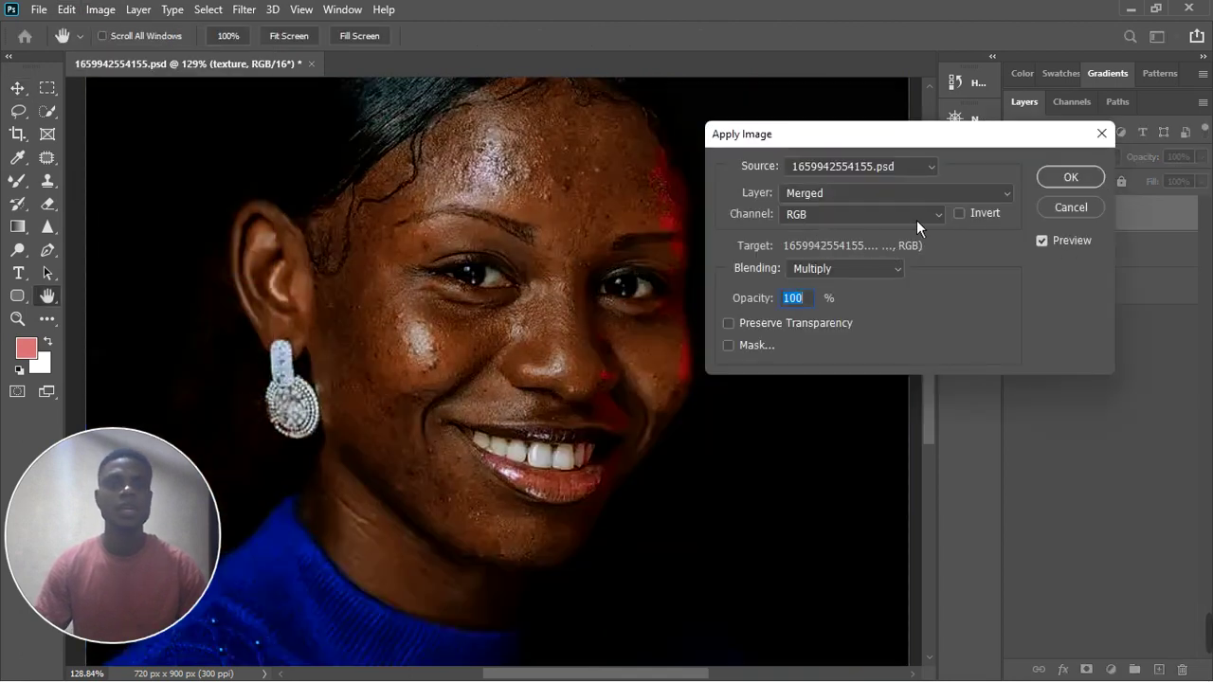
left_click(914, 194)
left_click(851, 261)
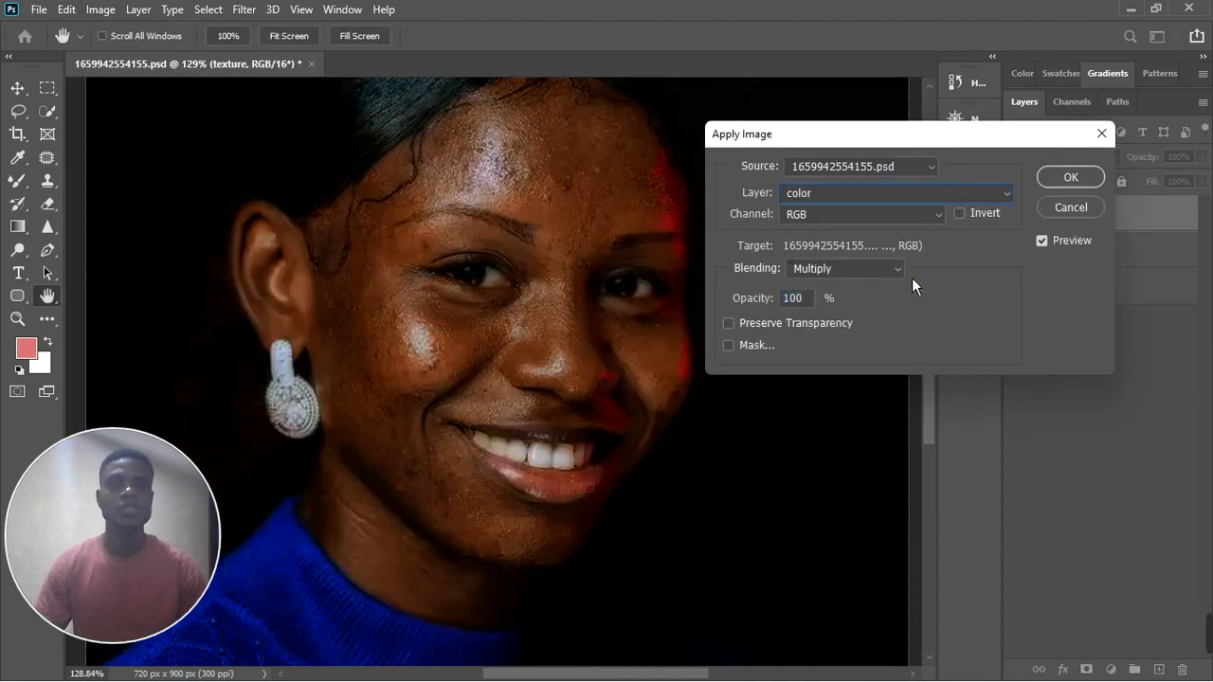
left_click(912, 275)
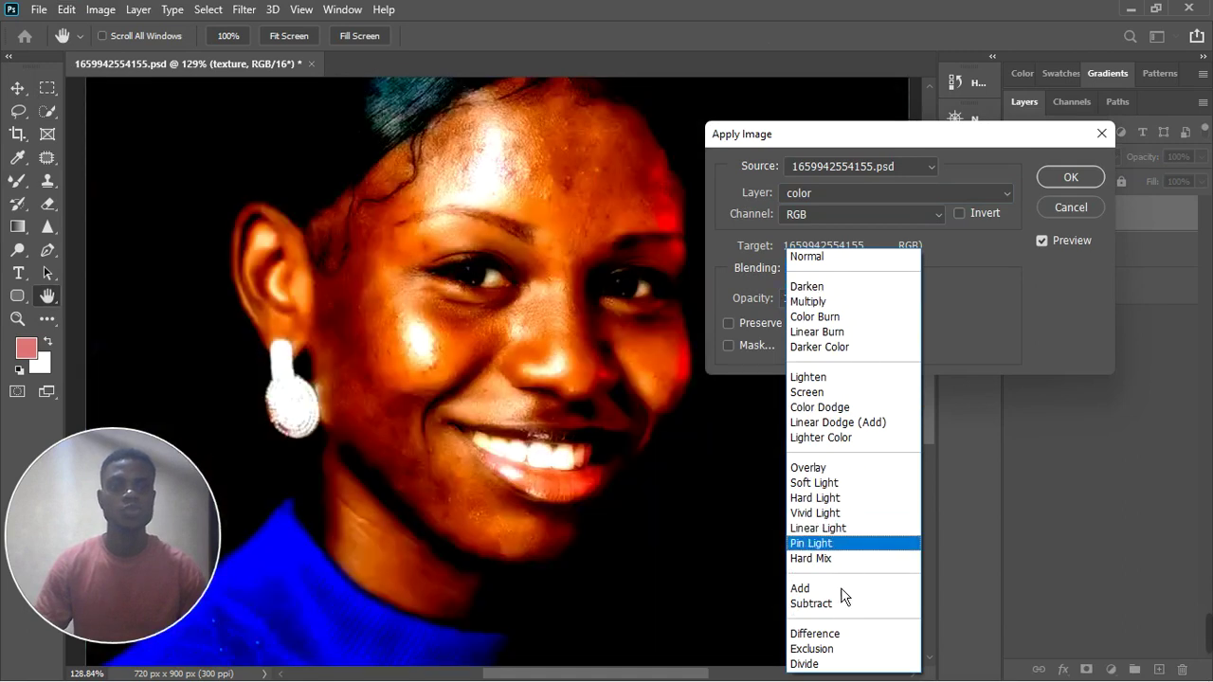
left_click(840, 604)
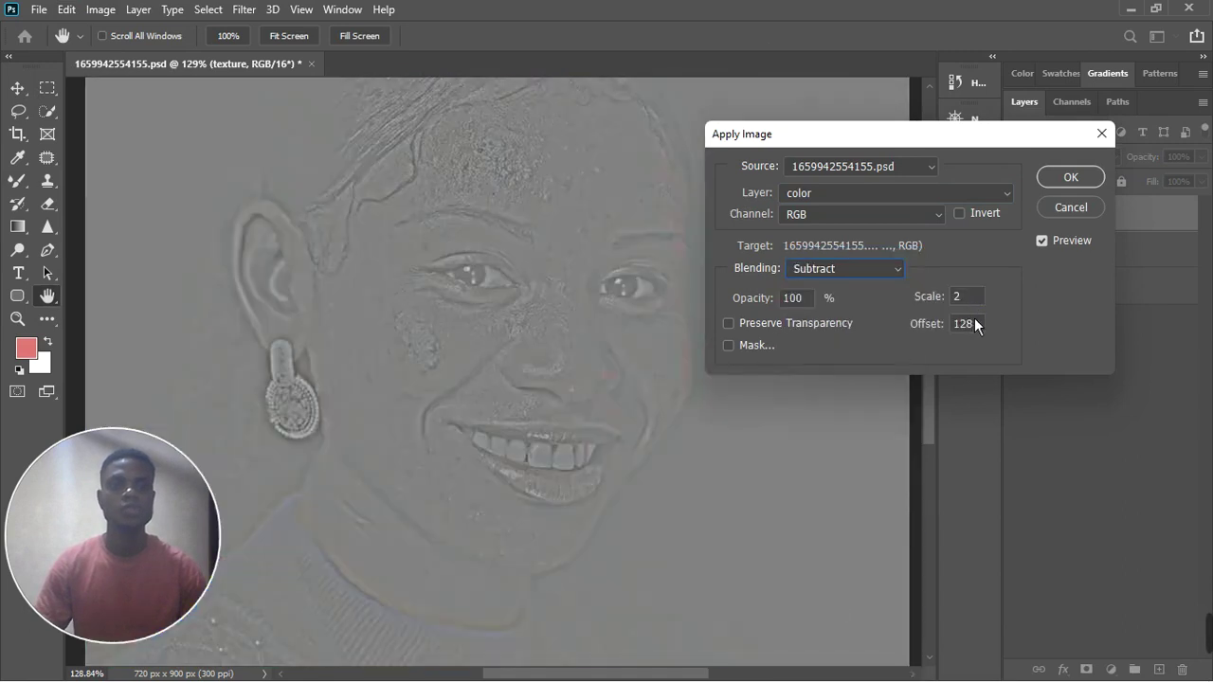
left_click(1073, 184)
Set the texture layer's blend mode to Linear Light.
key("ctrl+0")
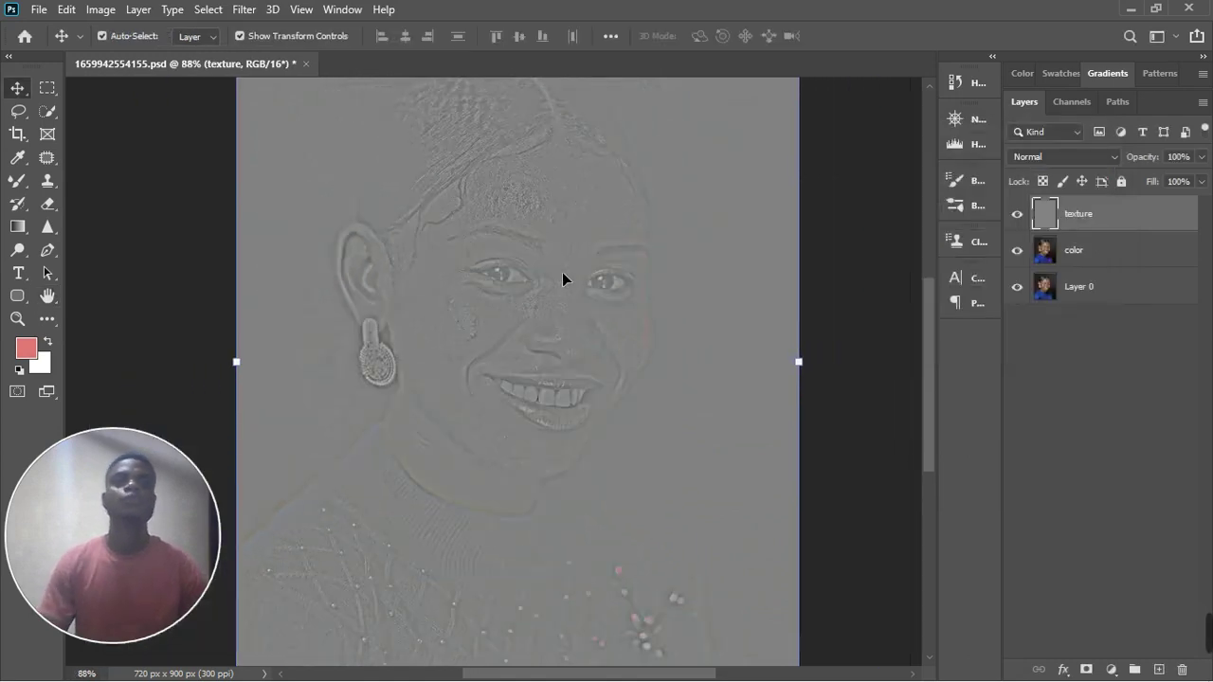
scroll(570, 322, "down", 1)
scroll(571, 322, "up", 2)
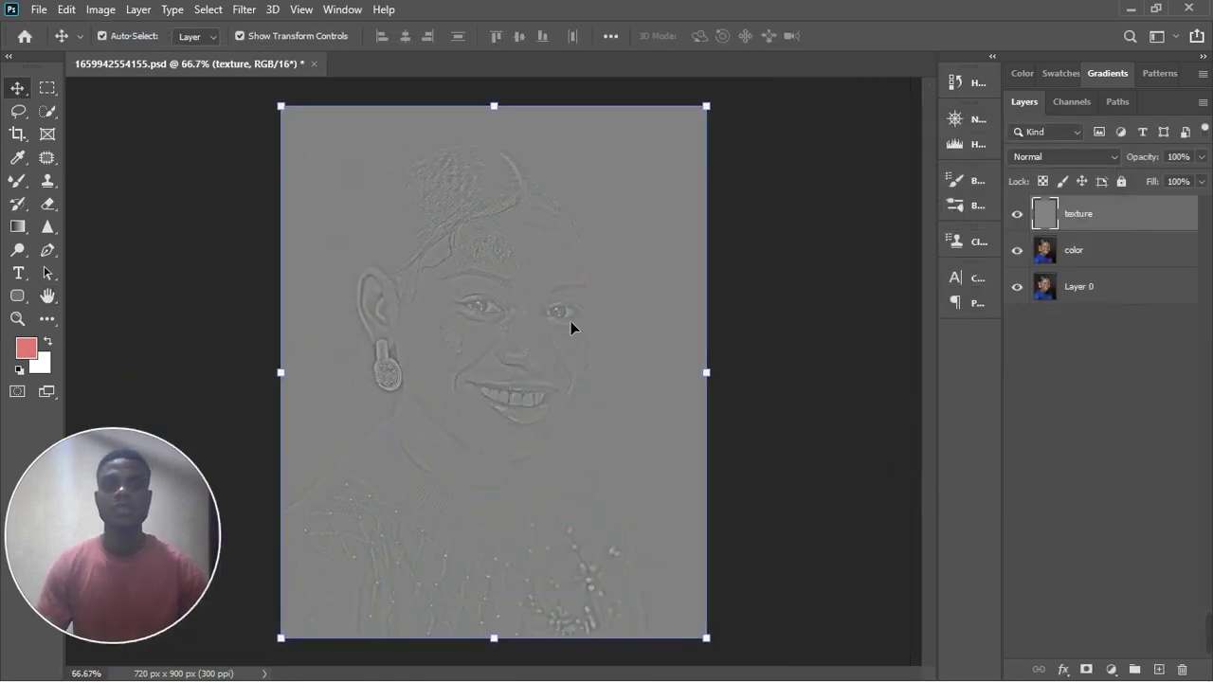
scroll(481, 193, "up", 2)
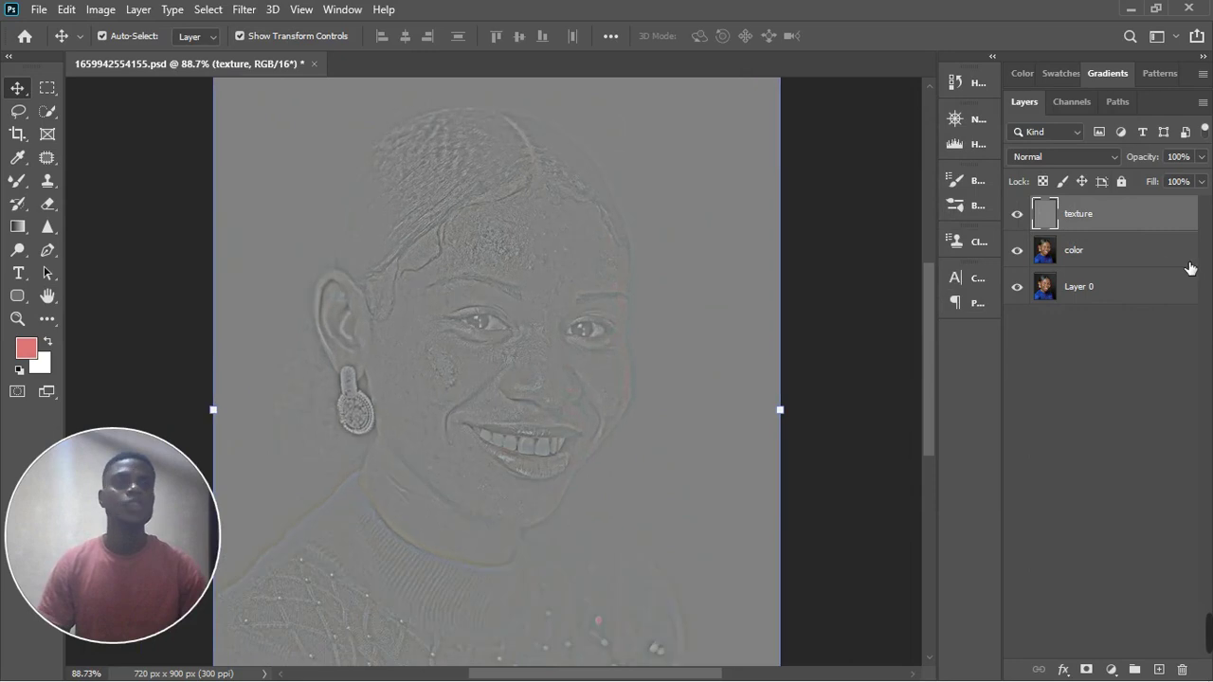
left_click(1143, 261)
left_click(1121, 213)
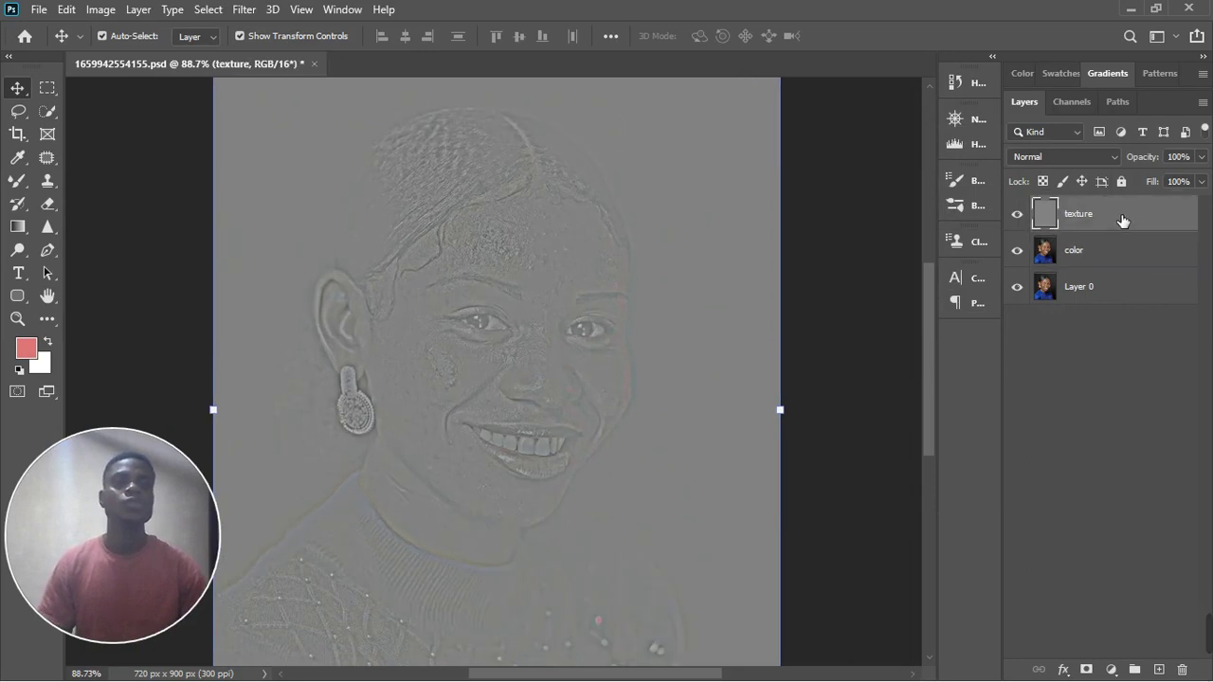
left_click(1100, 159)
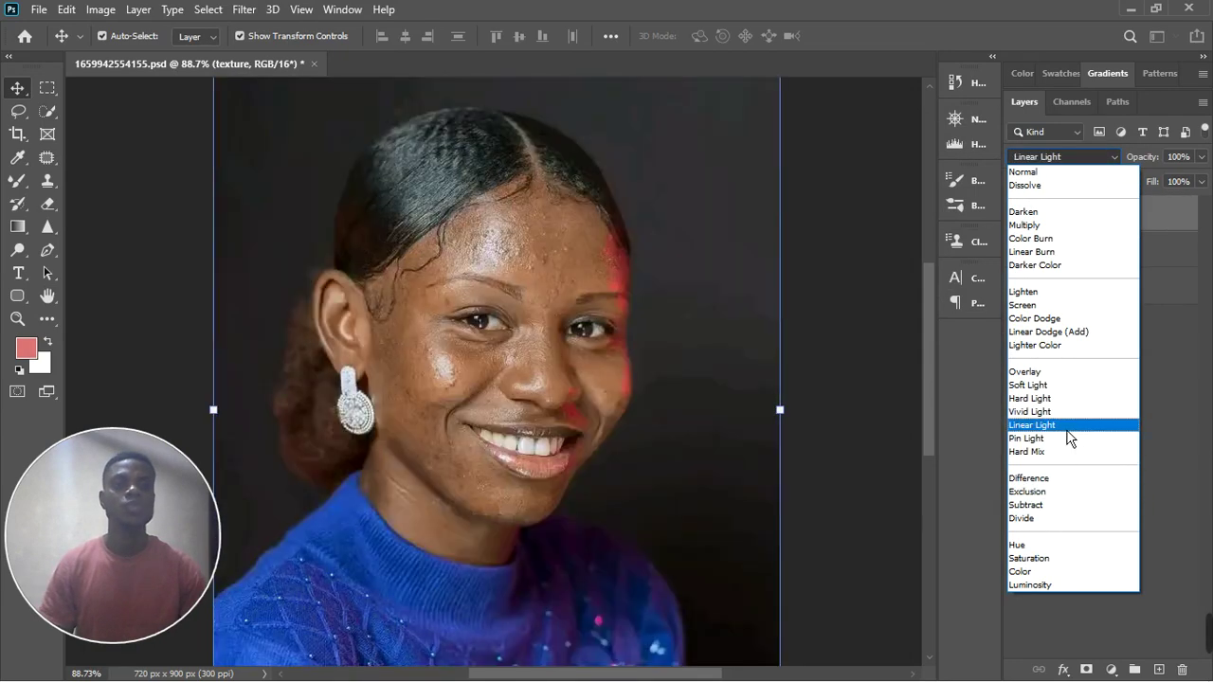
left_click(1066, 430)
Group the texture and color layers together and expand the group.
left_click(1132, 252, "ctrl")
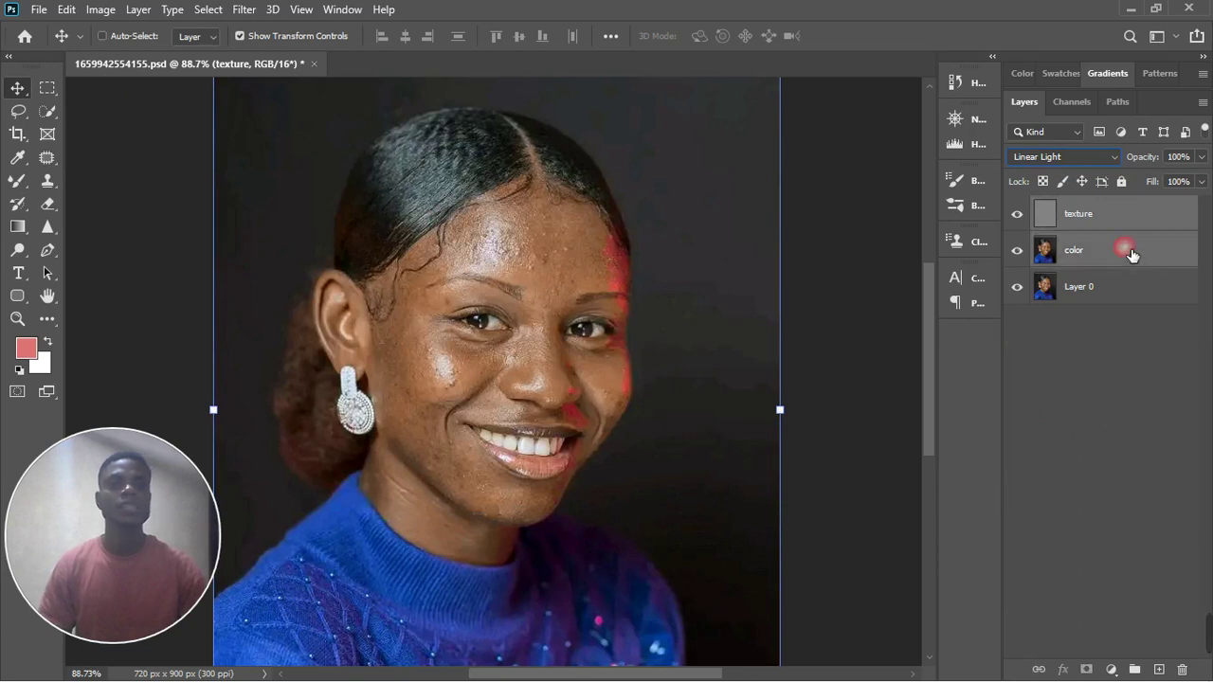
key("ctrl+g")
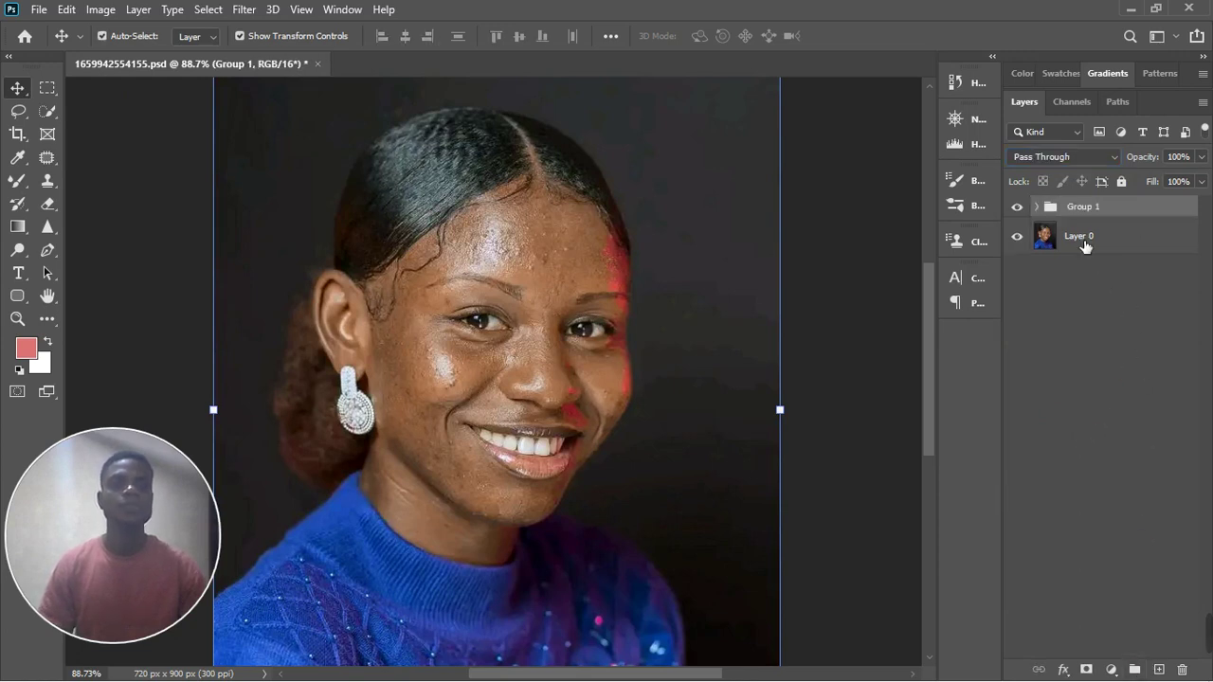
left_click(1037, 206)
Select the color layer in Group 1 and activate the Mixer Brush tool for skin blending.
left_click(1108, 243)
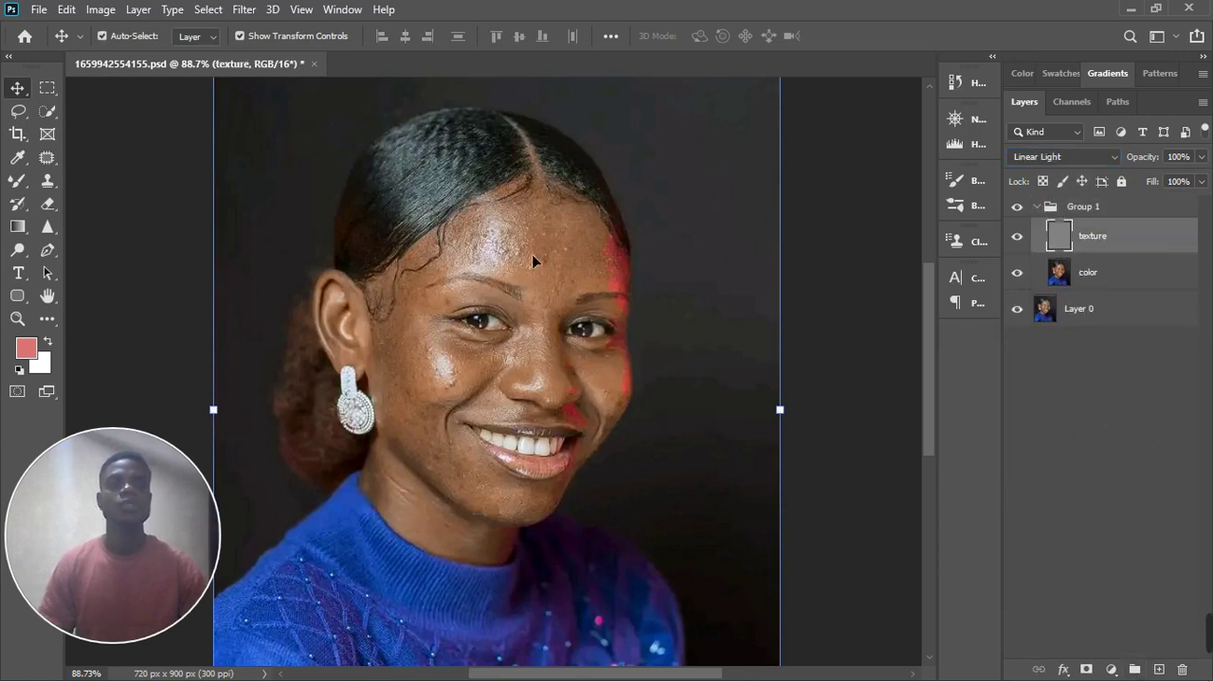
left_click(49, 182)
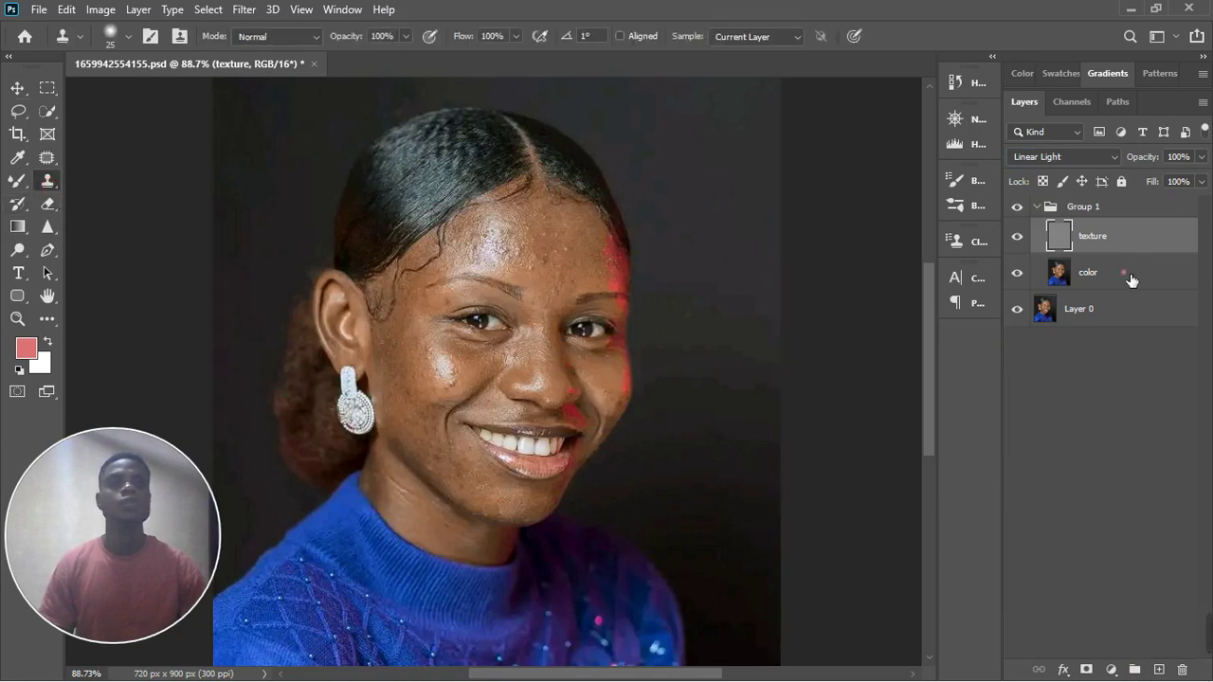
left_click(1129, 276)
left_click(14, 182)
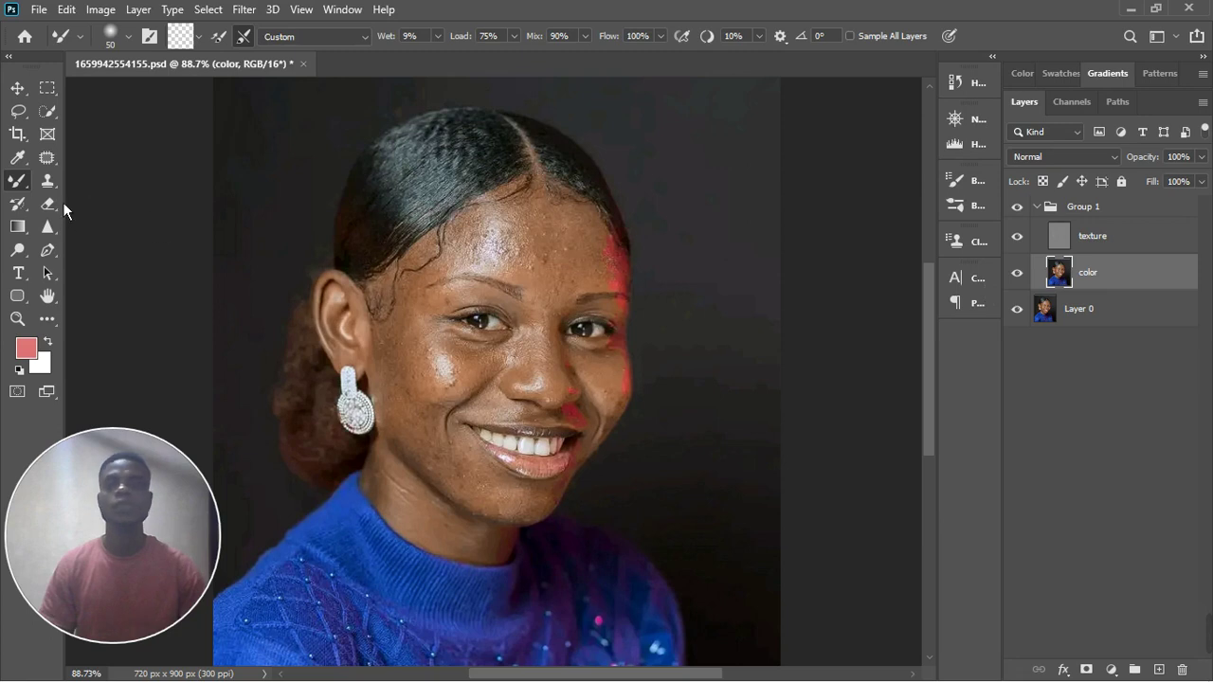
scroll(601, 302, "up", 3)
scroll(607, 312, "down", 2)
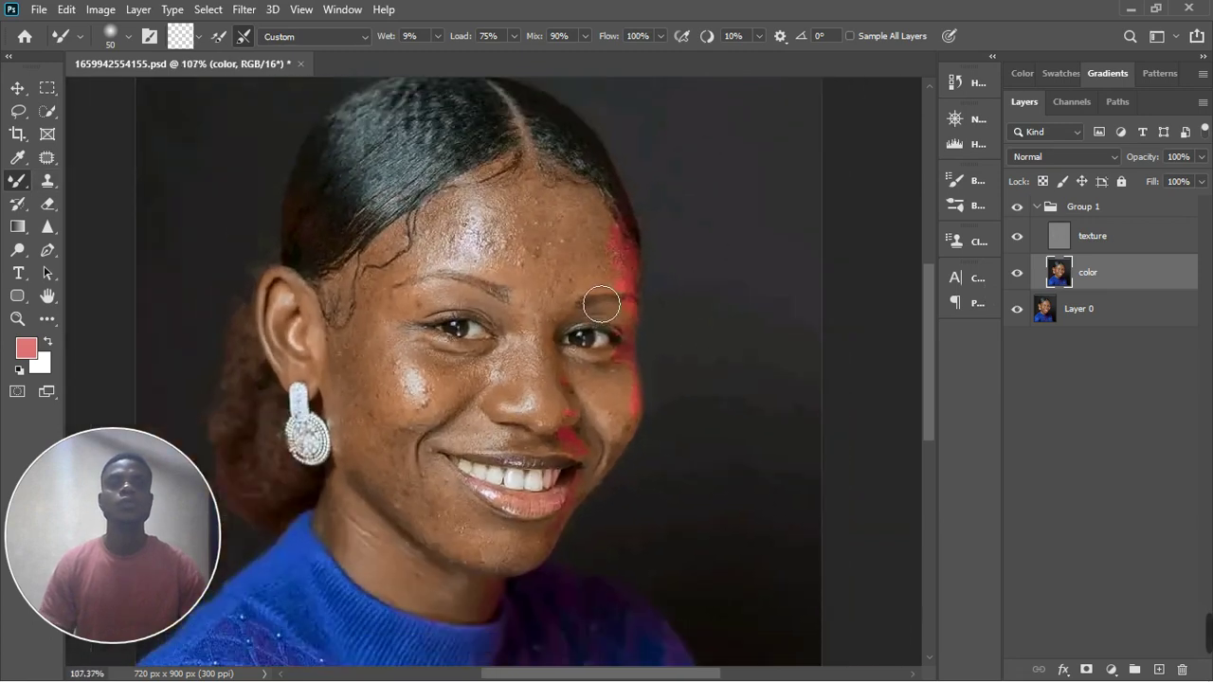
scroll(534, 244, "up", 2)
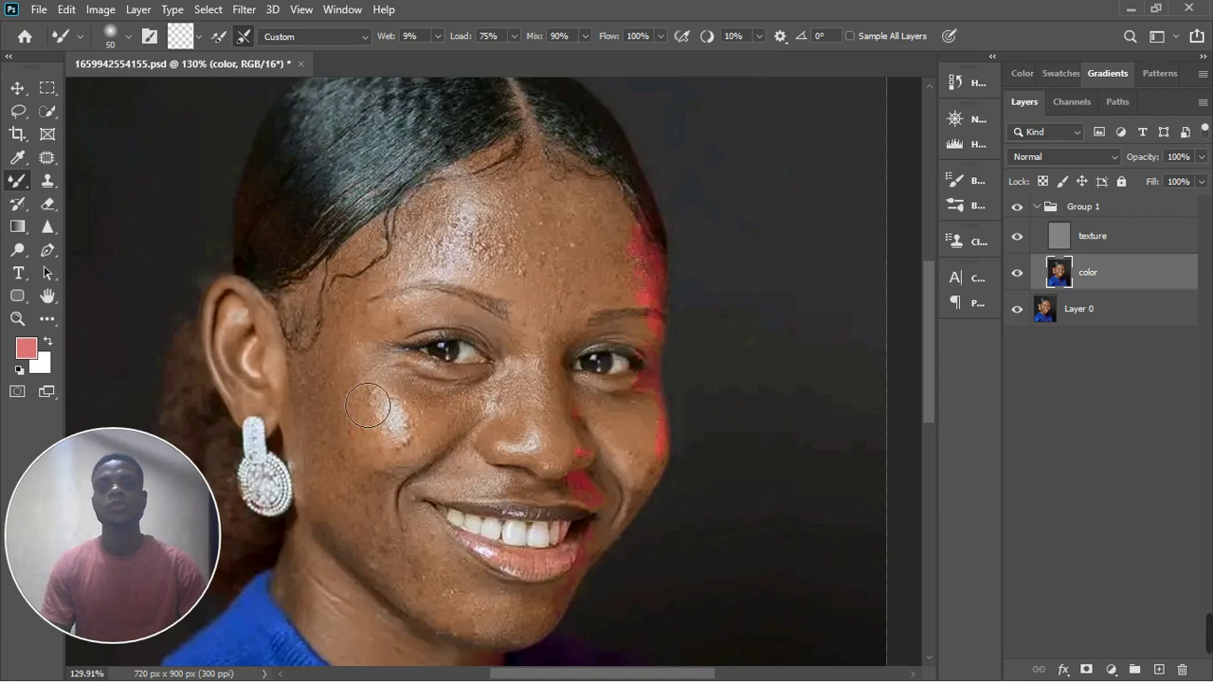
Blend the skin tones on the color layer across the forehead, cheeks and chin with the Mixer Brush at size 60.
key("bracketleft")
key("bracketleft")
key("bracketleft")
key("bracketleft")
key("bracketleft")
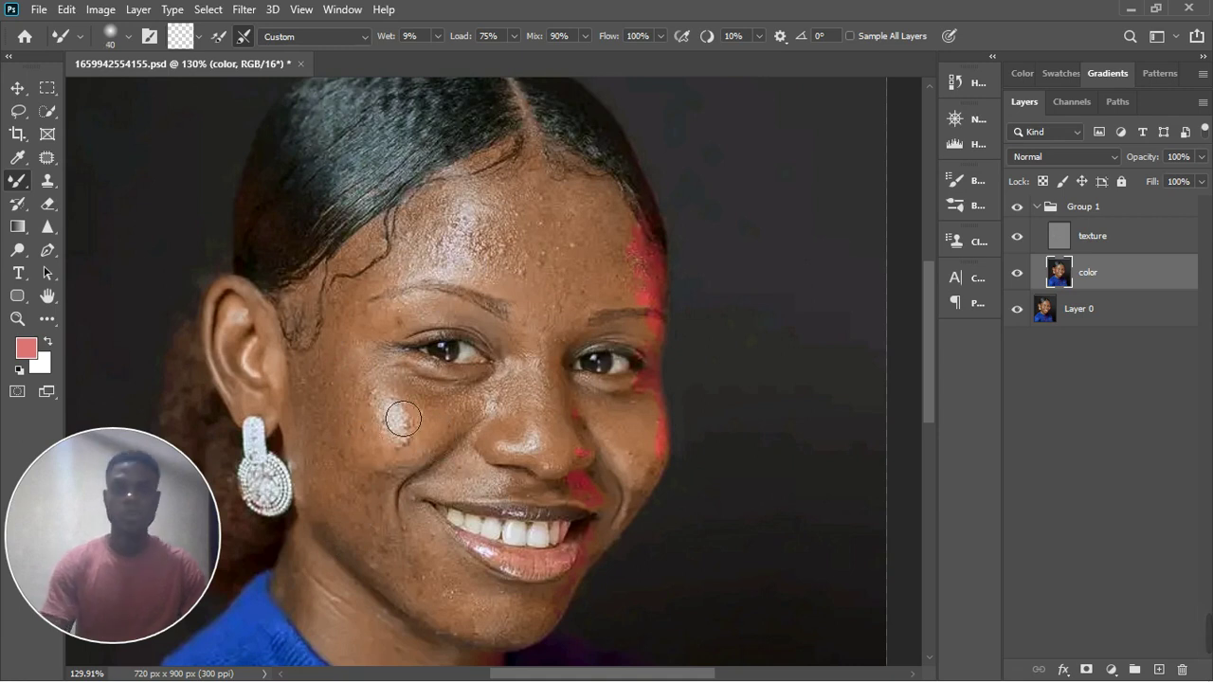
scroll(503, 351, "down", 2)
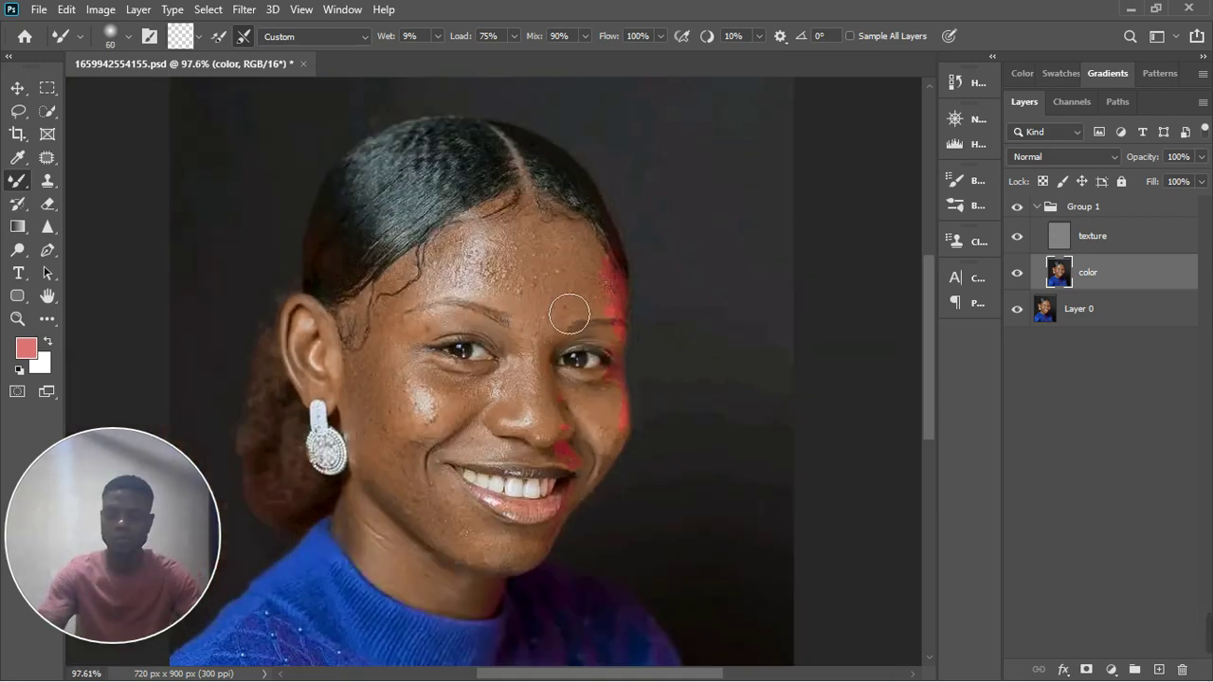
key("bracketright")
key("bracketright")
key("bracketright")
key("bracketright")
key("bracketright")
key("bracketright")
key("bracketright")
mouse_move(555, 316)
left_mouse_down()
mouse_move(536, 280)
mouse_move(486, 304)
mouse_move(499, 275)
mouse_move(506, 287)
mouse_move(516, 280)
mouse_move(502, 318)
mouse_move(458, 391)
mouse_move(541, 296)
mouse_move(533, 258)
mouse_move(534, 297)
mouse_move(523, 282)
mouse_move(540, 257)
mouse_move(521, 293)
mouse_move(547, 299)
mouse_move(533, 299)
mouse_move(543, 267)
left_mouse_up()
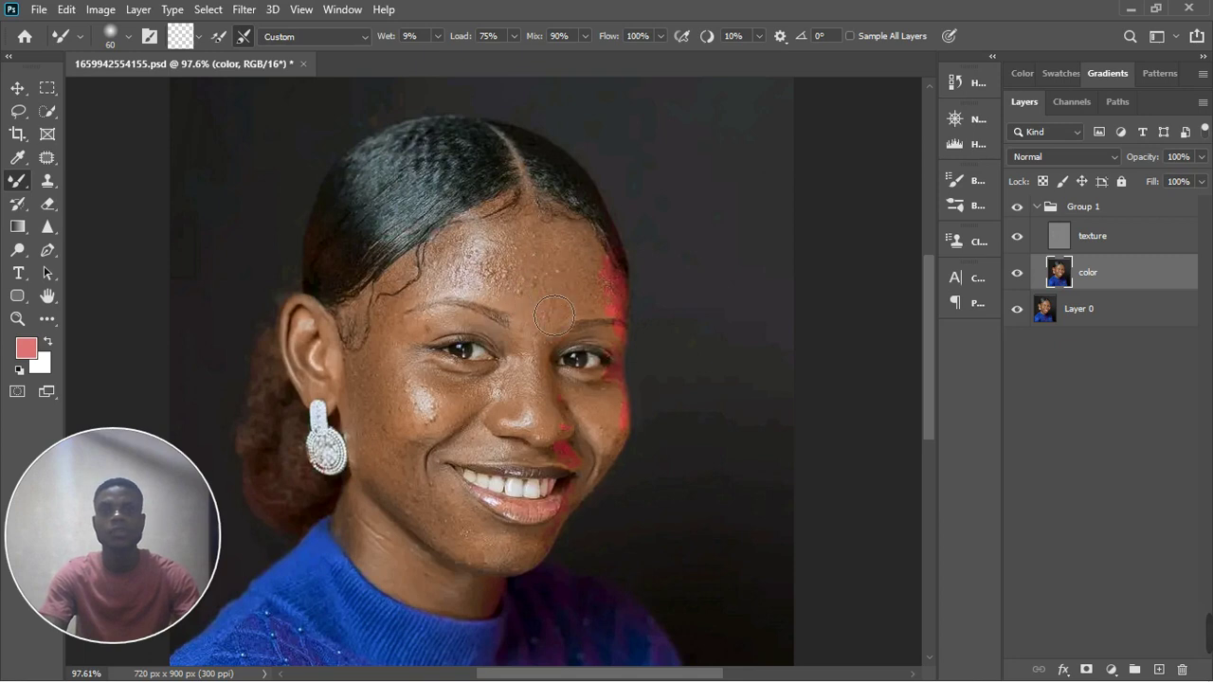
mouse_move(553, 315)
left_mouse_down()
mouse_move(590, 309)
mouse_move(607, 290)
mouse_move(573, 278)
mouse_move(568, 305)
mouse_move(545, 304)
mouse_move(555, 337)
mouse_move(561, 294)
mouse_move(576, 324)
left_mouse_up()
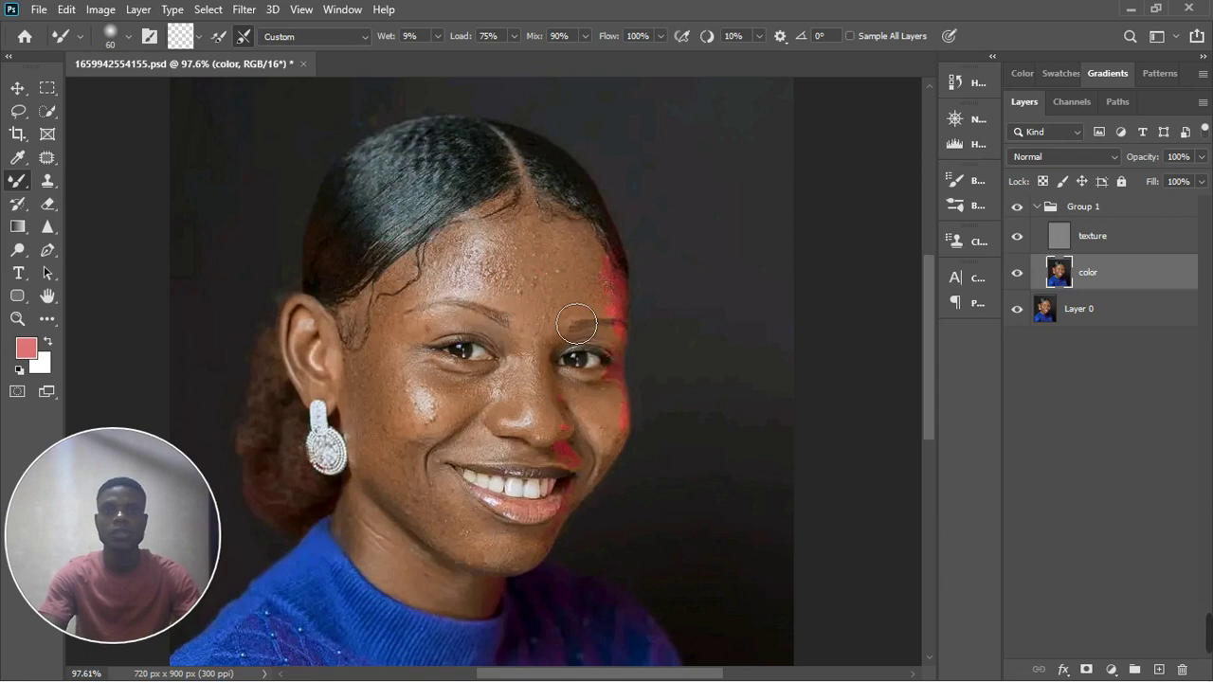
mouse_move(410, 348)
left_mouse_down()
mouse_move(399, 394)
mouse_move(417, 381)
mouse_move(418, 365)
mouse_move(371, 403)
mouse_move(397, 405)
mouse_move(401, 432)
mouse_move(389, 439)
mouse_move(401, 431)
mouse_move(410, 457)
mouse_move(405, 442)
mouse_move(398, 475)
mouse_move(420, 522)
mouse_move(418, 482)
mouse_move(415, 513)
mouse_move(396, 505)
mouse_move(412, 554)
mouse_move(386, 495)
mouse_move(400, 581)
mouse_move(412, 573)
mouse_move(401, 481)
mouse_move(381, 450)
mouse_move(379, 555)
mouse_move(395, 576)
mouse_move(407, 468)
mouse_move(435, 581)
mouse_move(440, 507)
mouse_move(456, 582)
mouse_move(469, 534)
mouse_move(449, 635)
mouse_move(464, 614)
mouse_move(466, 562)
mouse_move(438, 592)
mouse_move(412, 546)
mouse_move(417, 581)
mouse_move(407, 579)
mouse_move(446, 614)
mouse_move(411, 564)
mouse_move(419, 554)
mouse_move(457, 601)
mouse_move(464, 573)
mouse_move(461, 585)
mouse_move(481, 586)
mouse_move(491, 611)
mouse_move(503, 582)
mouse_move(490, 585)
mouse_move(530, 597)
mouse_move(545, 581)
mouse_move(484, 536)
left_mouse_up()
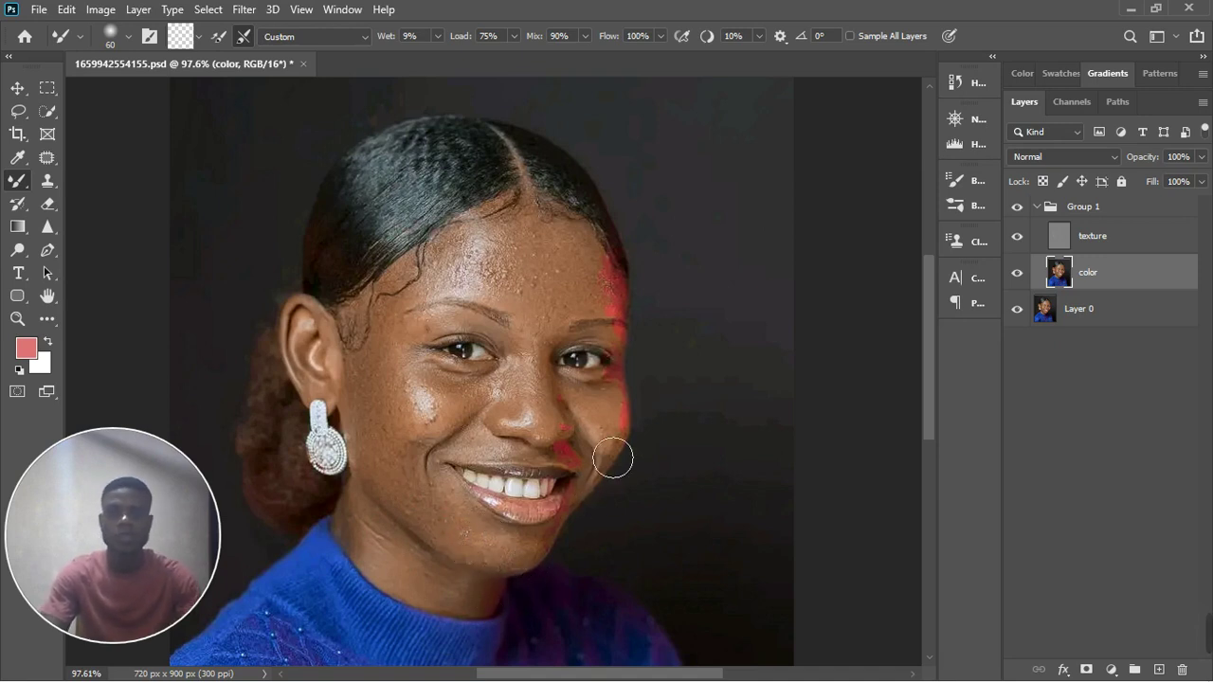
mouse_move(612, 459)
left_mouse_down()
mouse_move(562, 552)
mouse_move(571, 561)
mouse_move(578, 531)
mouse_move(519, 618)
mouse_move(527, 593)
mouse_move(510, 599)
mouse_move(569, 563)
mouse_move(514, 581)
mouse_move(546, 565)
mouse_move(508, 594)
mouse_move(548, 587)
mouse_move(608, 550)
mouse_move(553, 573)
mouse_move(609, 535)
mouse_move(537, 566)
mouse_move(620, 524)
mouse_move(491, 590)
mouse_move(396, 486)
mouse_move(422, 519)
mouse_move(421, 544)
mouse_move(402, 466)
mouse_move(428, 511)
mouse_move(423, 473)
mouse_move(441, 600)
mouse_move(533, 327)
left_mouse_up()
Blend the tones around the nose and under the eye at brush size 40, and undo the last stroke on the neck.
key("bracketleft")
key("bracketleft")
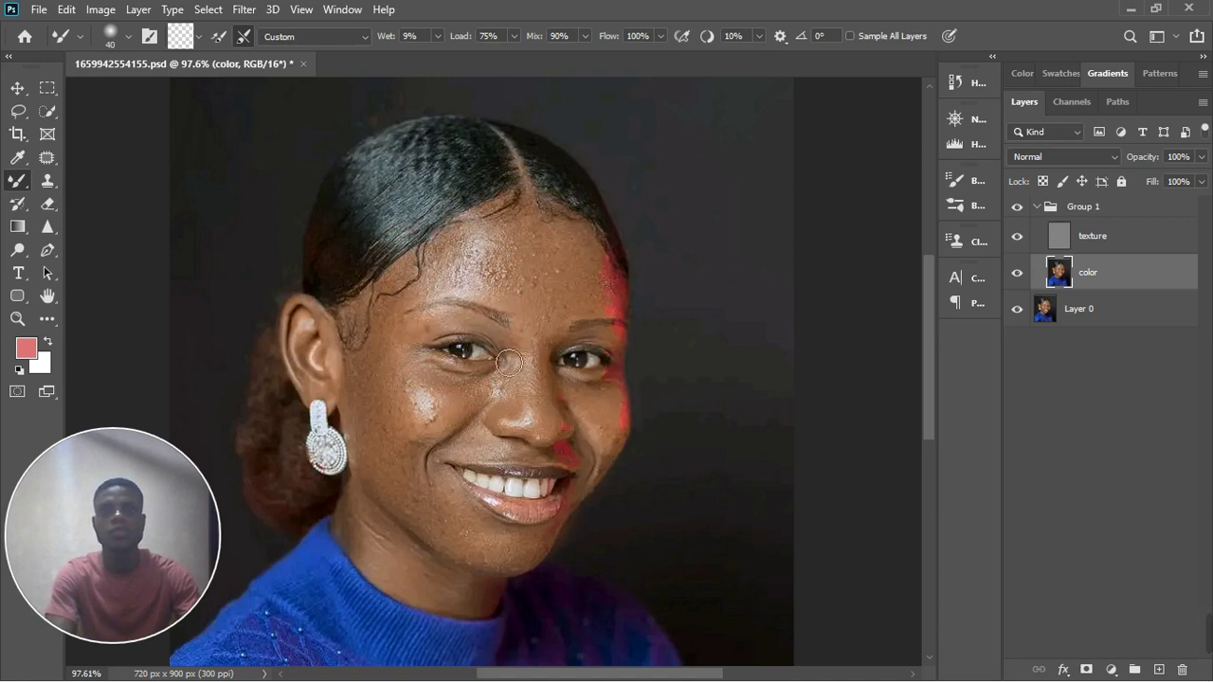
left_click_drag(590, 389, 603, 406)
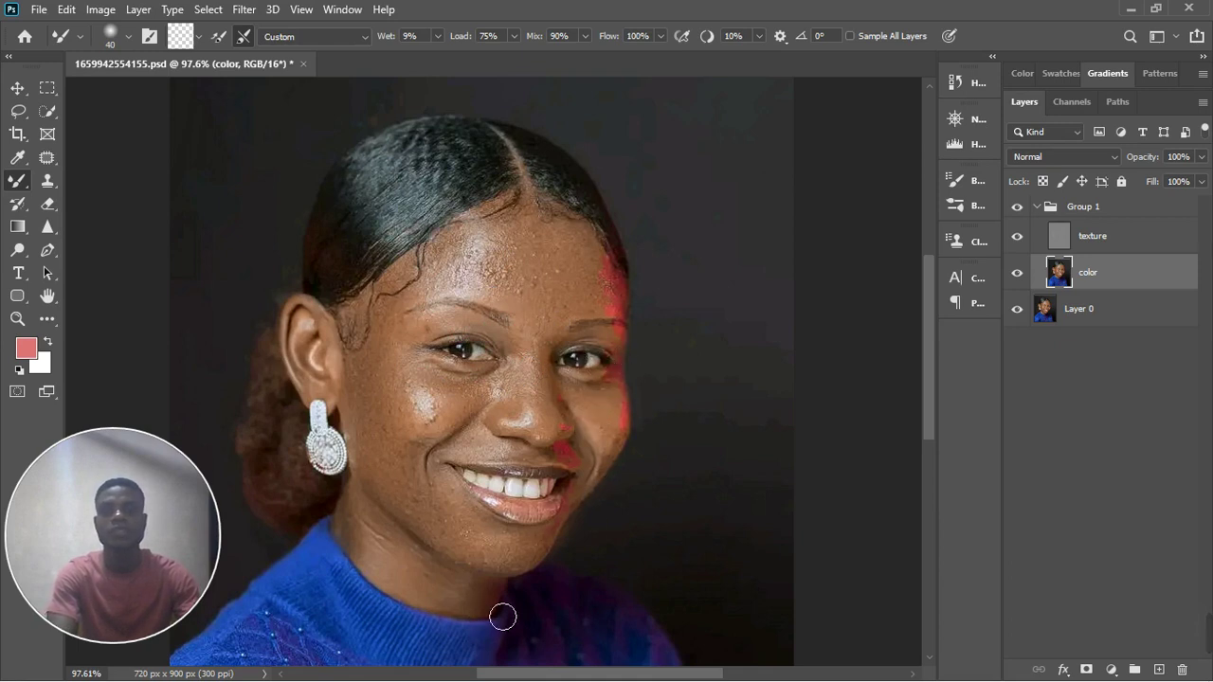
left_click(406, 554)
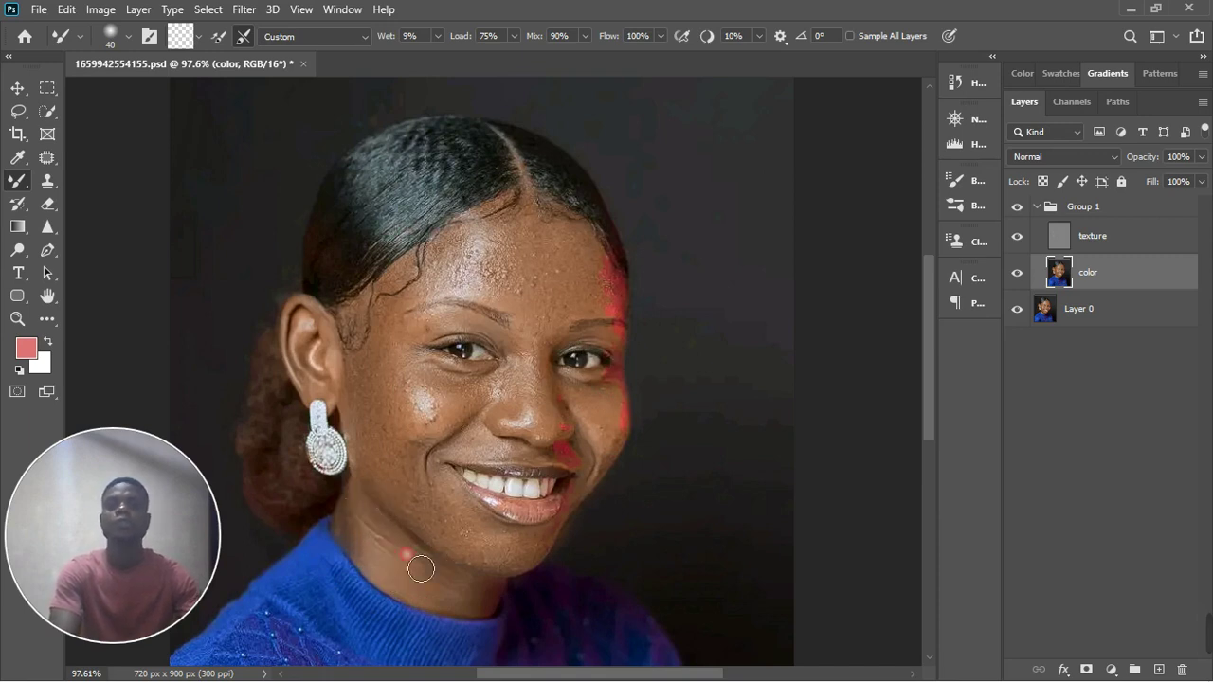
key("ctrl+z")
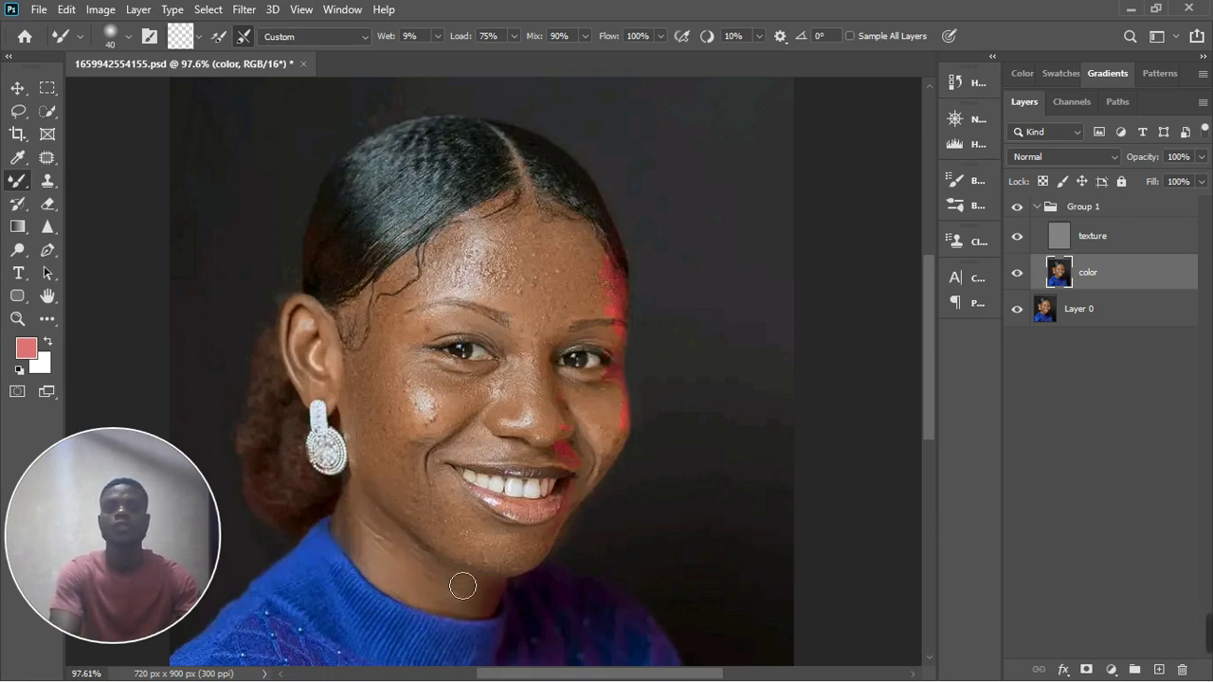
Toggle Group 1's visibility to compare the blended skin with the original portrait.
left_click(1022, 207)
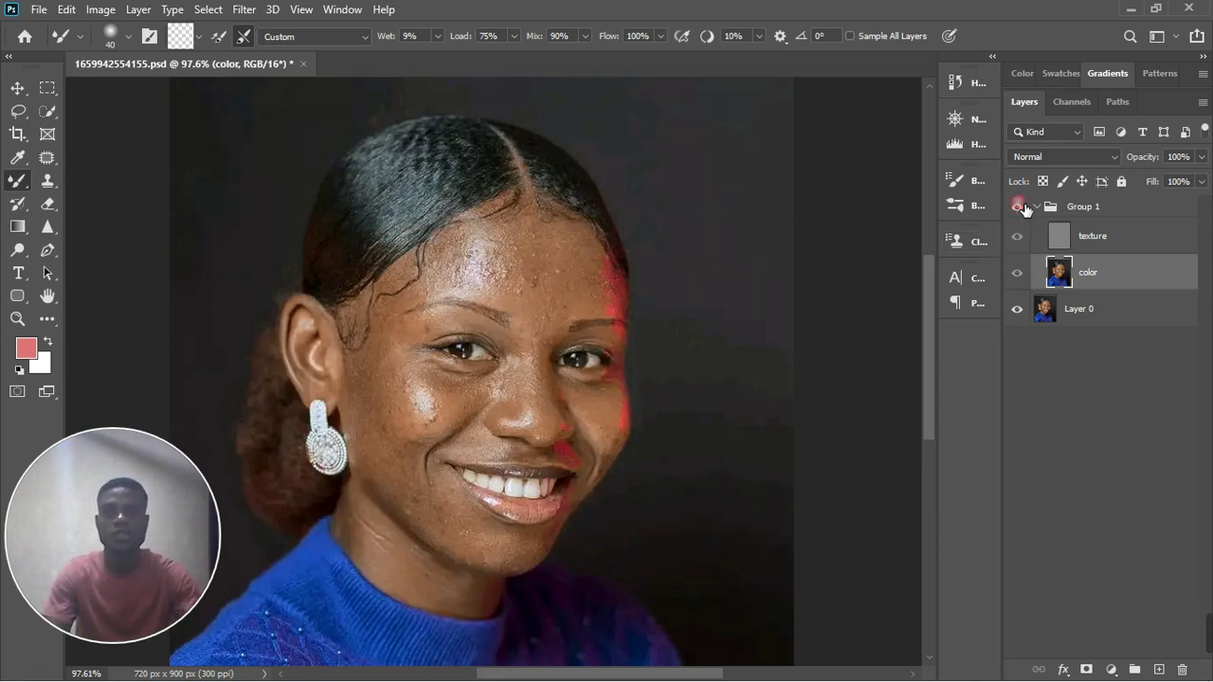
left_click(1020, 207)
scroll(504, 327, "up", 1)
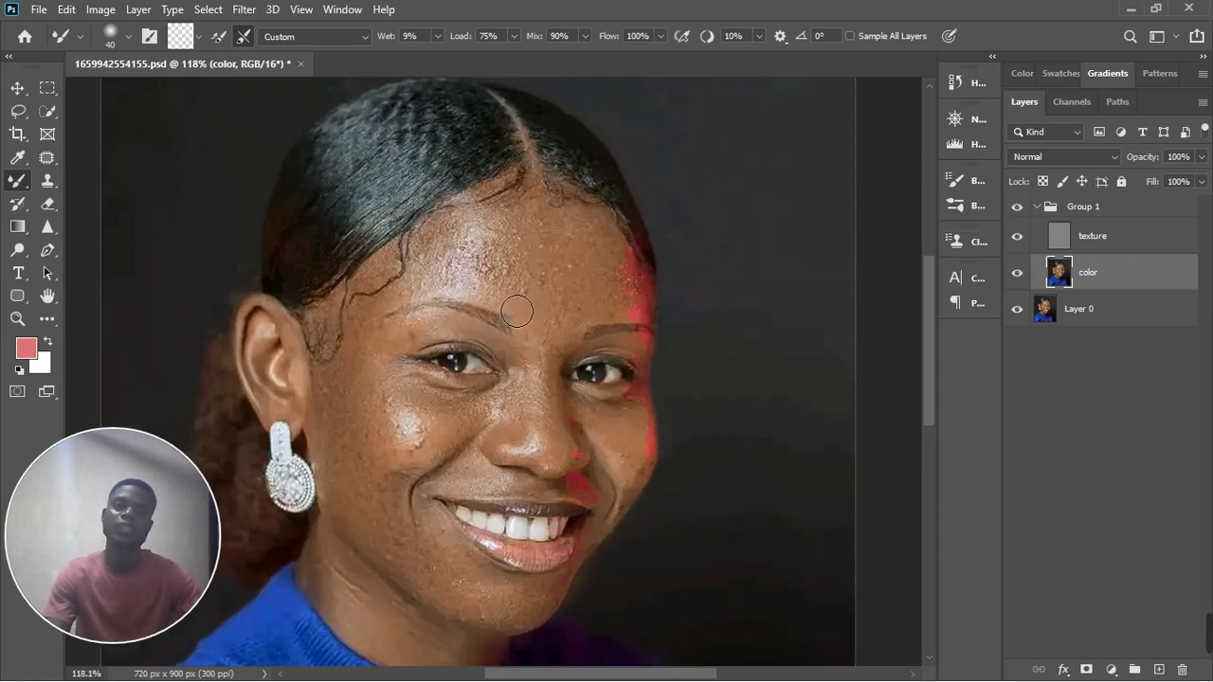
scroll(507, 318, "down", 3)
scroll(525, 281, "up", 4)
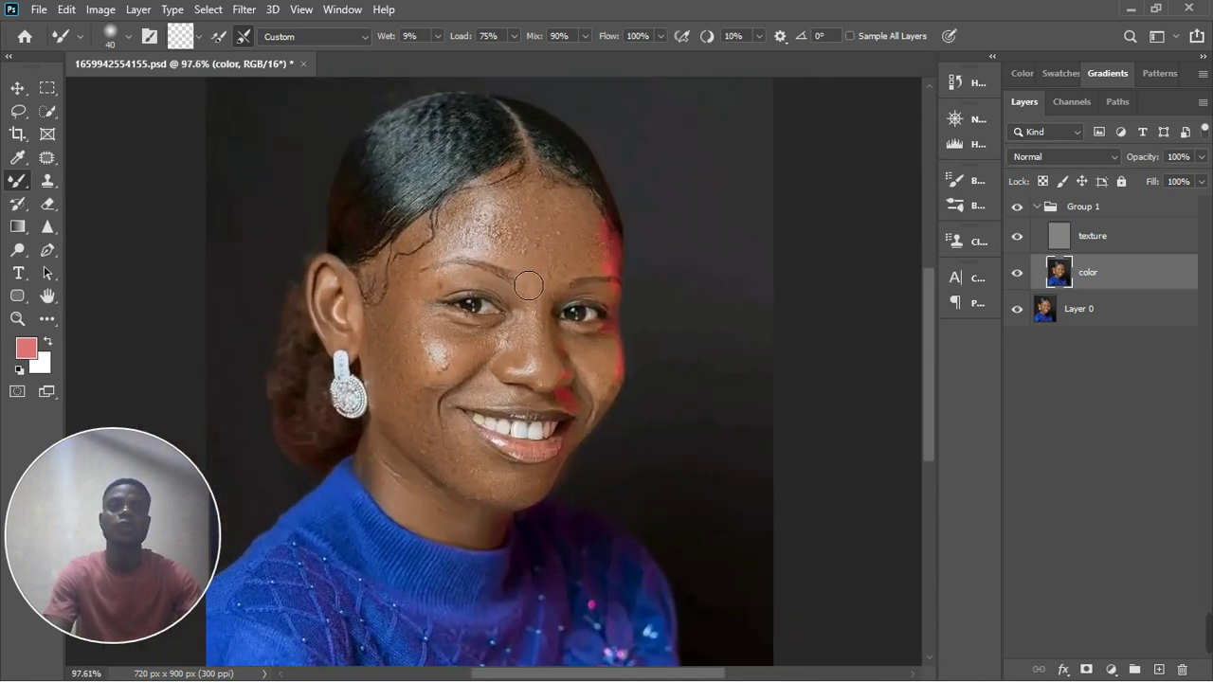
Clone clean skin over the forehead bumps on the texture layer with the Clone Stamp at size 25.
left_click(1033, 238)
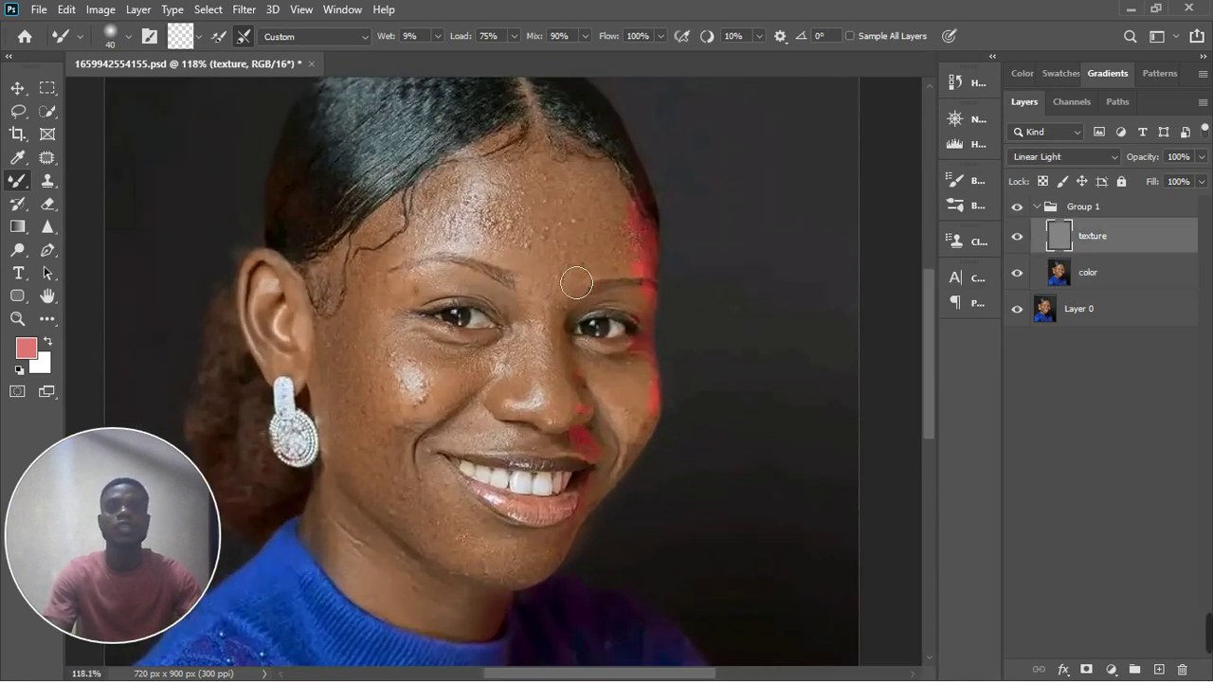
scroll(578, 280, "up", 2)
left_click(53, 183)
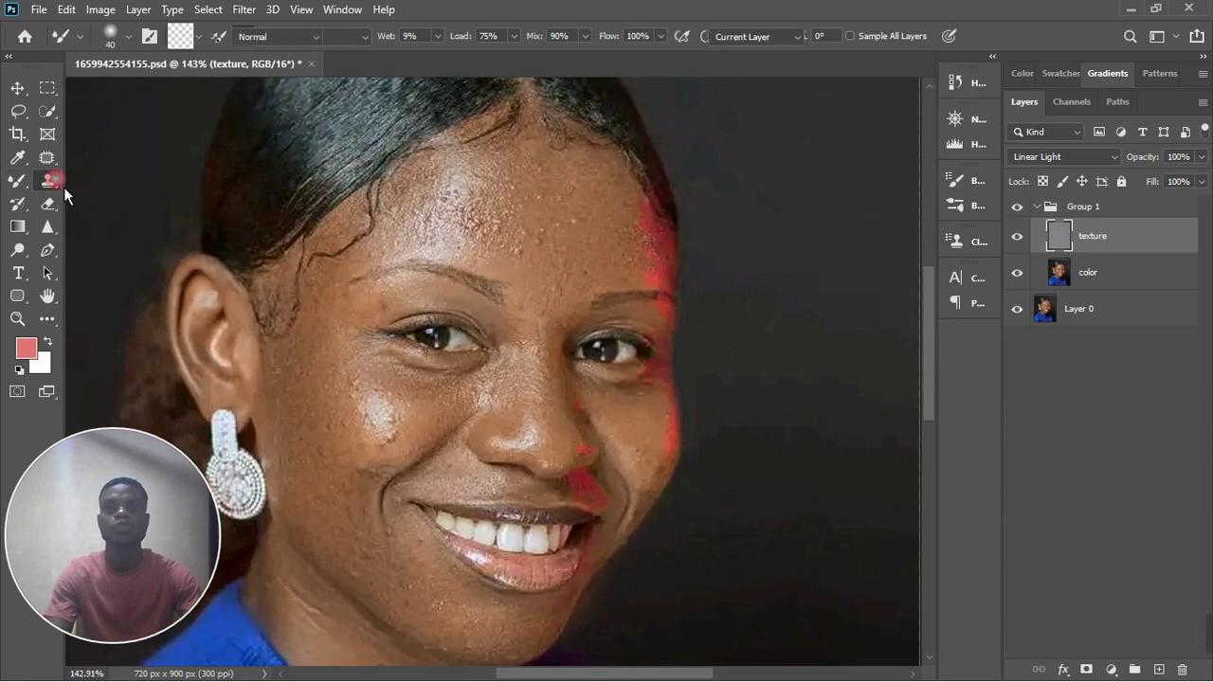
scroll(479, 288, "up", 1)
scroll(479, 288, "up", 4)
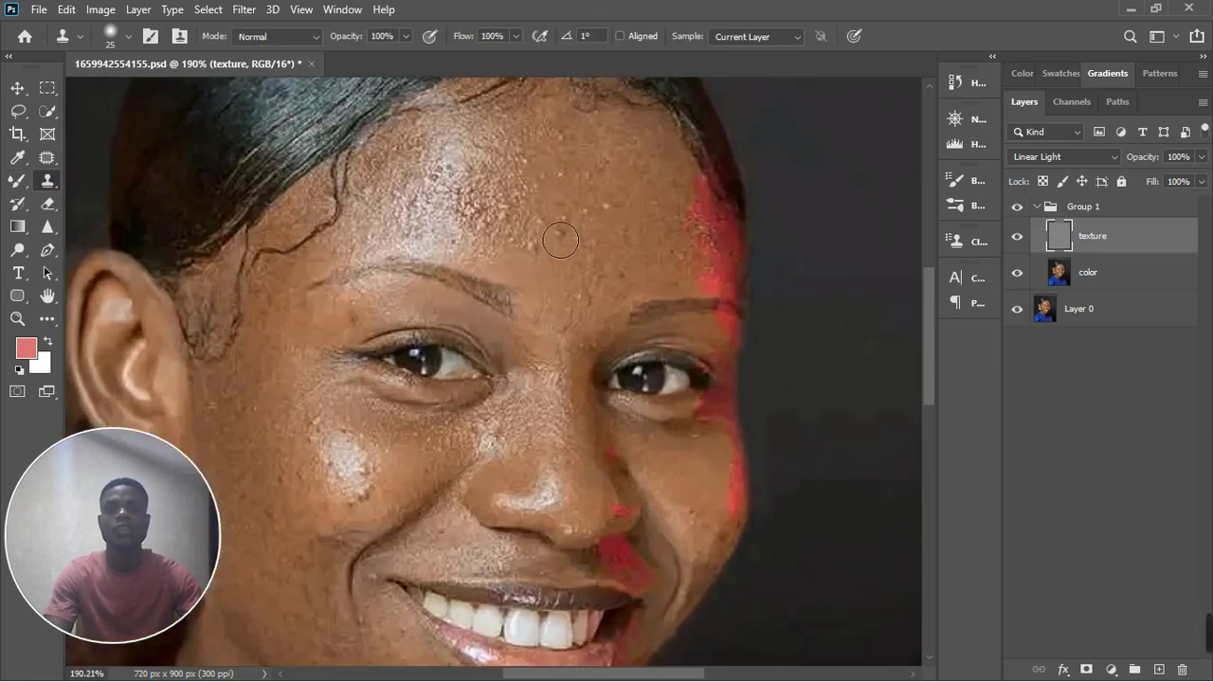
scroll(559, 213, "down", 3)
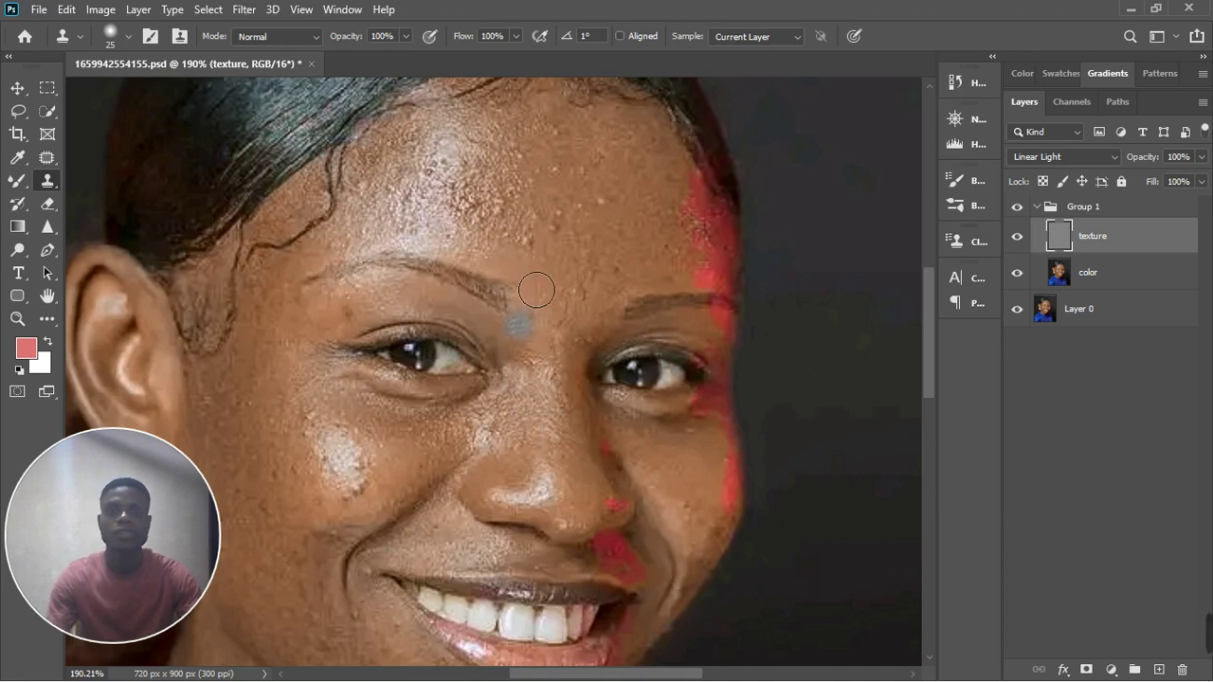
left_click(559, 216)
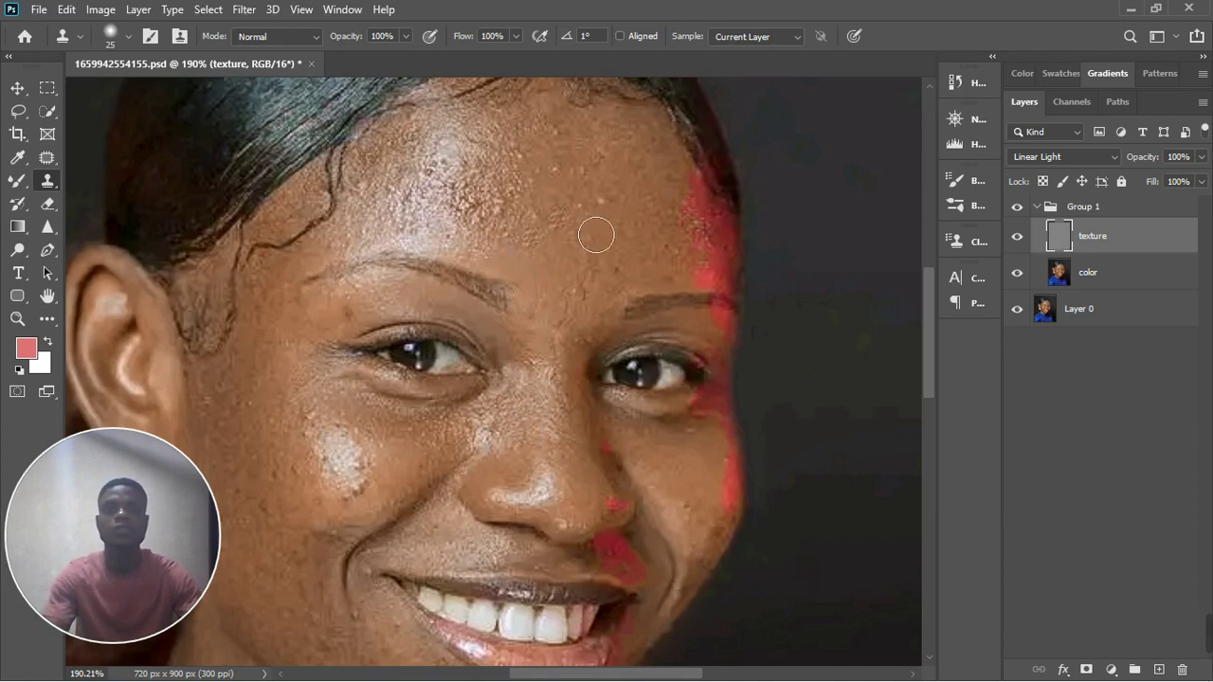
left_click(582, 207)
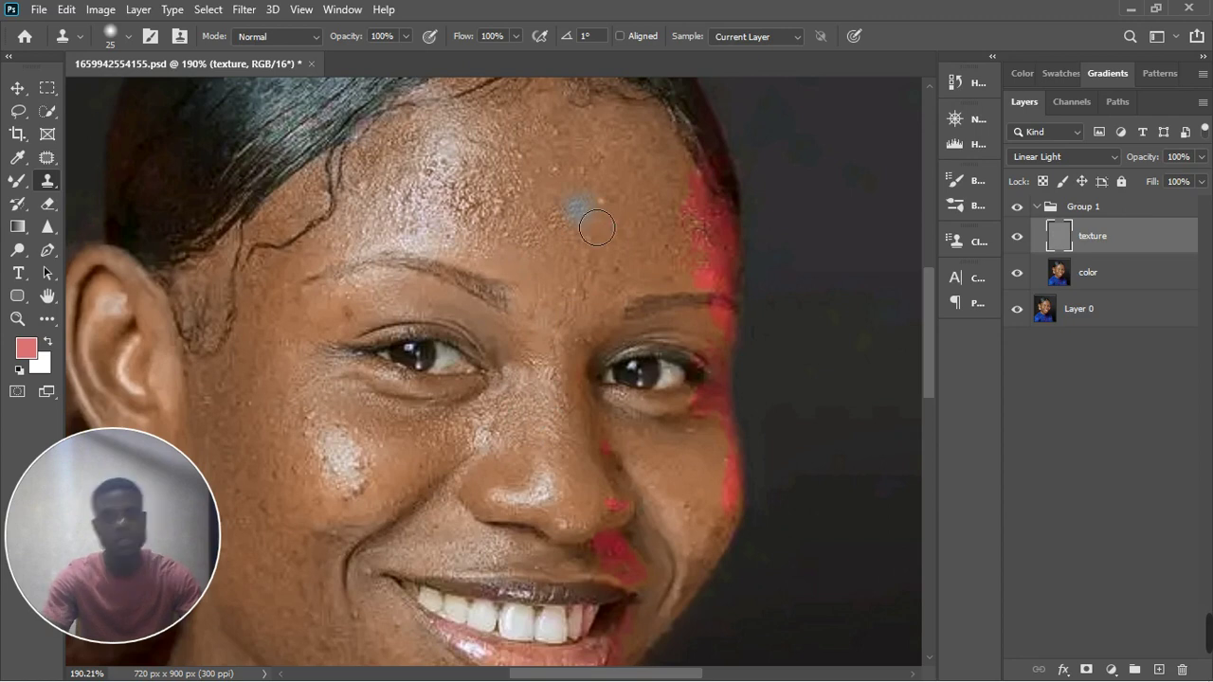
Clone out the remaining blemishes on the forehead and cheeks with the Clone Stamp at size 20.
key("bracketleft")
scroll(581, 405, "down", 5)
scroll(581, 404, "down", 1)
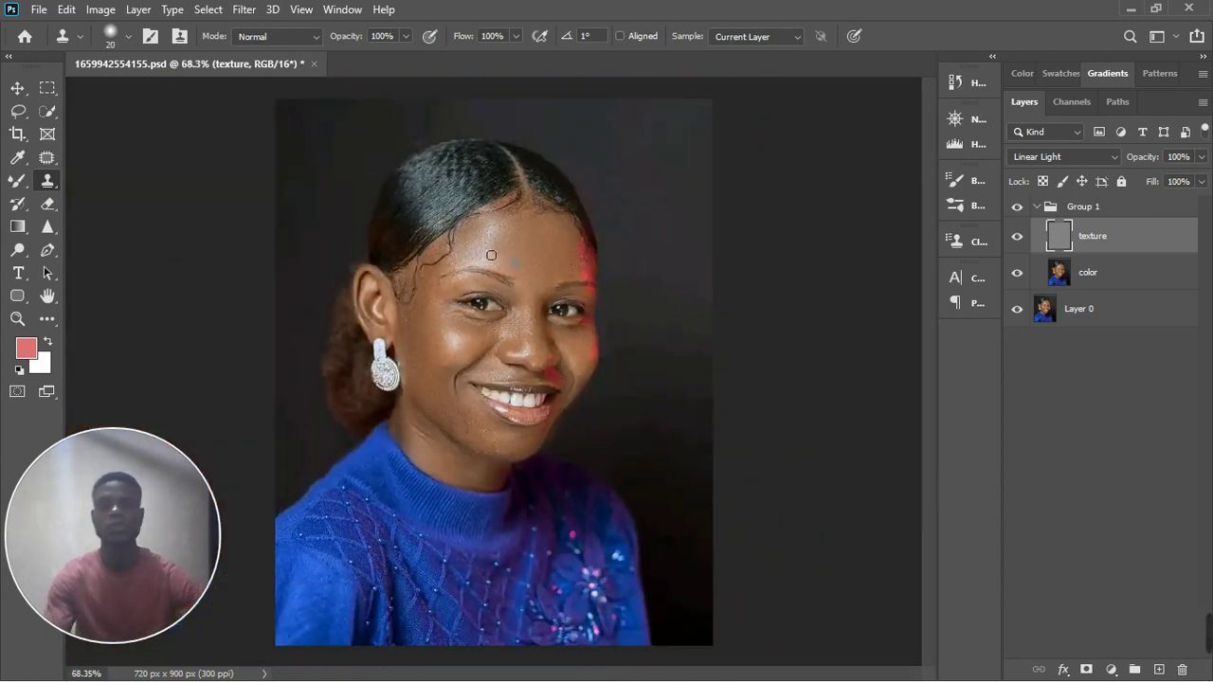
scroll(517, 262, "up", 2)
left_click(505, 252)
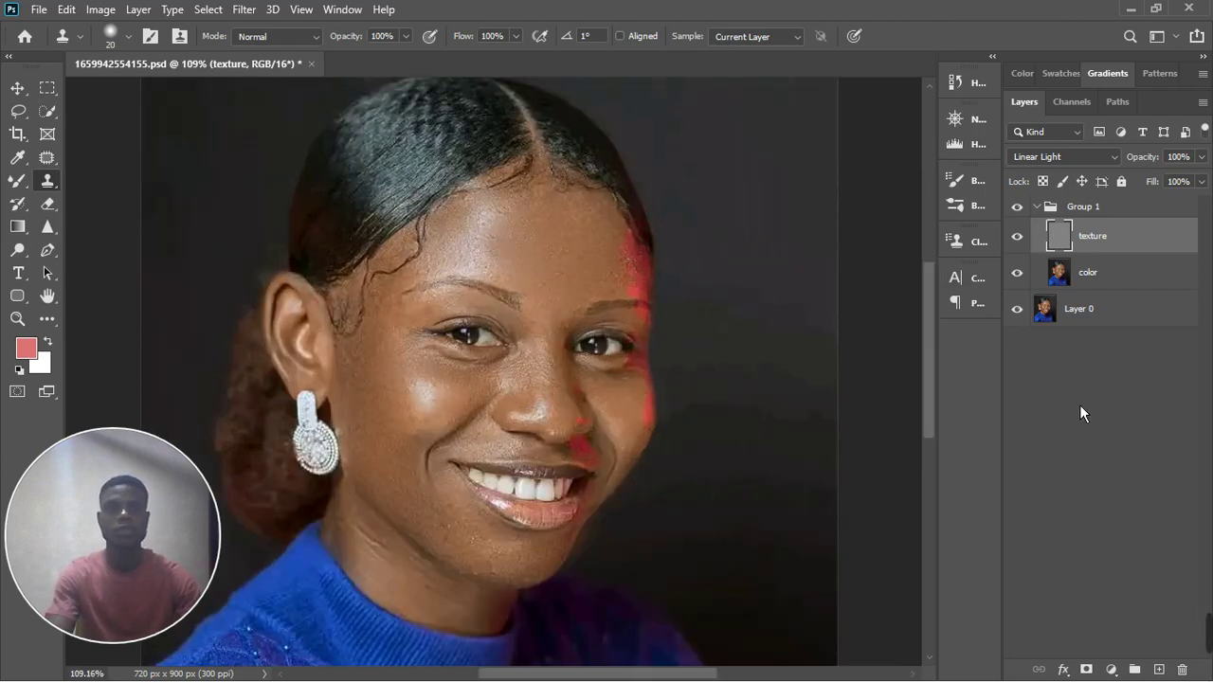
Toggle Group 1's visibility to compare the retouched face with the original and examine the skin closely.
scroll(614, 340, "down", 2)
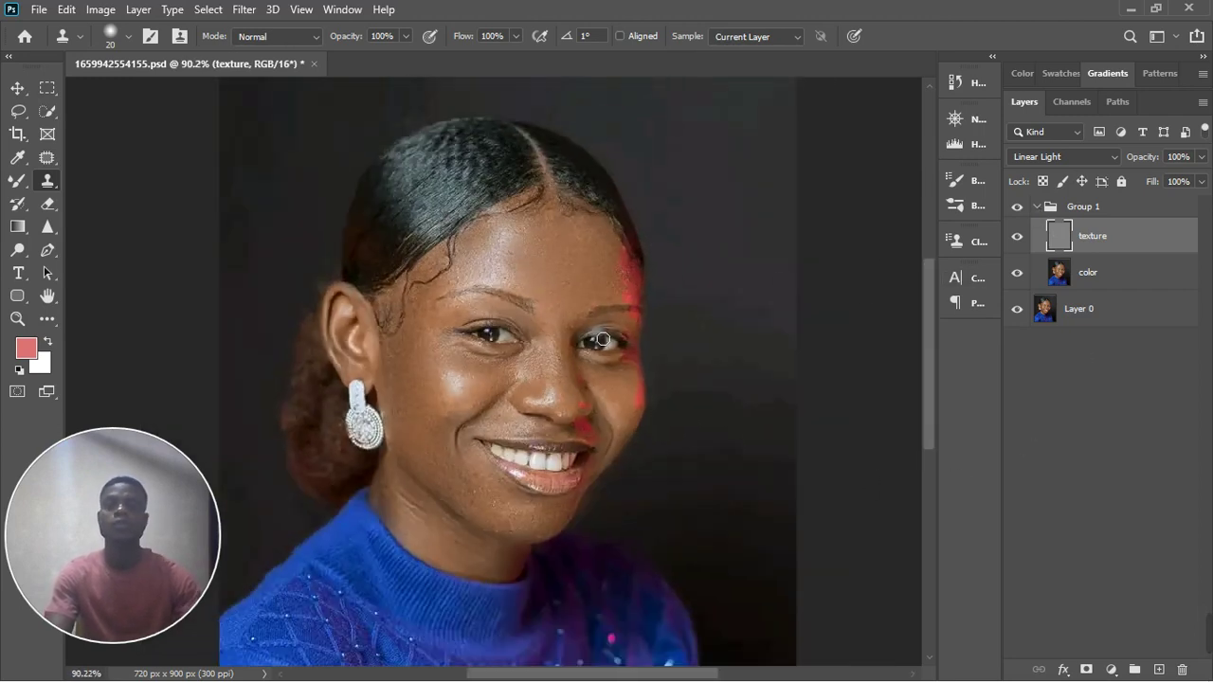
left_click(1019, 210)
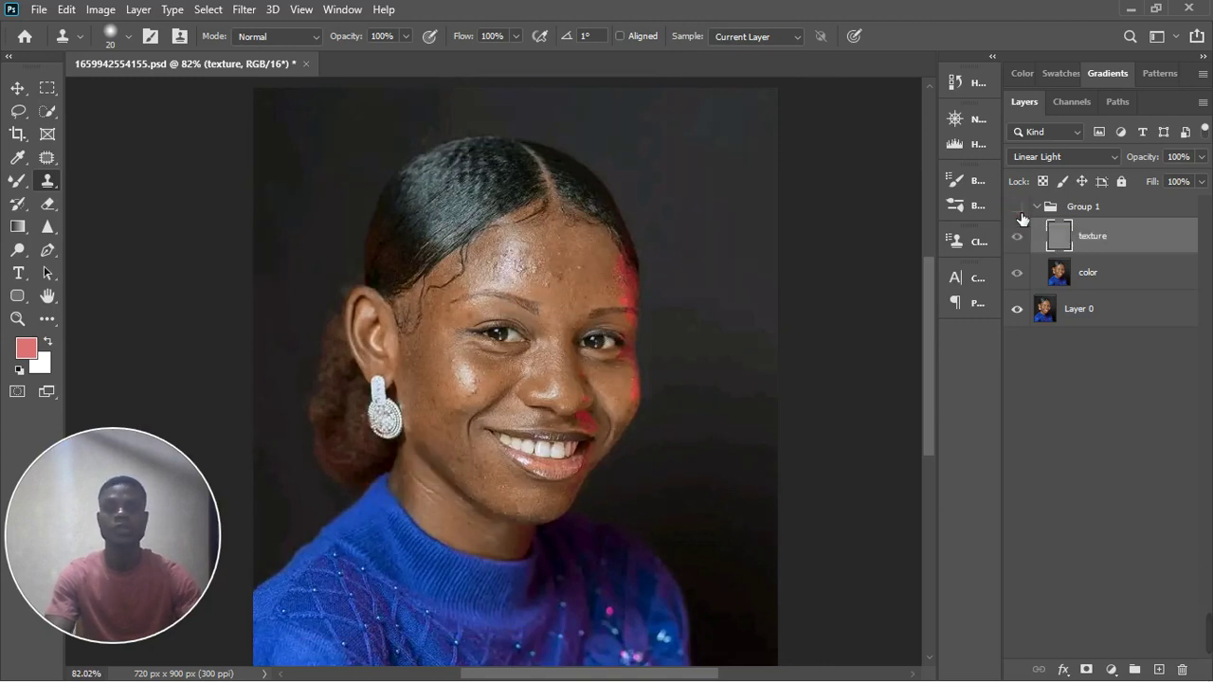
left_click(1019, 213)
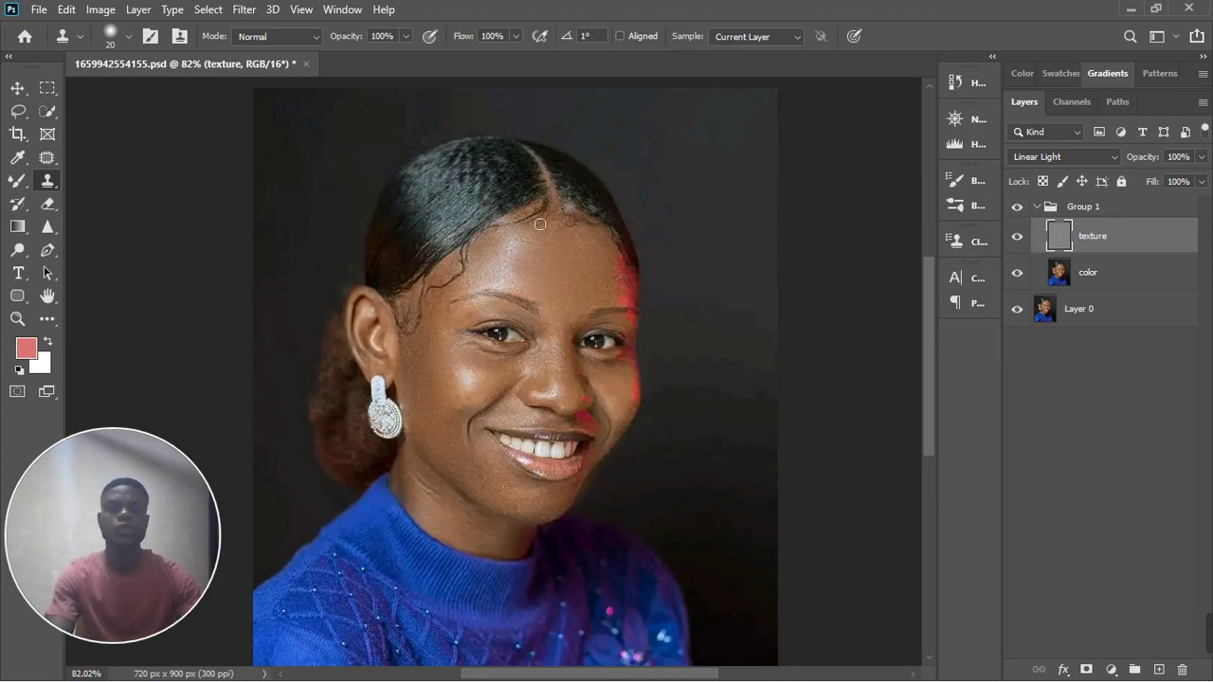
scroll(547, 226, "up", 1)
scroll(548, 226, "up", 1)
scroll(548, 227, "down", 2)
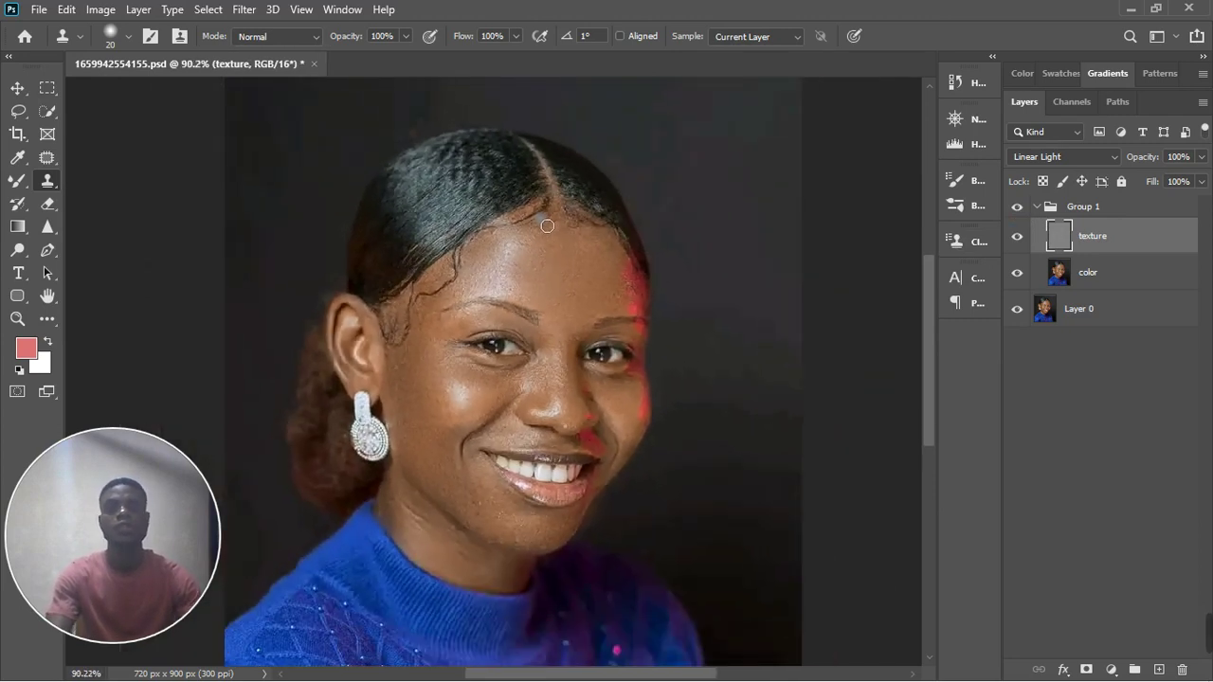
scroll(583, 281, "down", 2)
scroll(580, 285, "up", 3)
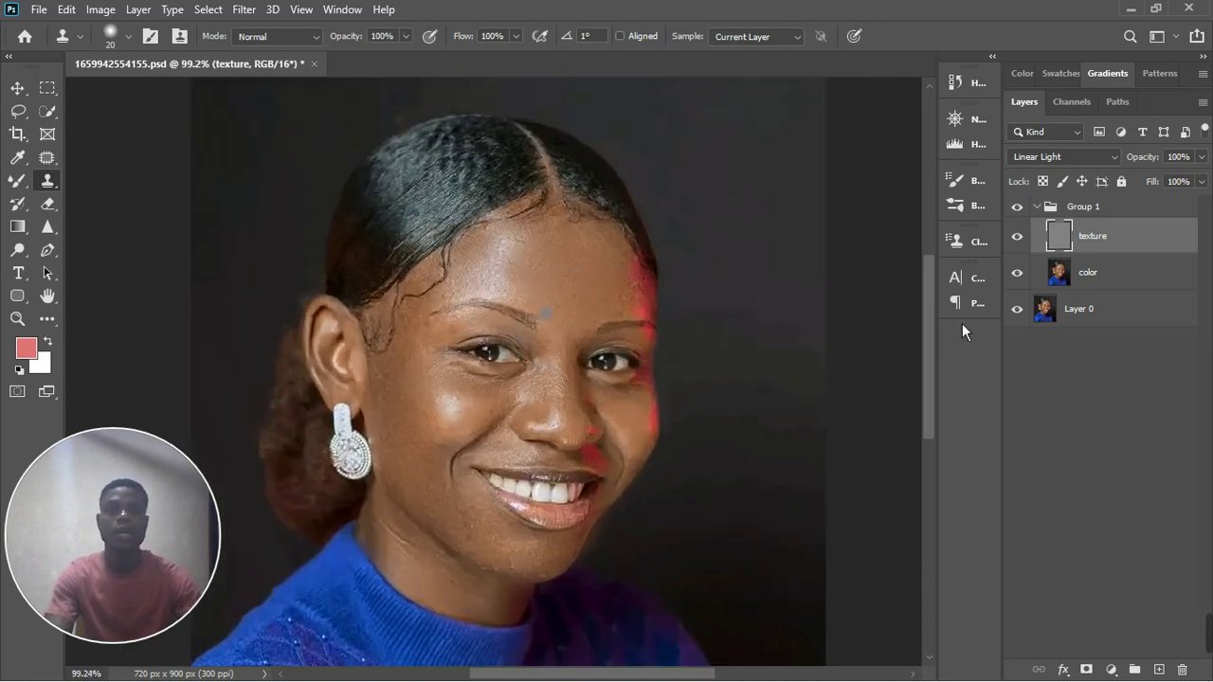
Collapse Group 1 and add a Photo Filter adjustment layer above it using Cooling Filter (82).
left_click(1036, 207)
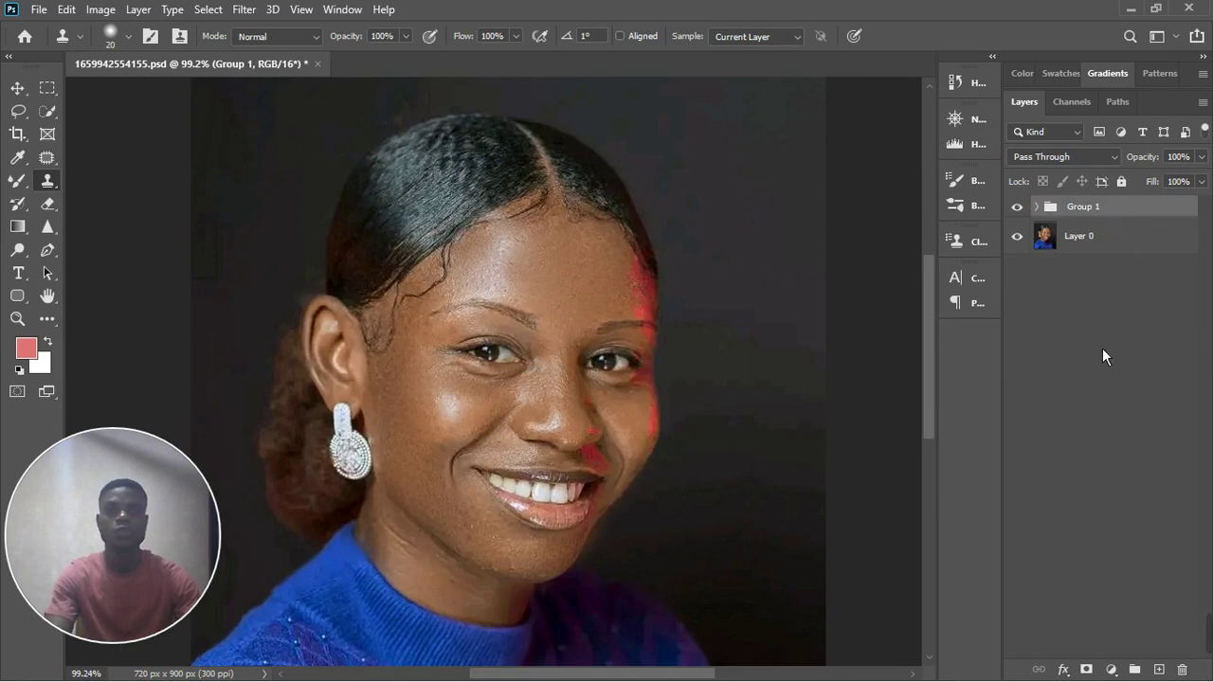
left_click(1124, 674)
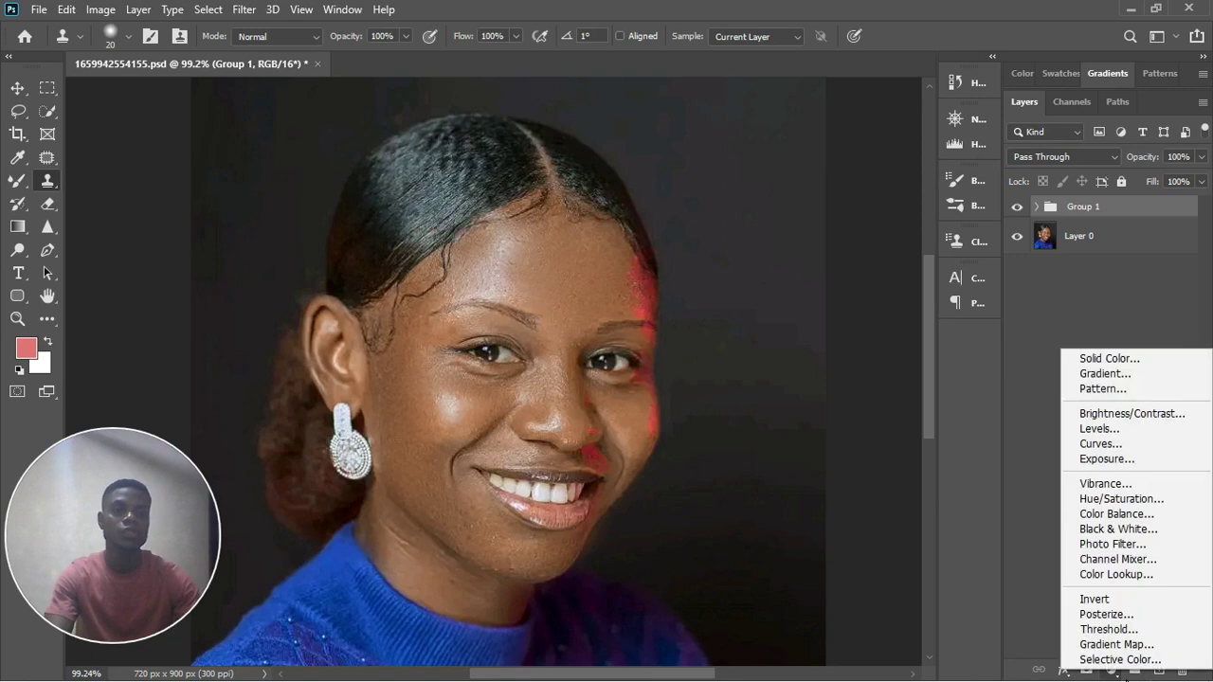
left_click(1121, 548)
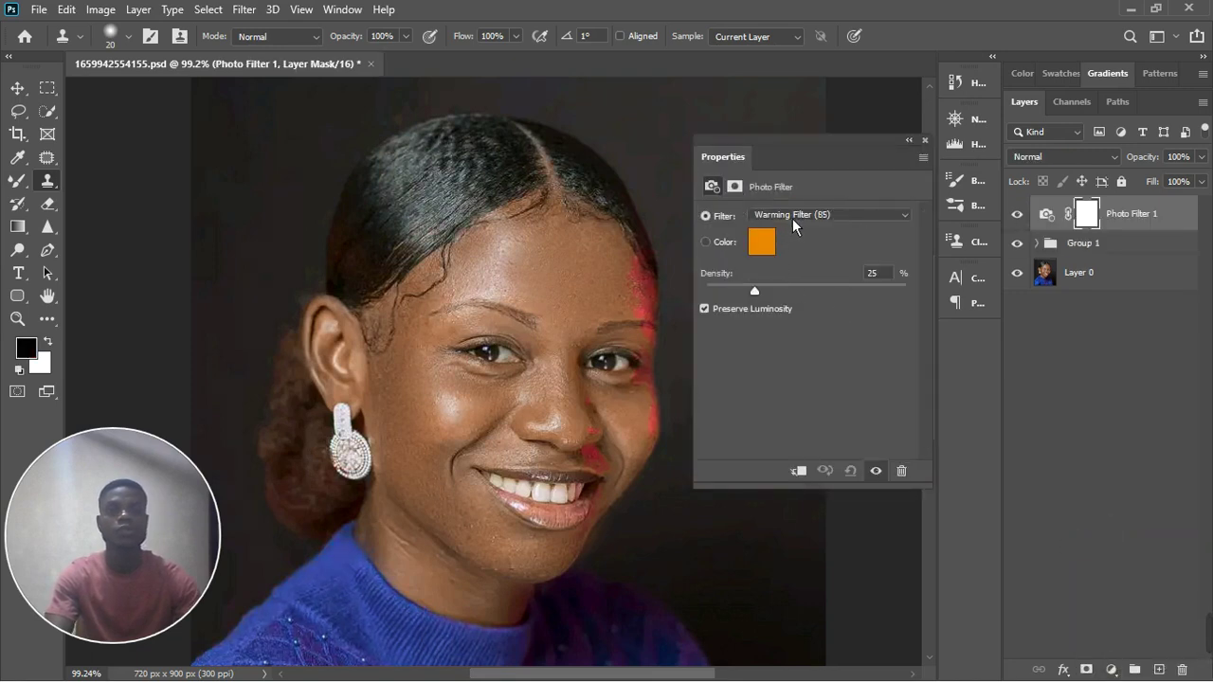
left_click(794, 218)
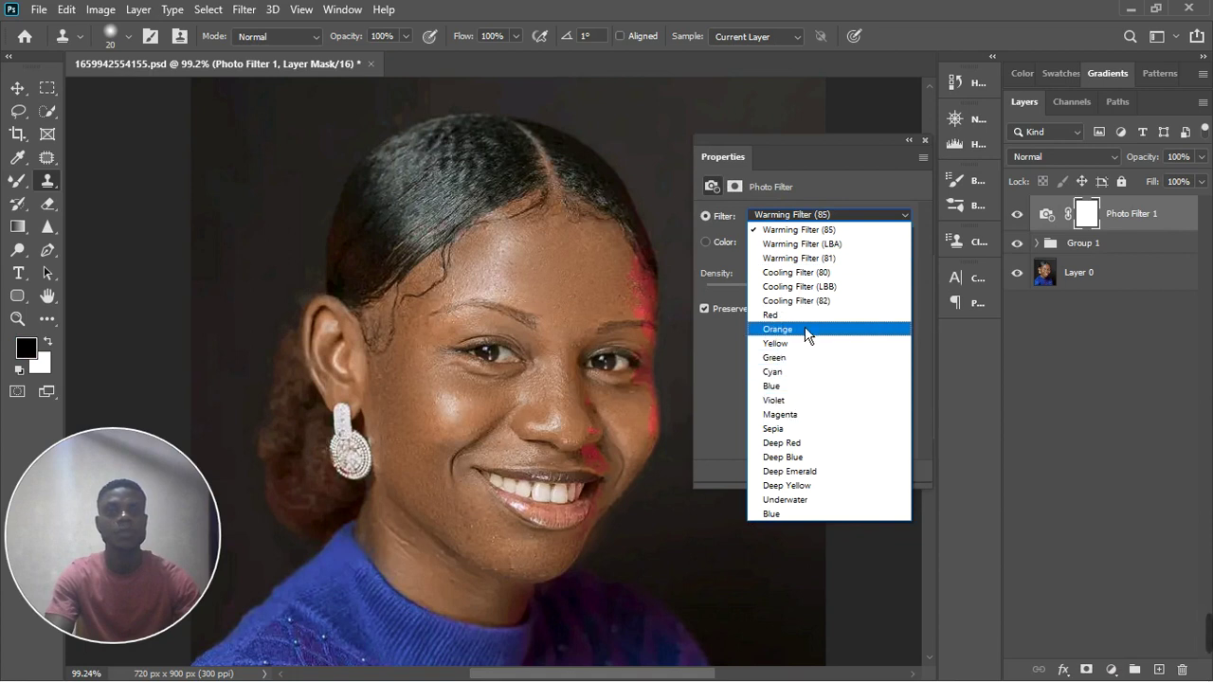
left_click(805, 300)
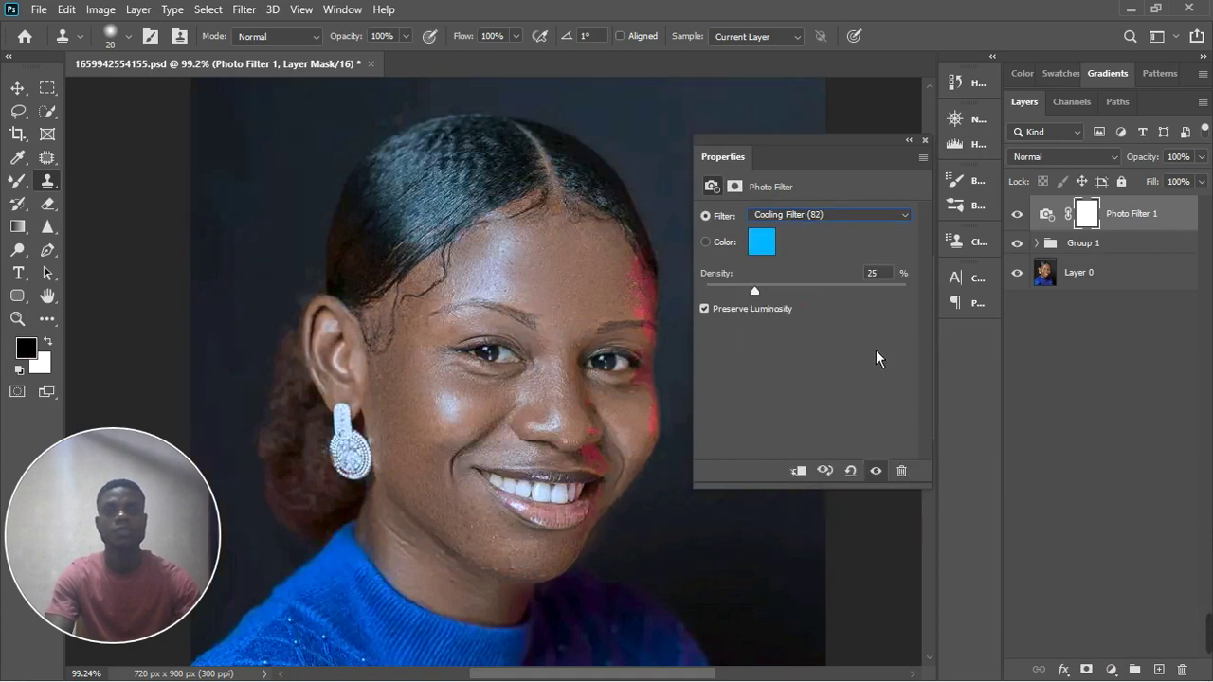
Add a Black & White adjustment layer with the Default preset above the Photo Filter layer.
left_click(927, 142)
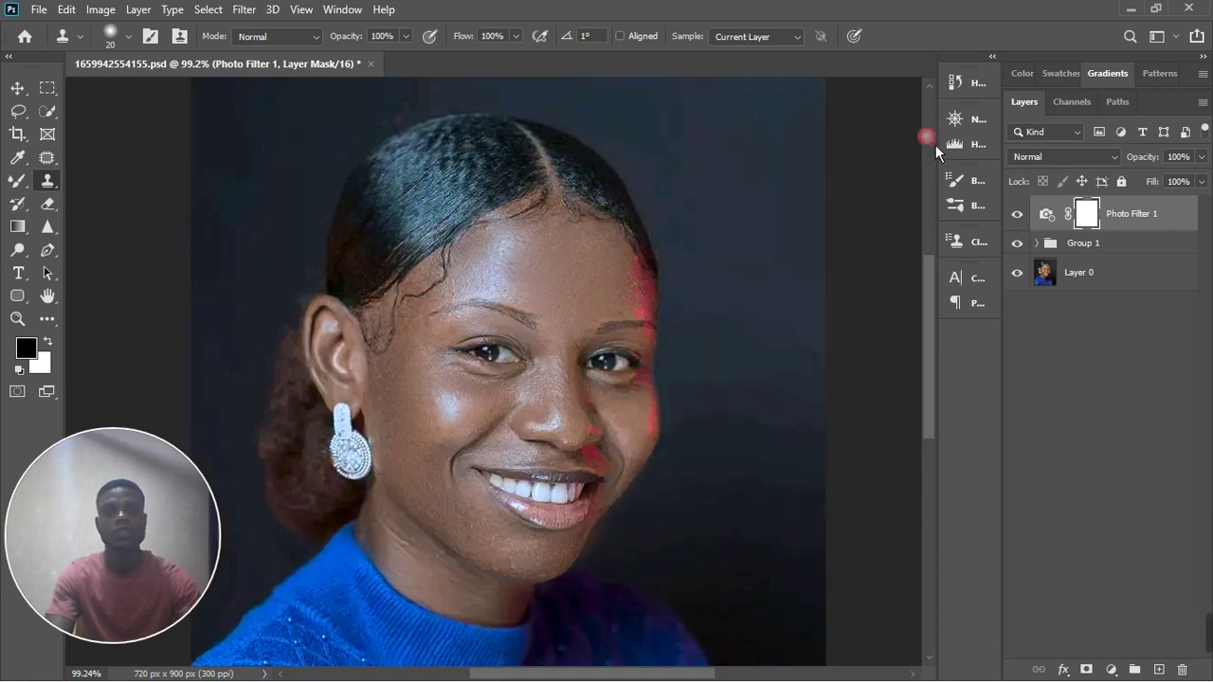
left_click(1115, 671)
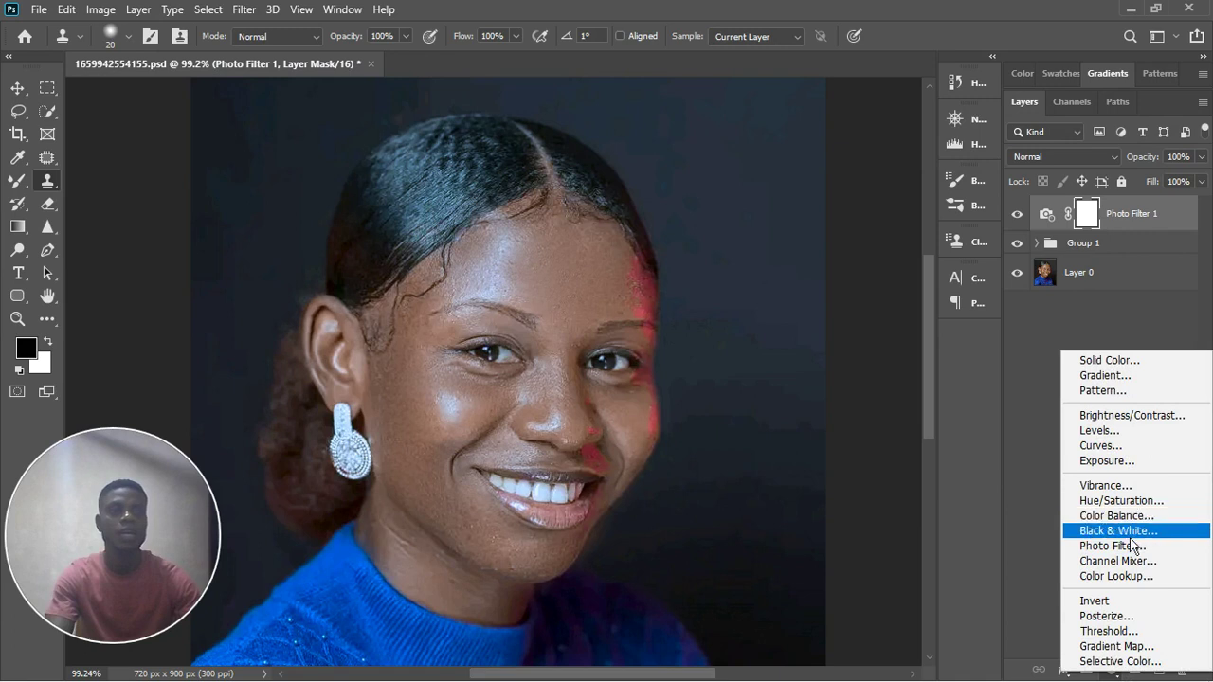
left_click(1128, 532)
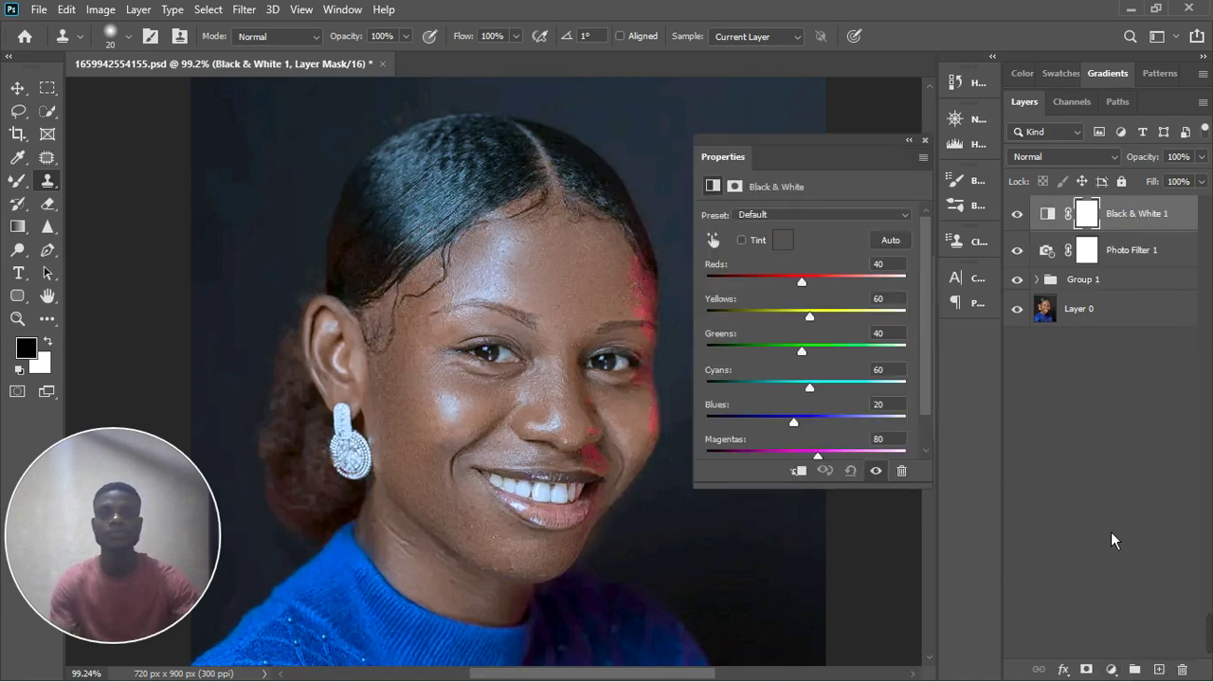
left_click(925, 140)
Group the Black & White and Photo Filter layers, add a mask to the new group, and invert the mask to black.
left_click(1175, 250, "shift")
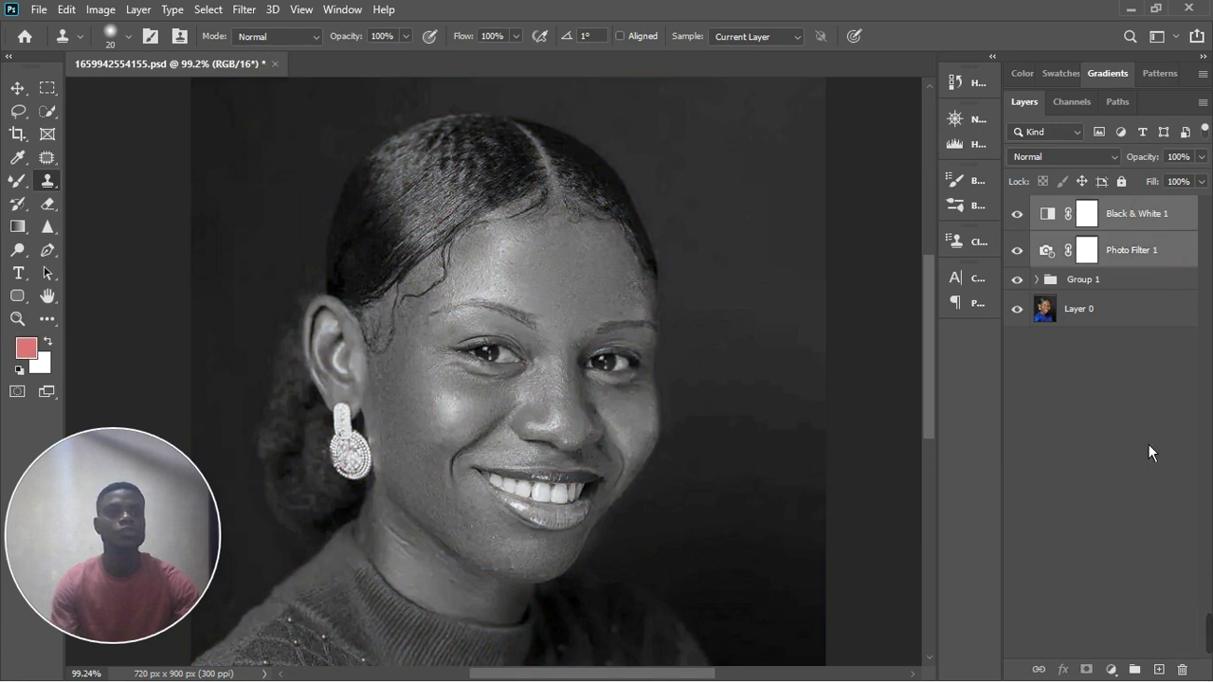
left_click(1142, 672)
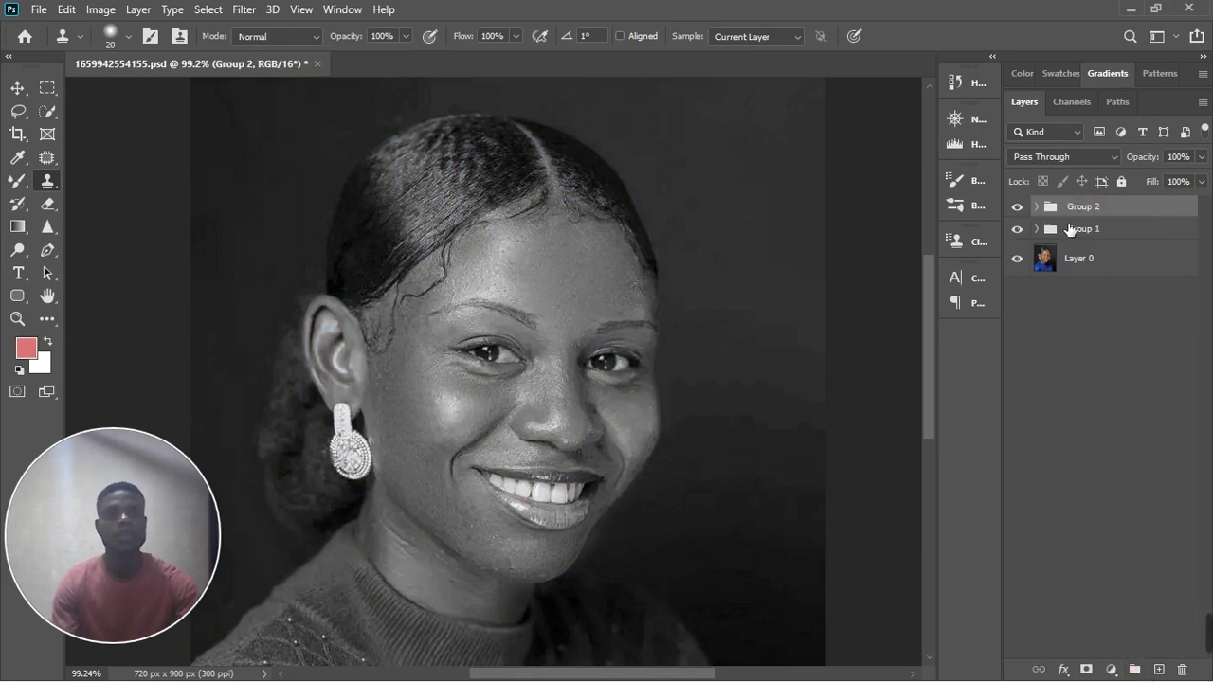
left_click(1086, 670)
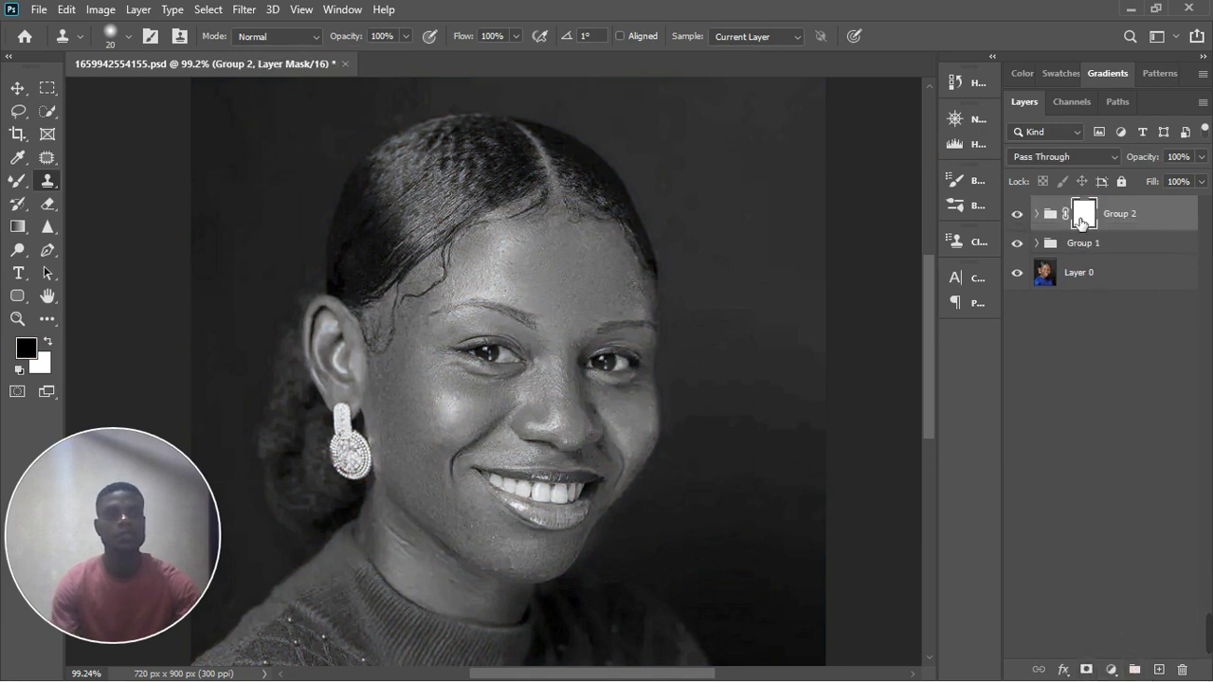
key("ctrl+i")
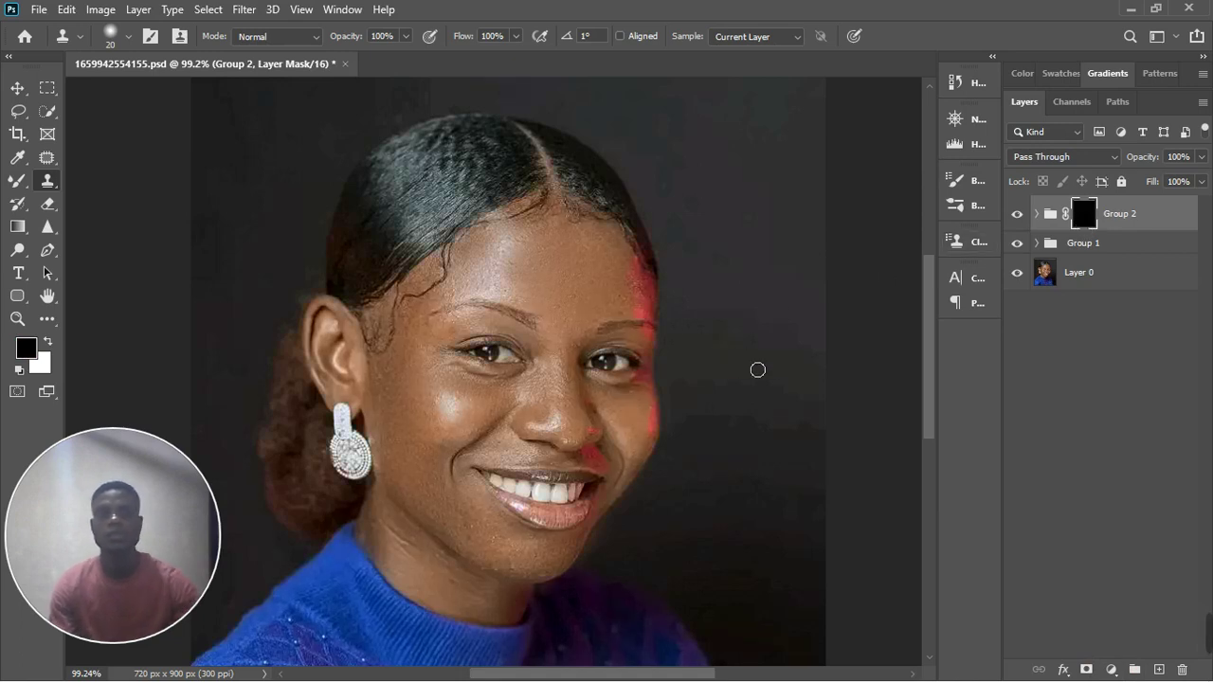
scroll(551, 508, "up", 5)
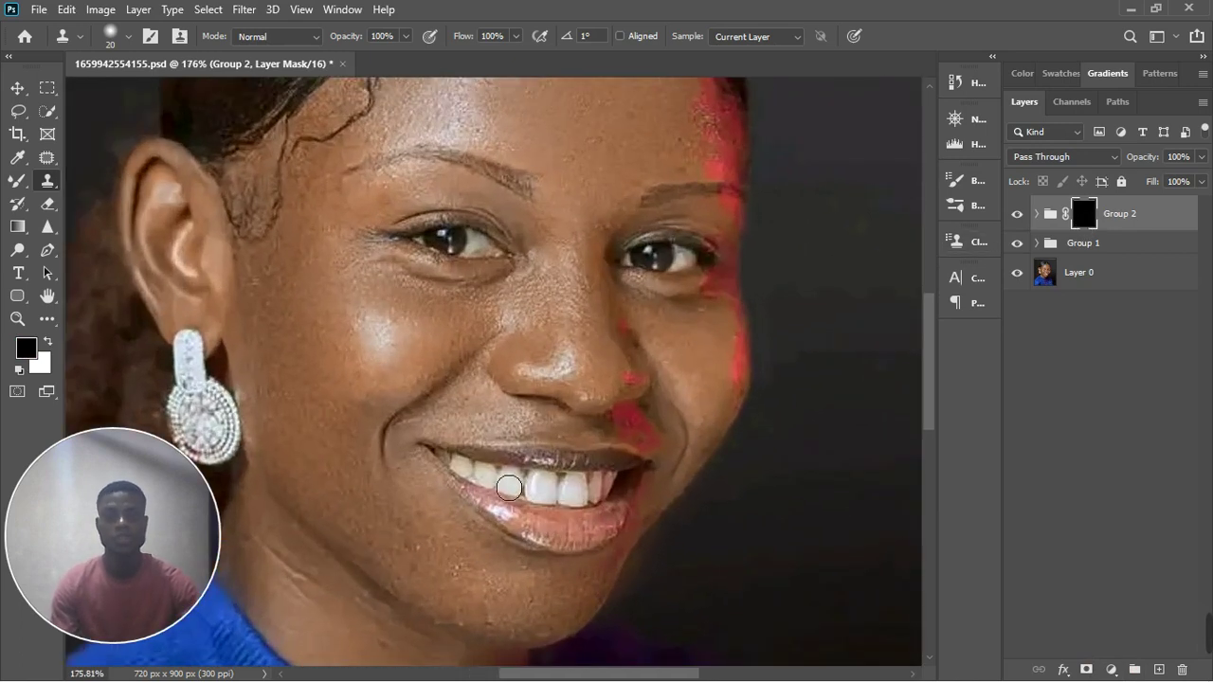
scroll(512, 490, "up", 1)
key("bracketleft")
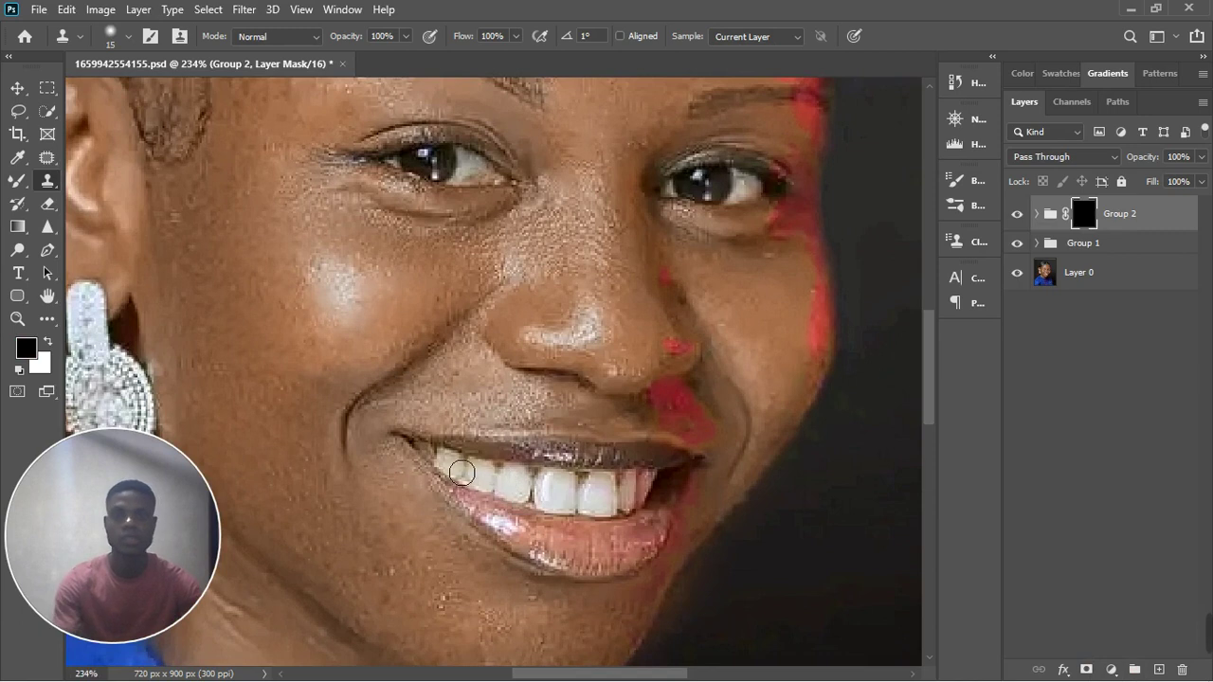
left_click(519, 502)
left_click(593, 271)
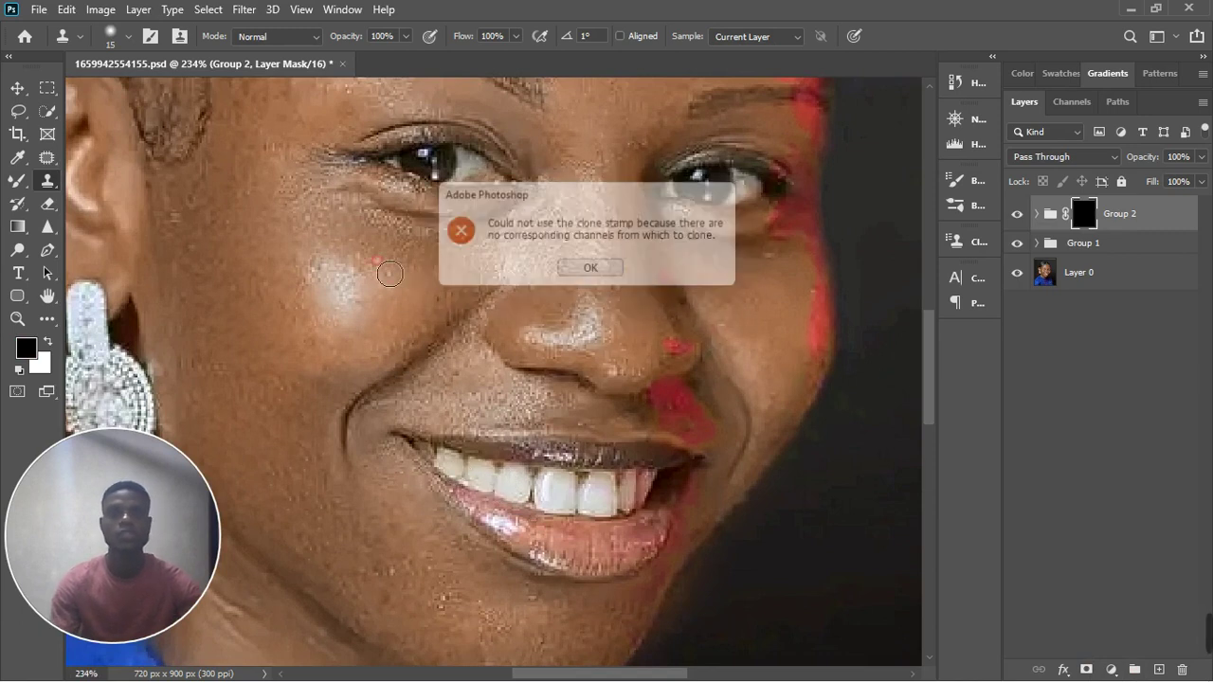
Paint white over the teeth on Group 2's mask with the Brush at size 15 and 25% flow.
mouse_move(17, 181)
left_mouse_down()
mouse_move(71, 199)
mouse_move(91, 181)
left_mouse_up()
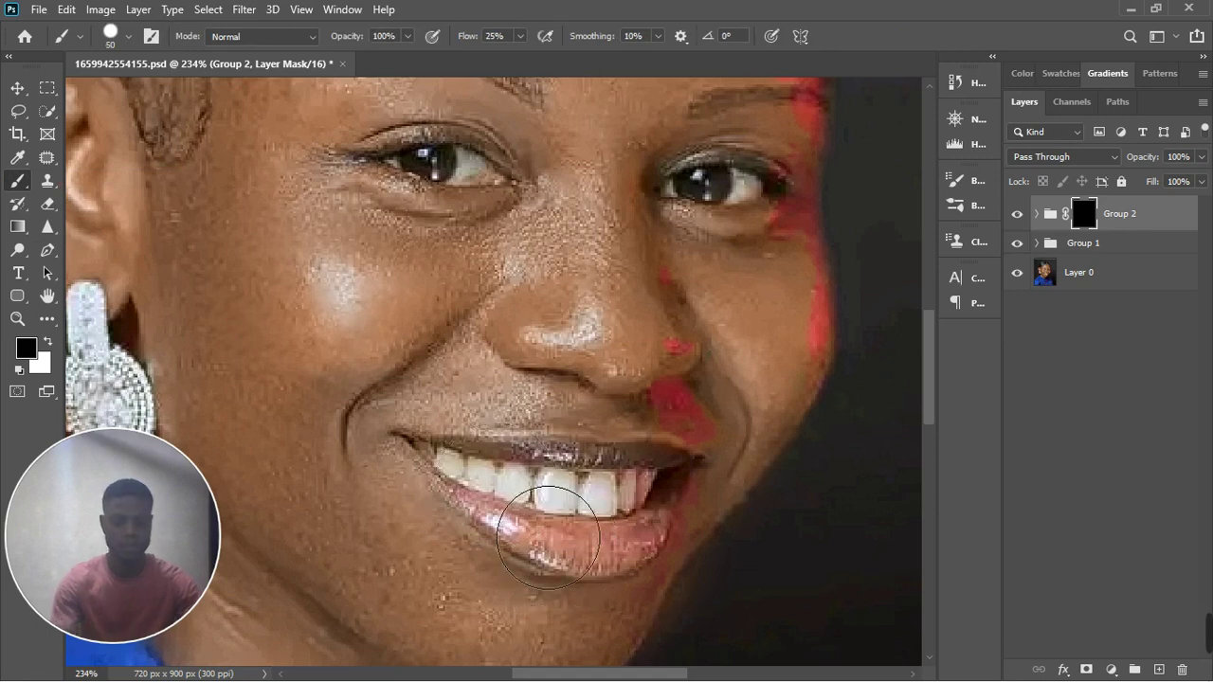
key("bracketleft")
key("bracketleft")
key("x")
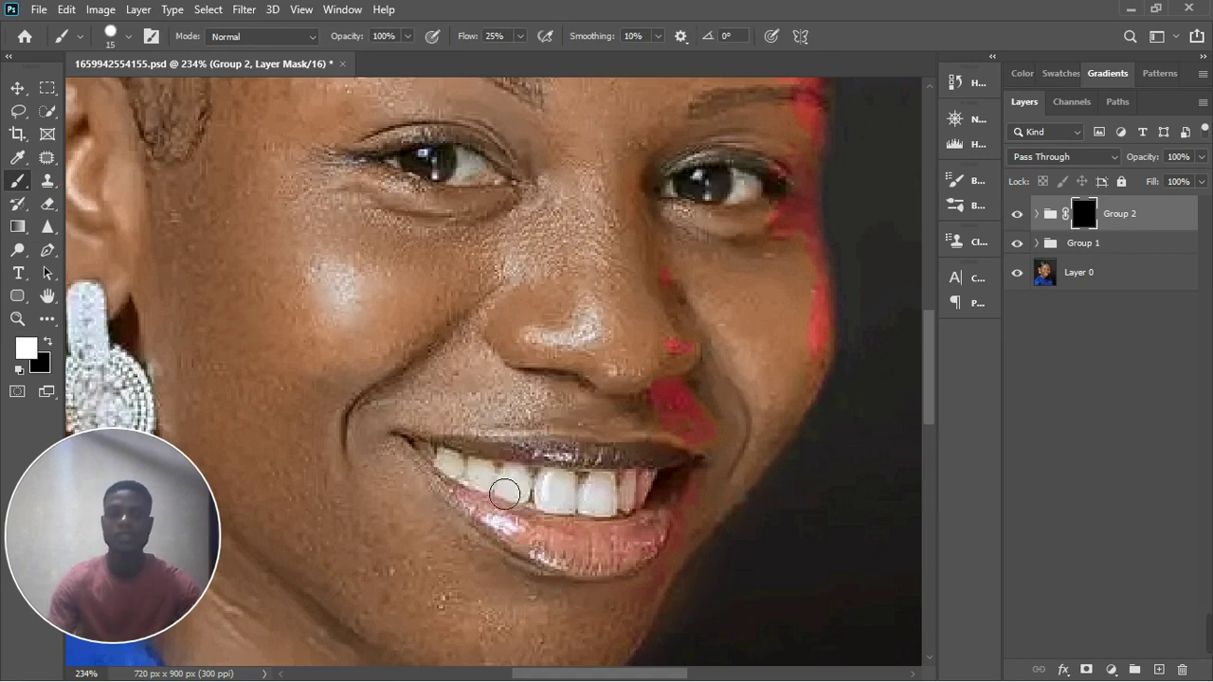
mouse_move(473, 472)
left_mouse_down()
mouse_move(526, 503)
mouse_move(421, 455)
mouse_move(517, 502)
mouse_move(499, 502)
mouse_move(464, 472)
mouse_move(656, 502)
mouse_move(634, 493)
mouse_move(599, 512)
mouse_move(648, 519)
mouse_move(563, 513)
left_mouse_up()
Refine the whitening along the edges and corners of the teeth on Group 2's mask with the Brush at size 7.
key("bracketleft")
key("bracketleft")
key("bracketleft")
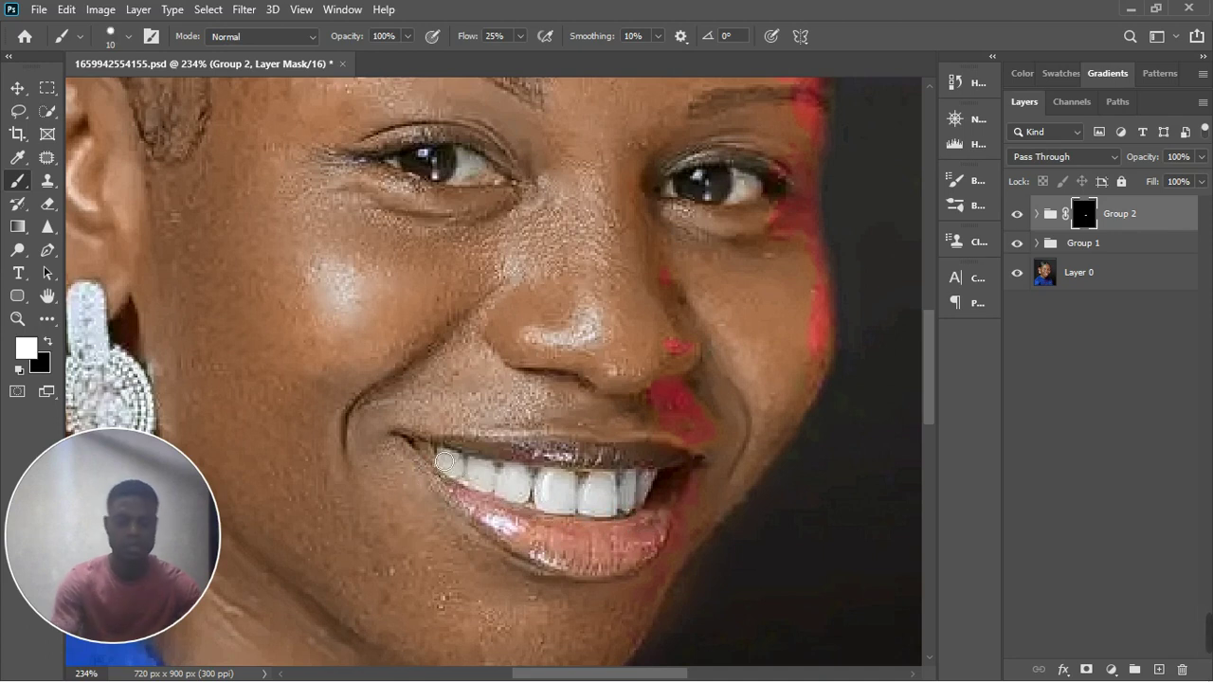
key("bracketleft")
mouse_move(431, 459)
left_mouse_down()
mouse_move(543, 484)
mouse_move(632, 485)
mouse_move(549, 501)
mouse_move(616, 525)
mouse_move(654, 515)
mouse_move(673, 490)
mouse_move(613, 497)
left_mouse_up()
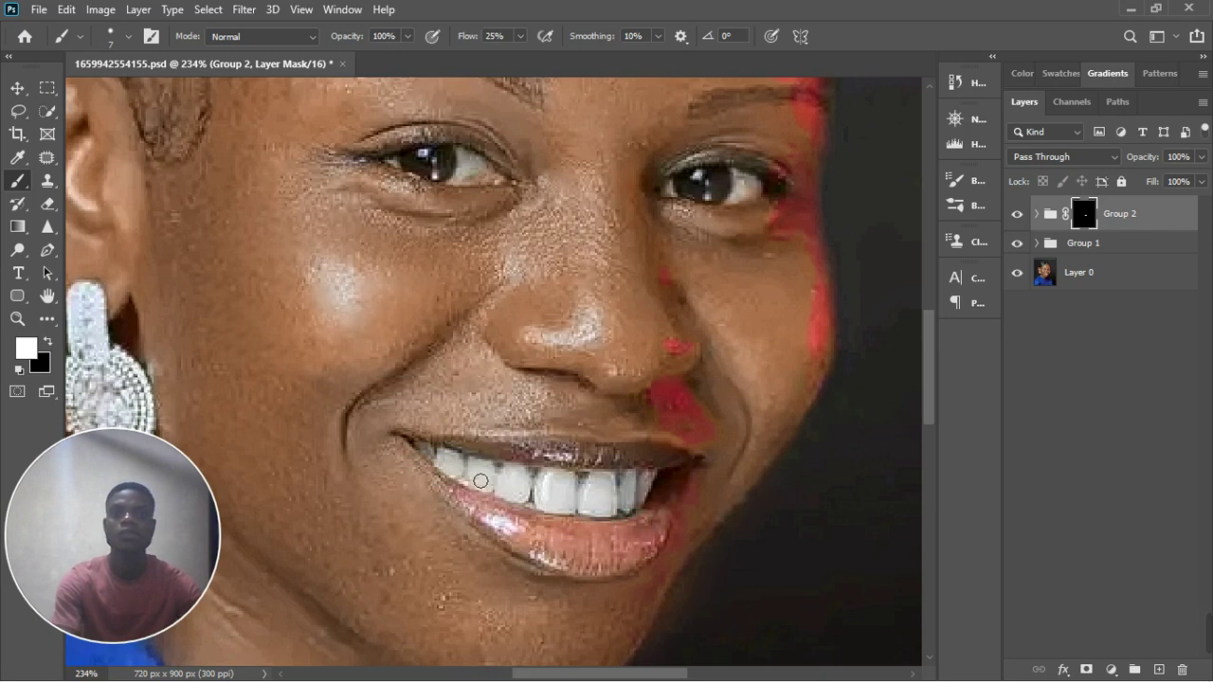
Paint white over the whites of both eyes on Group 2's mask with the size 7 Brush.
left_click(512, 286)
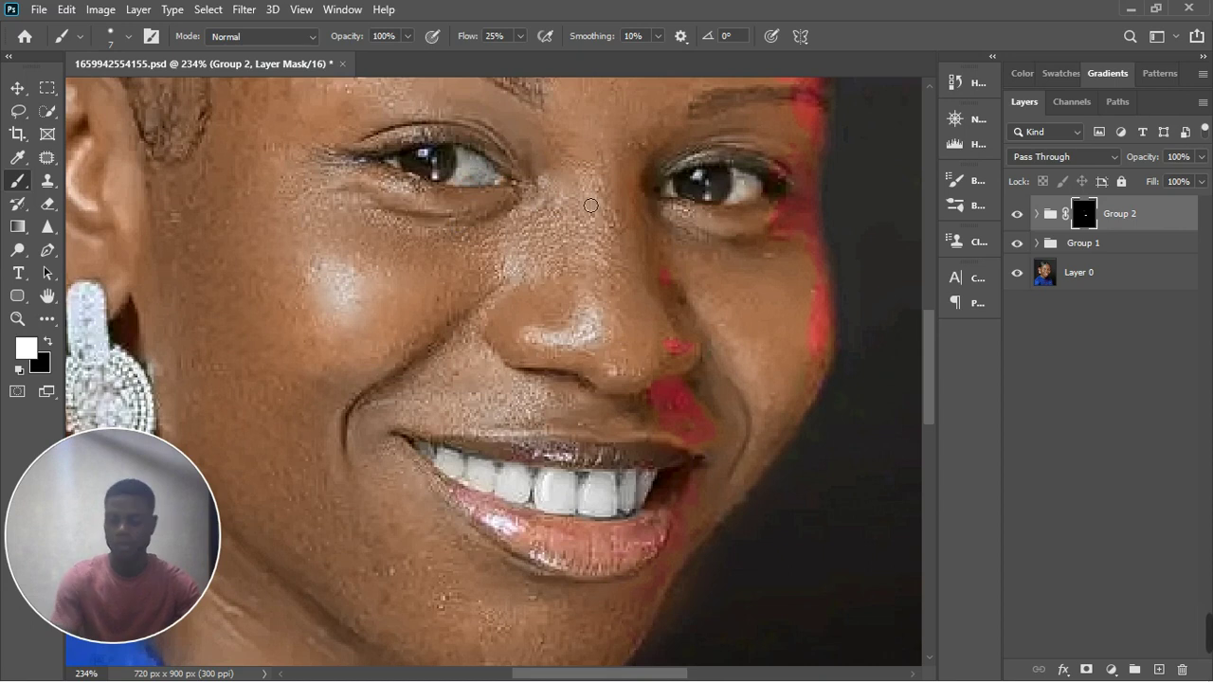
key("x")
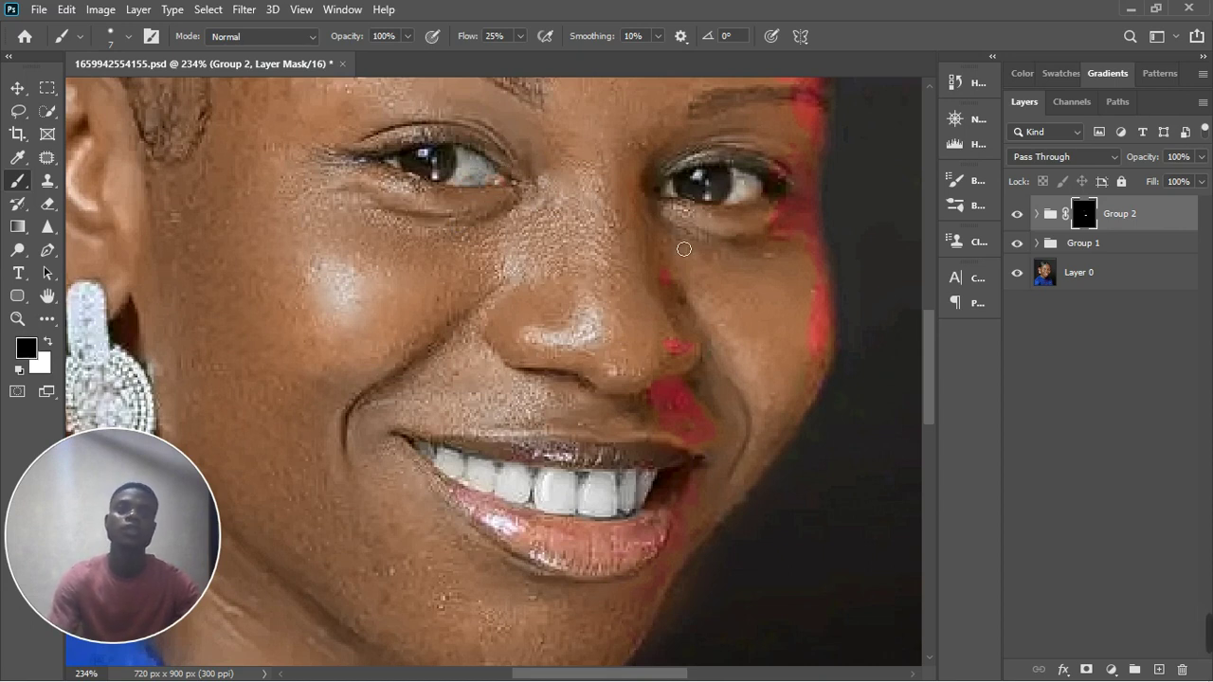
key("x")
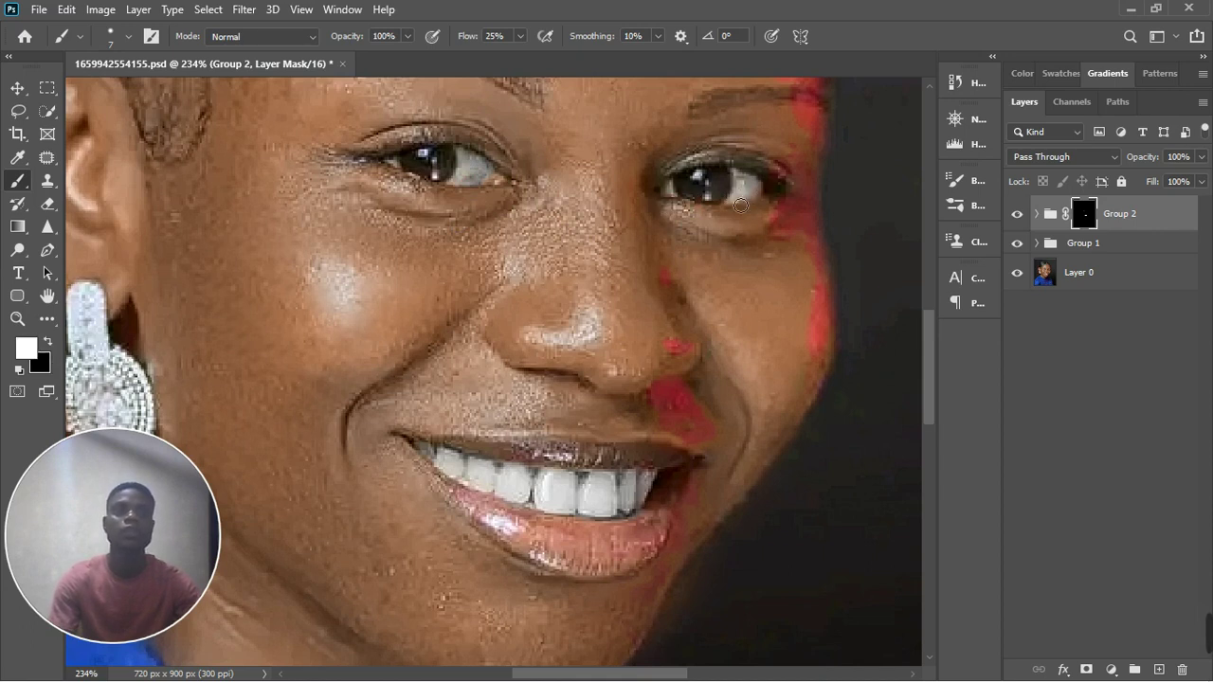
Toggle Group 2's visibility to compare the teeth and eyes with and without the whitening on the whole portrait.
scroll(642, 268, "down", 5)
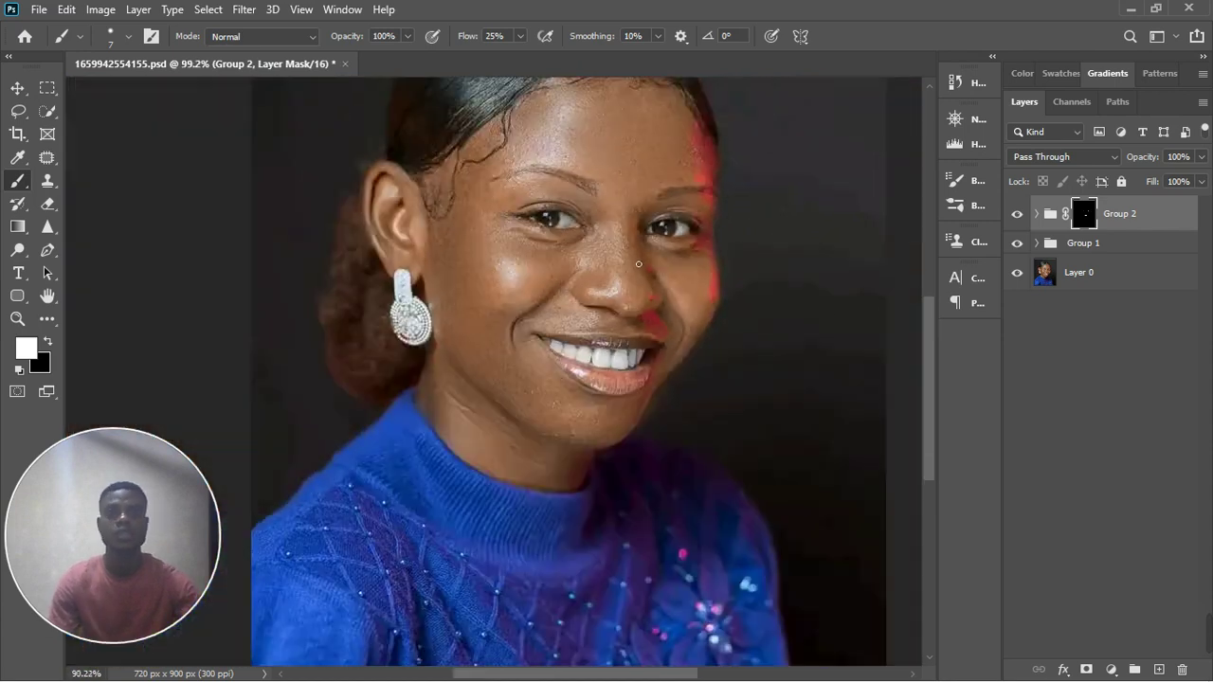
scroll(578, 322, "up", 1)
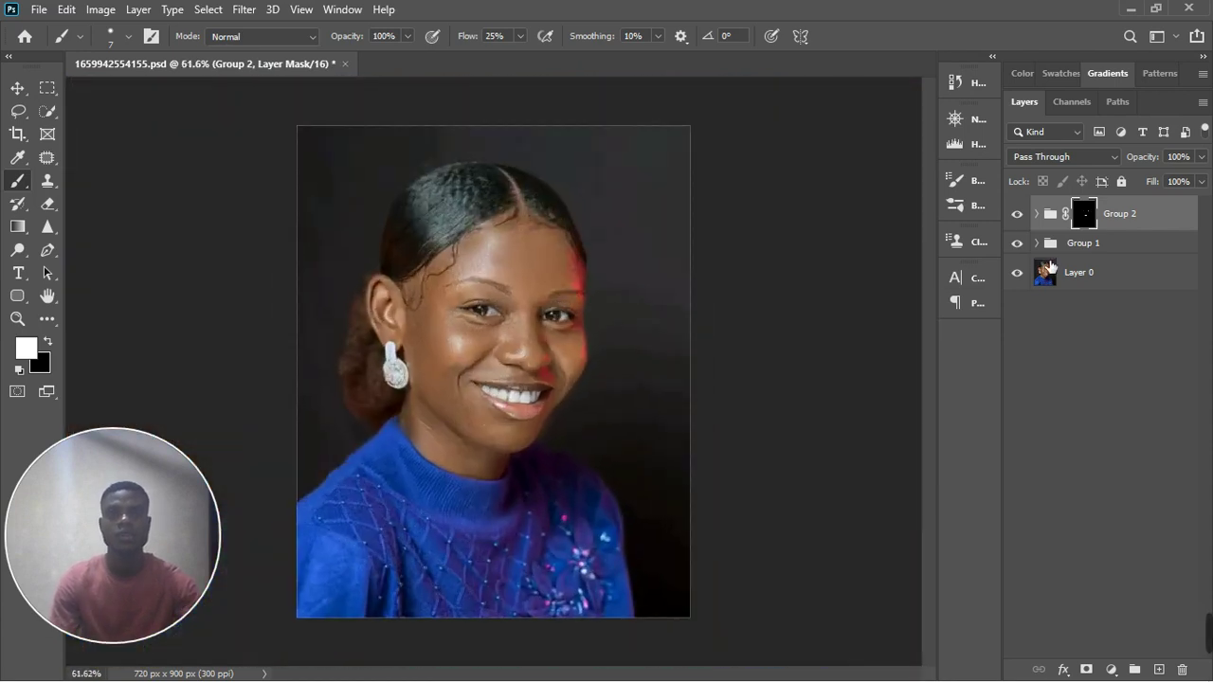
left_click(1019, 215)
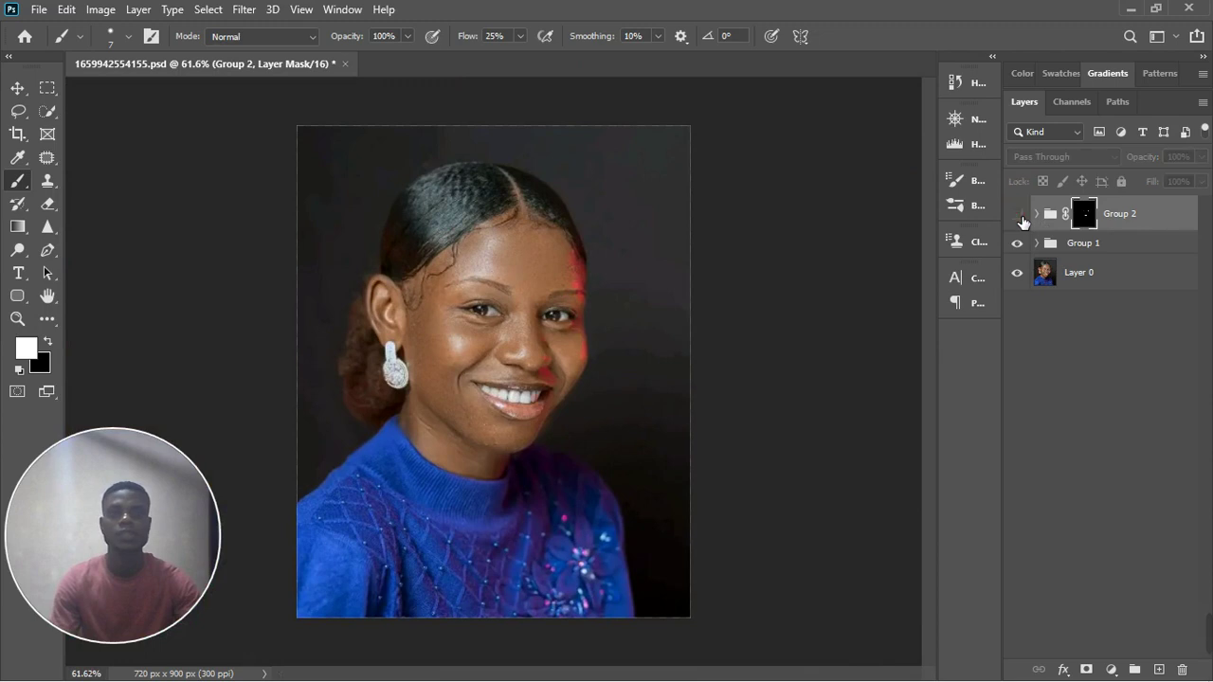
left_click(1018, 216)
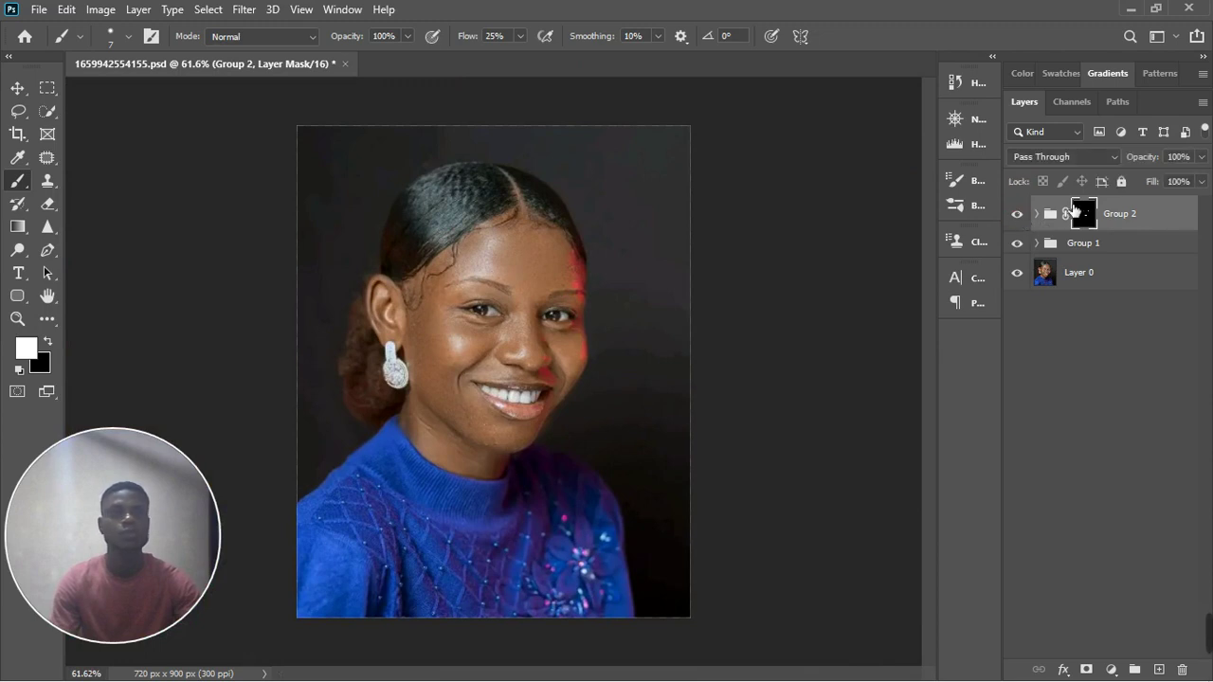
left_click_drag(1201, 181, 1212, 212)
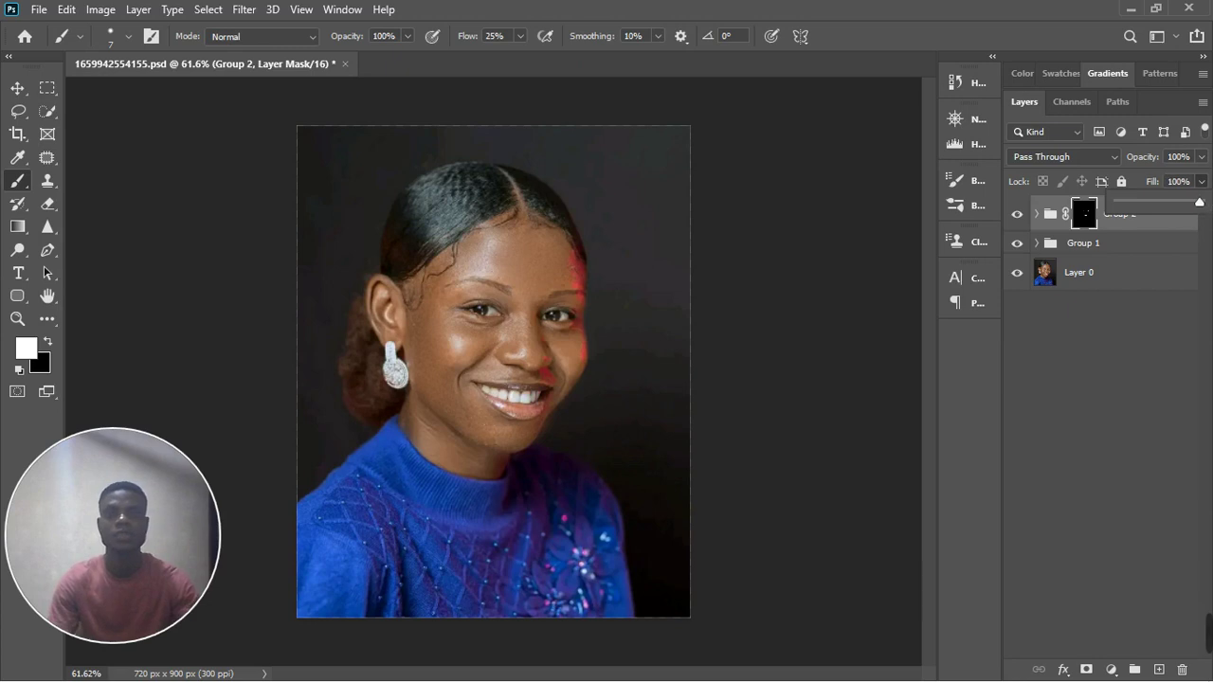
left_click(1134, 388)
scroll(507, 362, "up", 5)
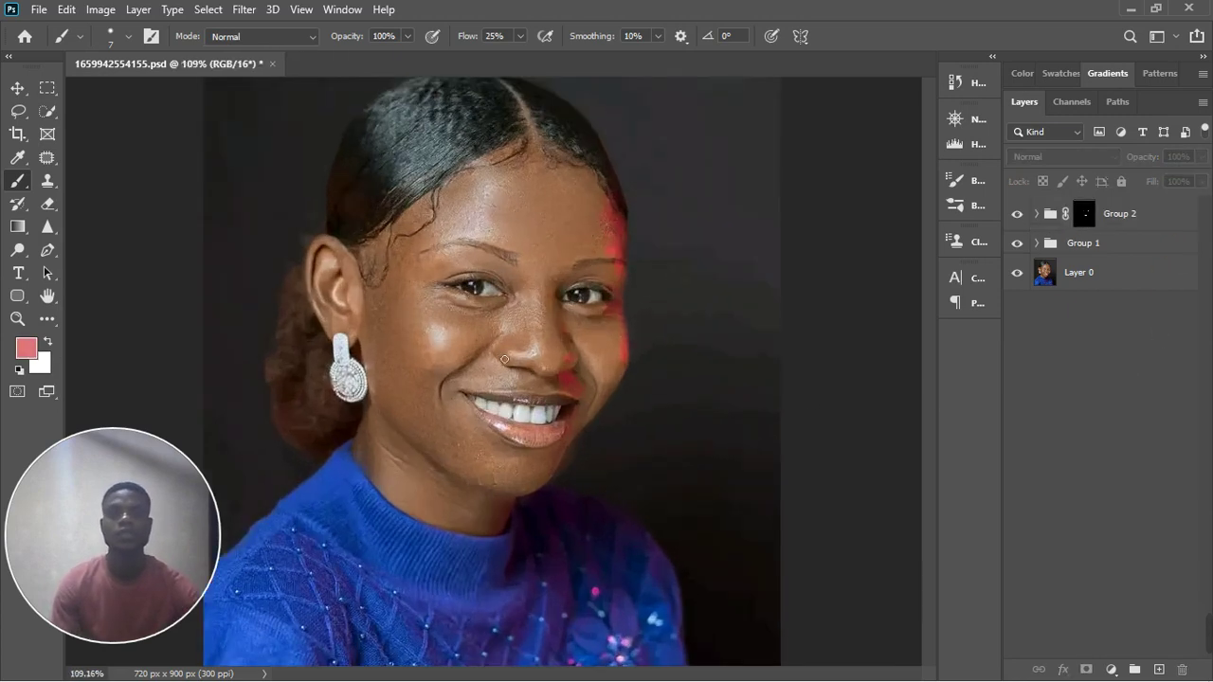
scroll(507, 362, "down", 3)
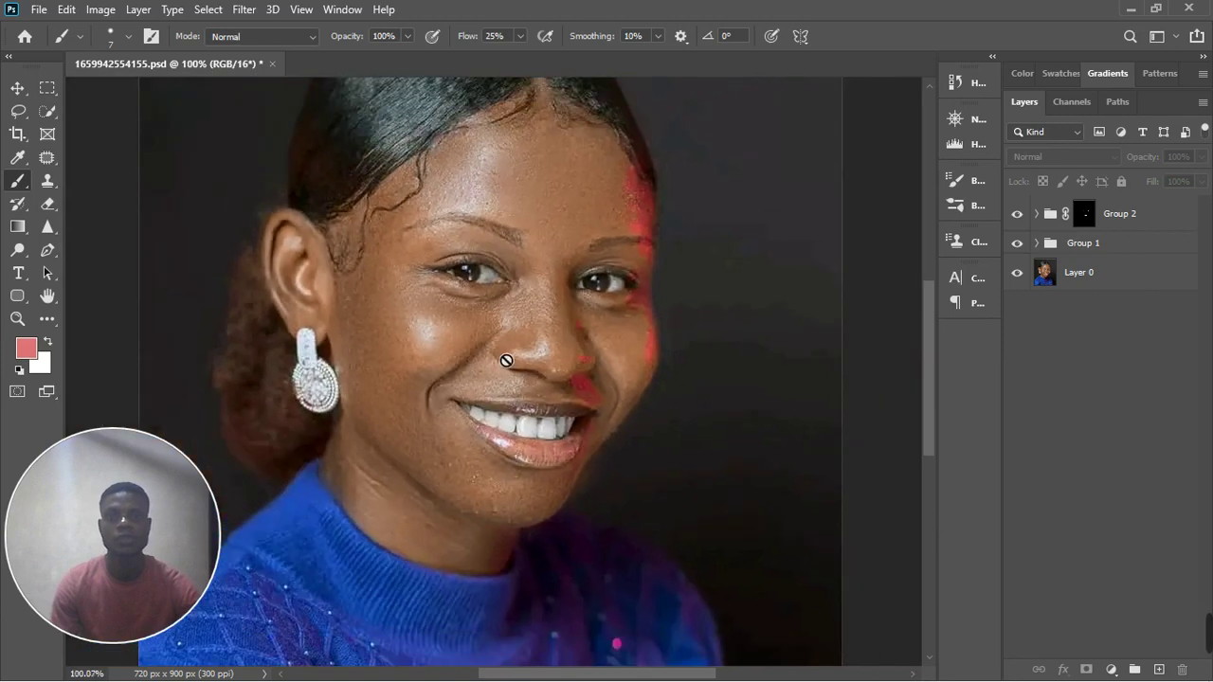
scroll(505, 361, "down", 2)
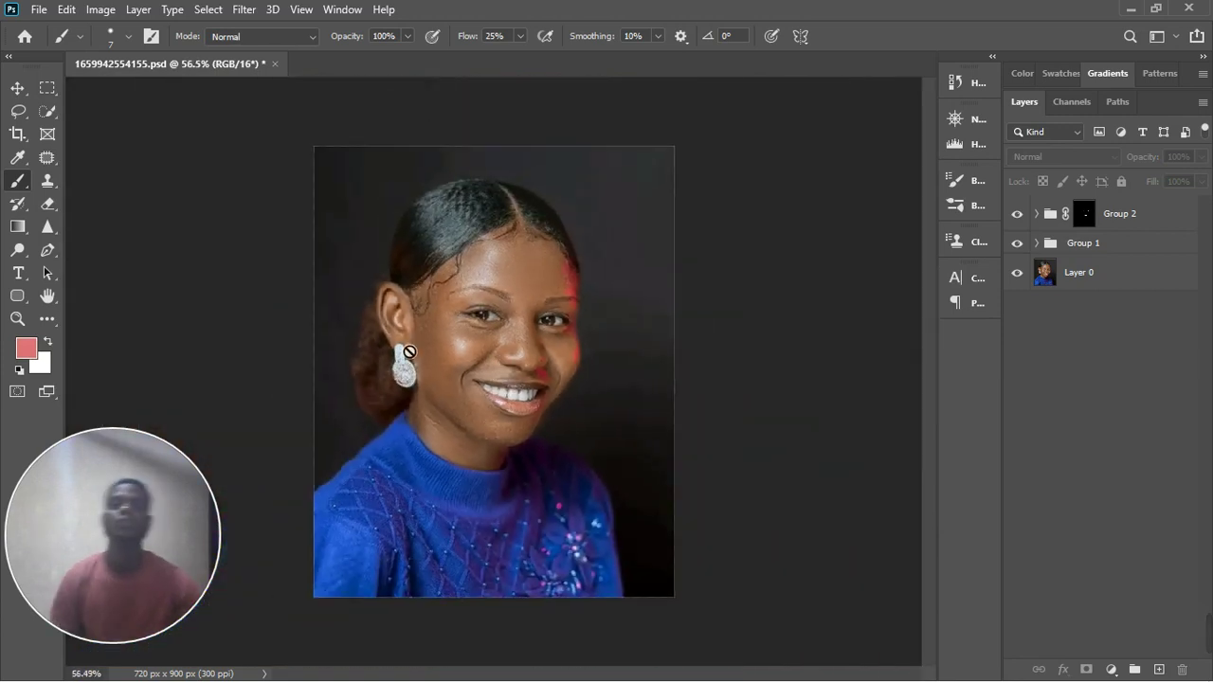